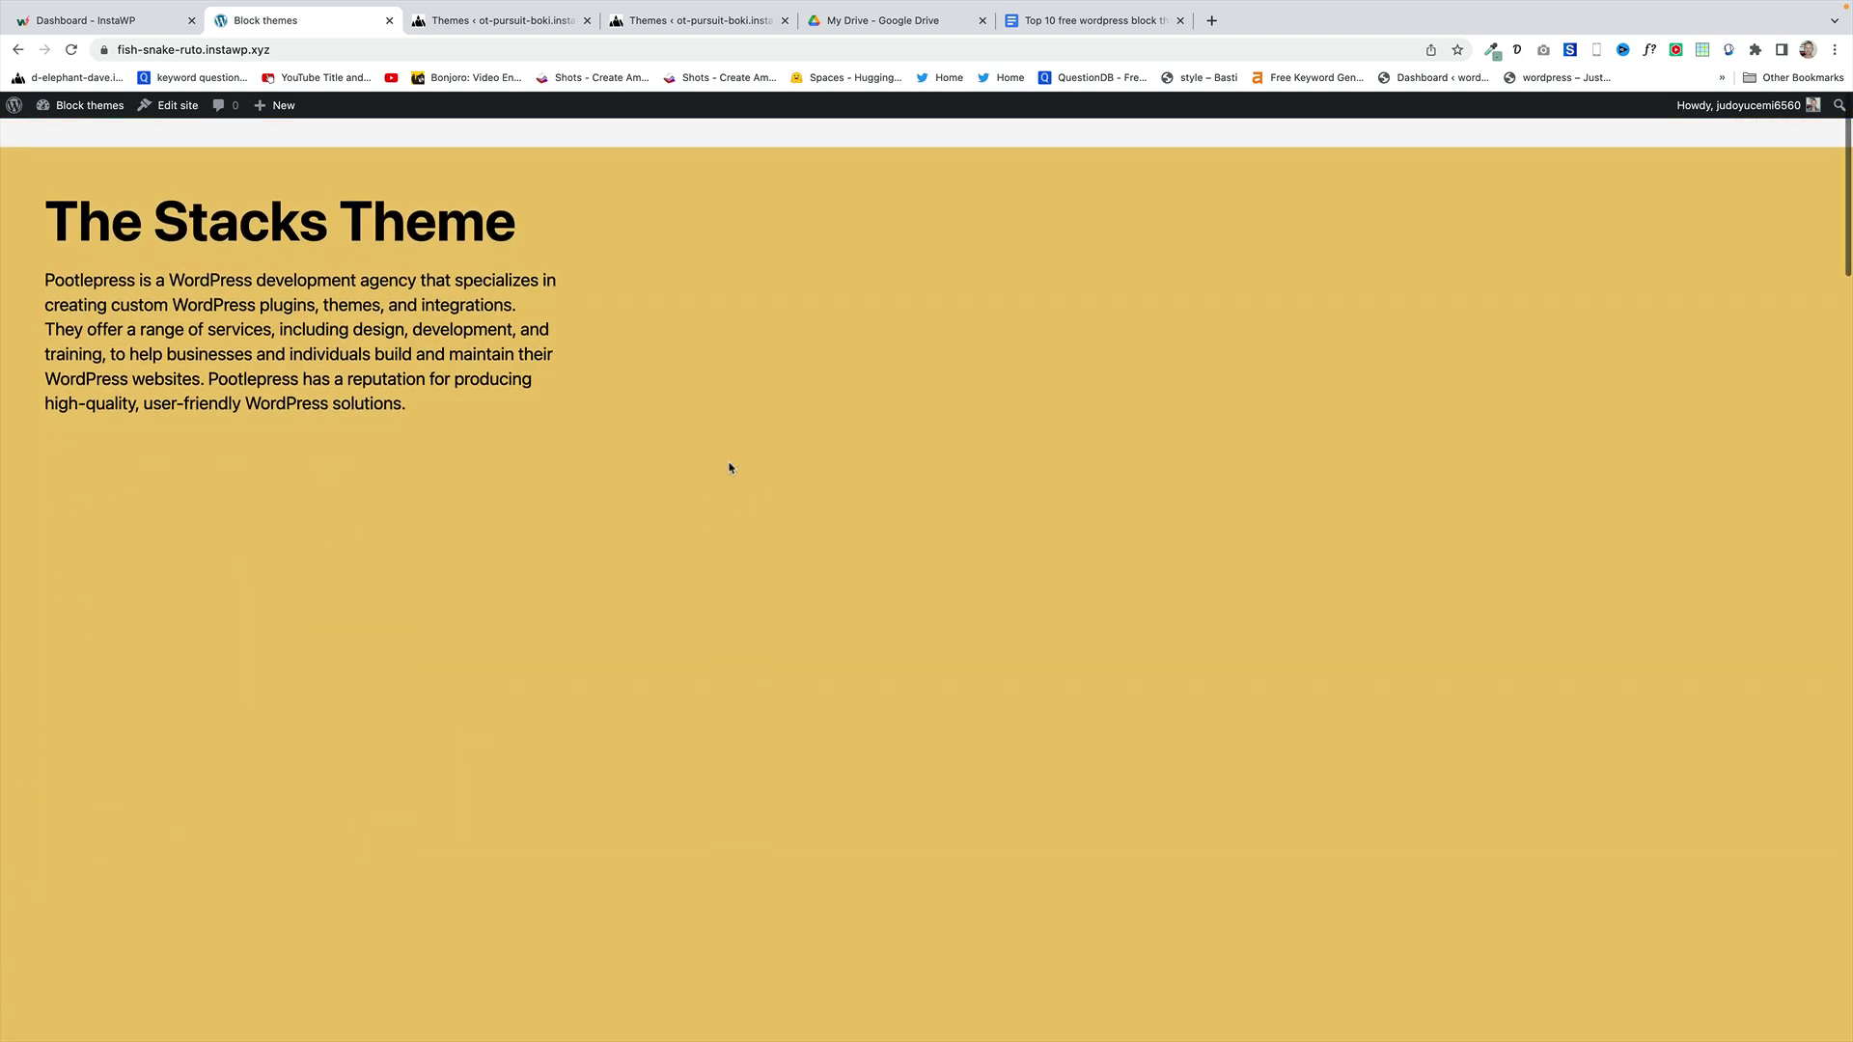
click(740, 525)
scroll(744, 554, down, 20)
scroll(750, 561, up, 10)
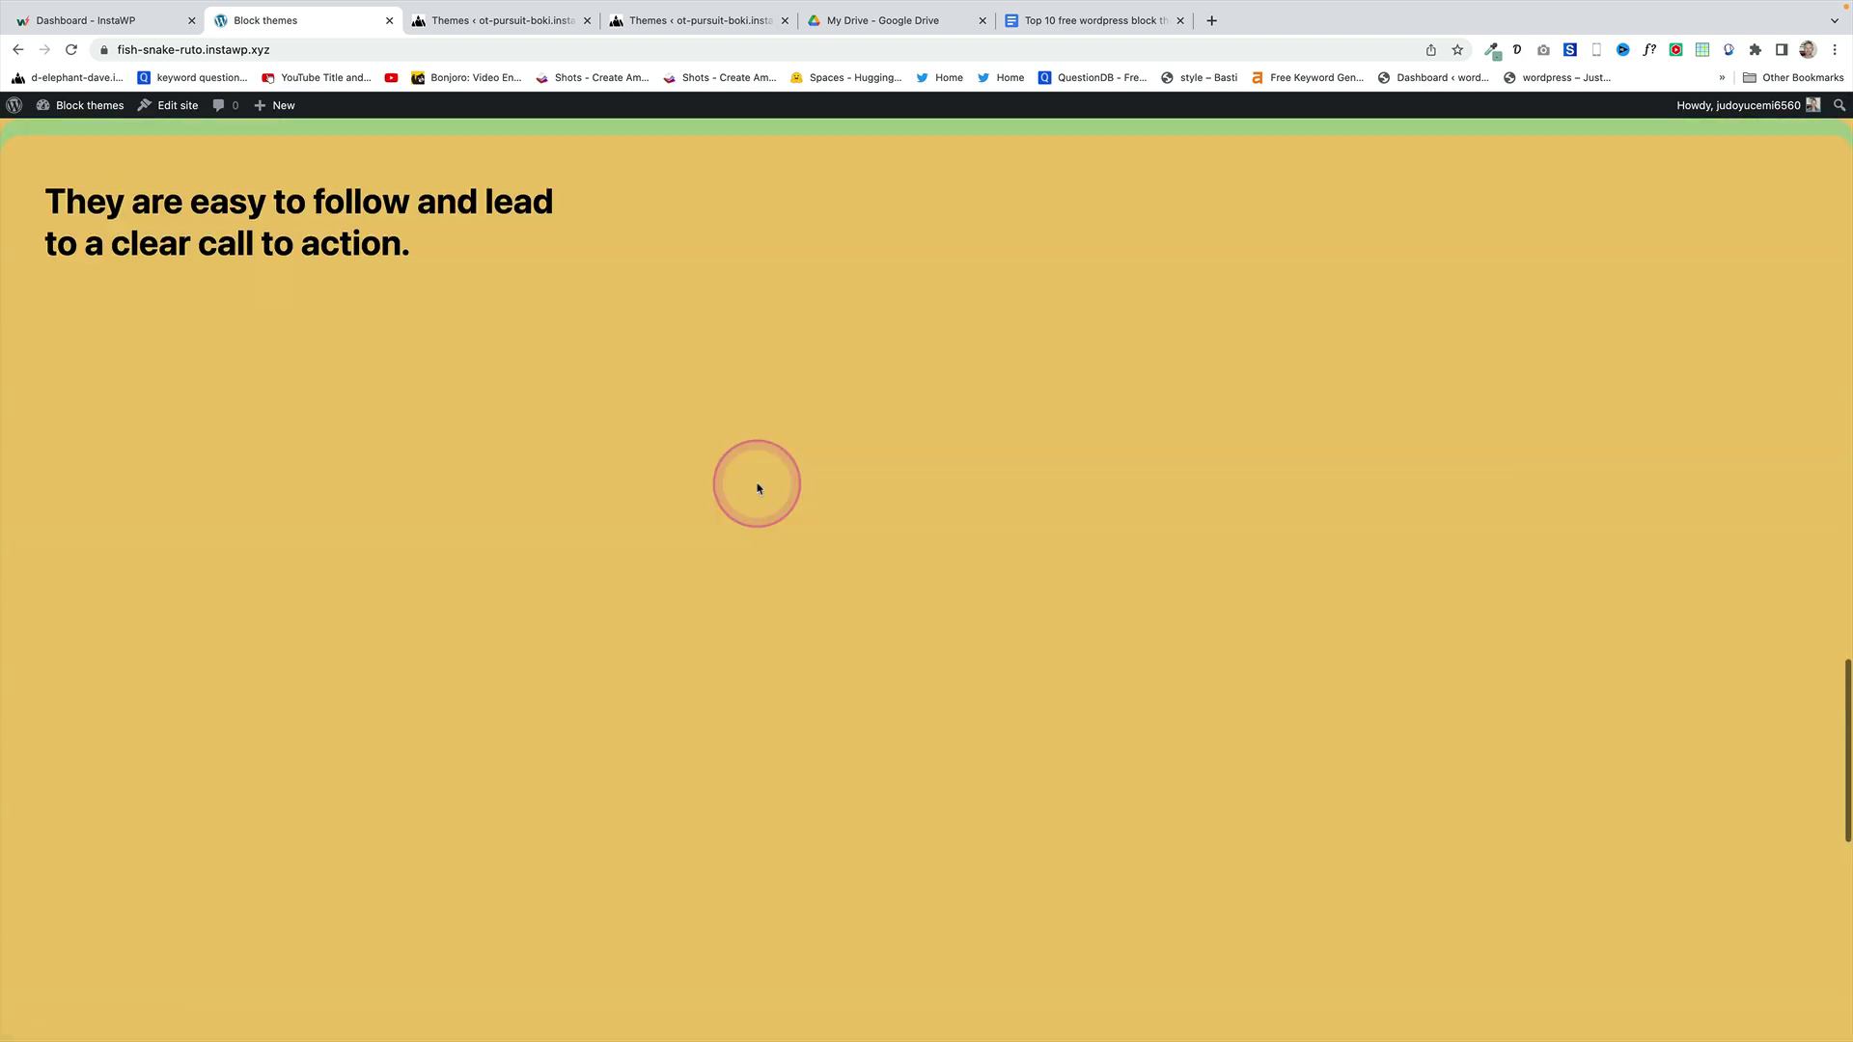
scroll(758, 485, up, 3)
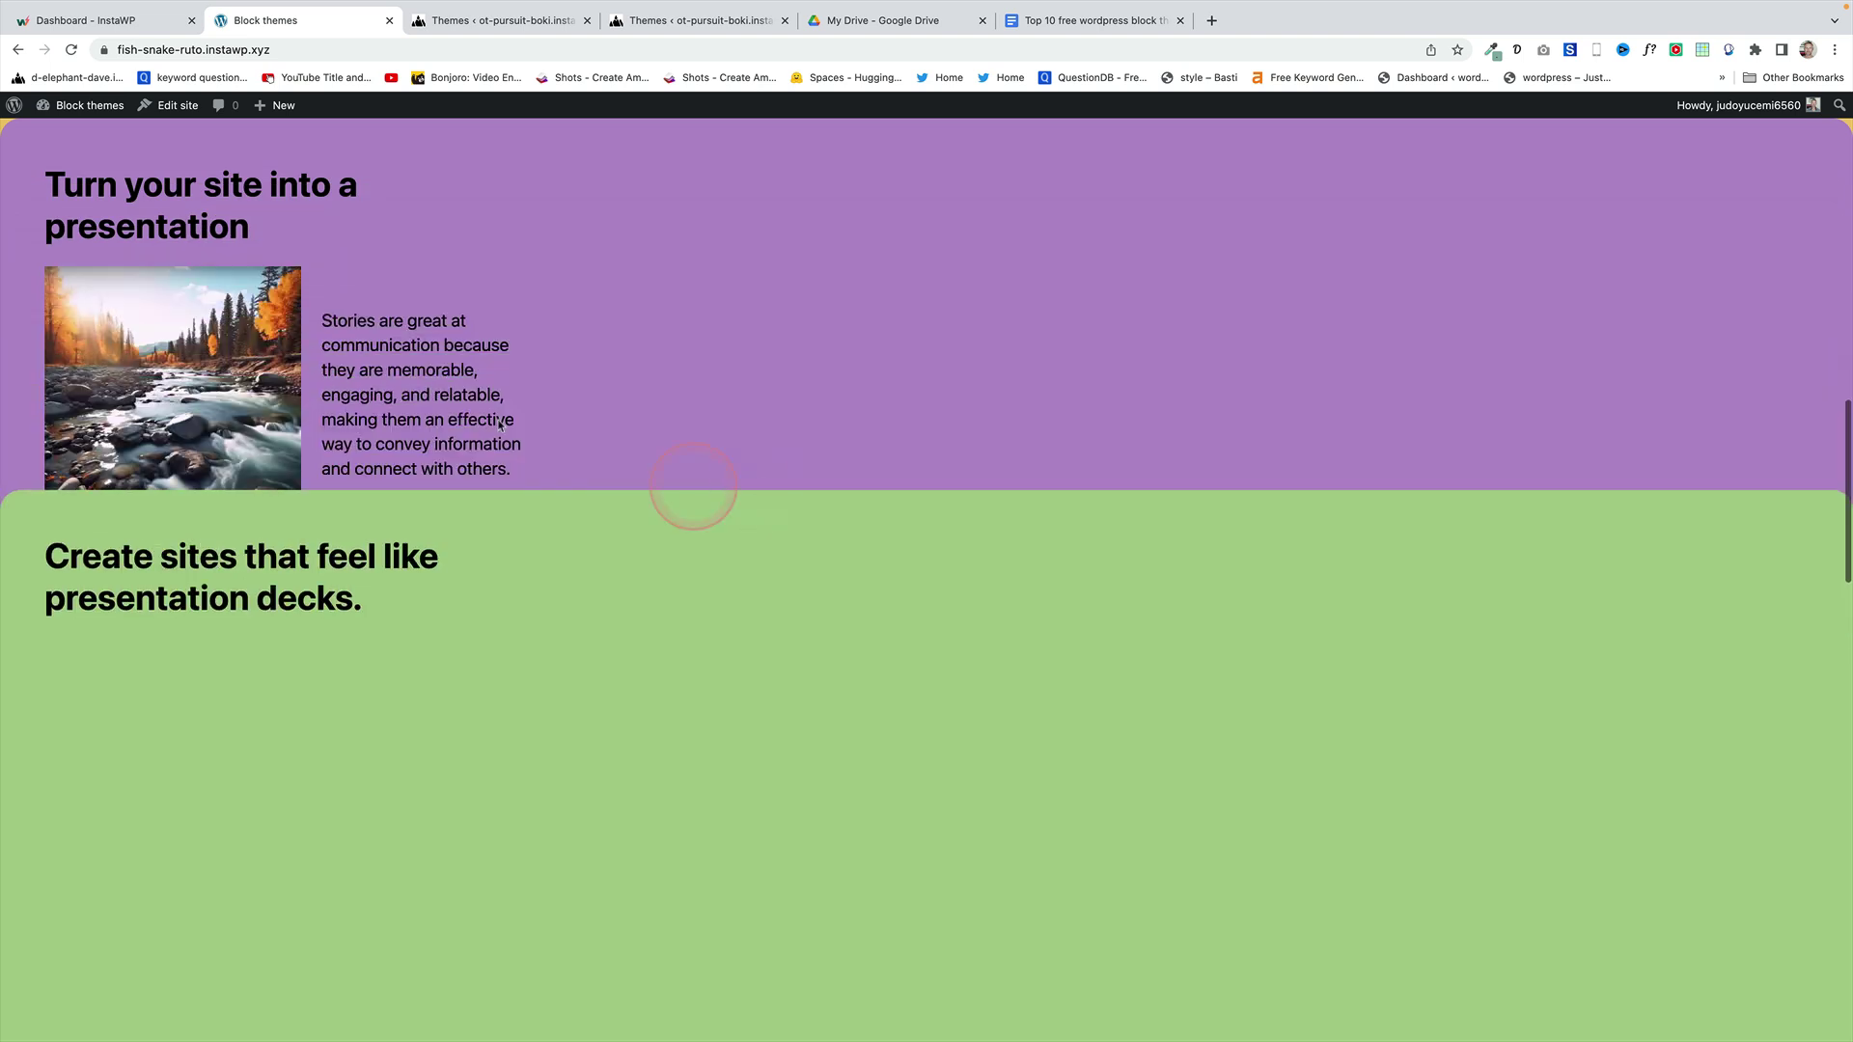
- Open the Front Page template in the site editor with List View showing
click(172, 106)
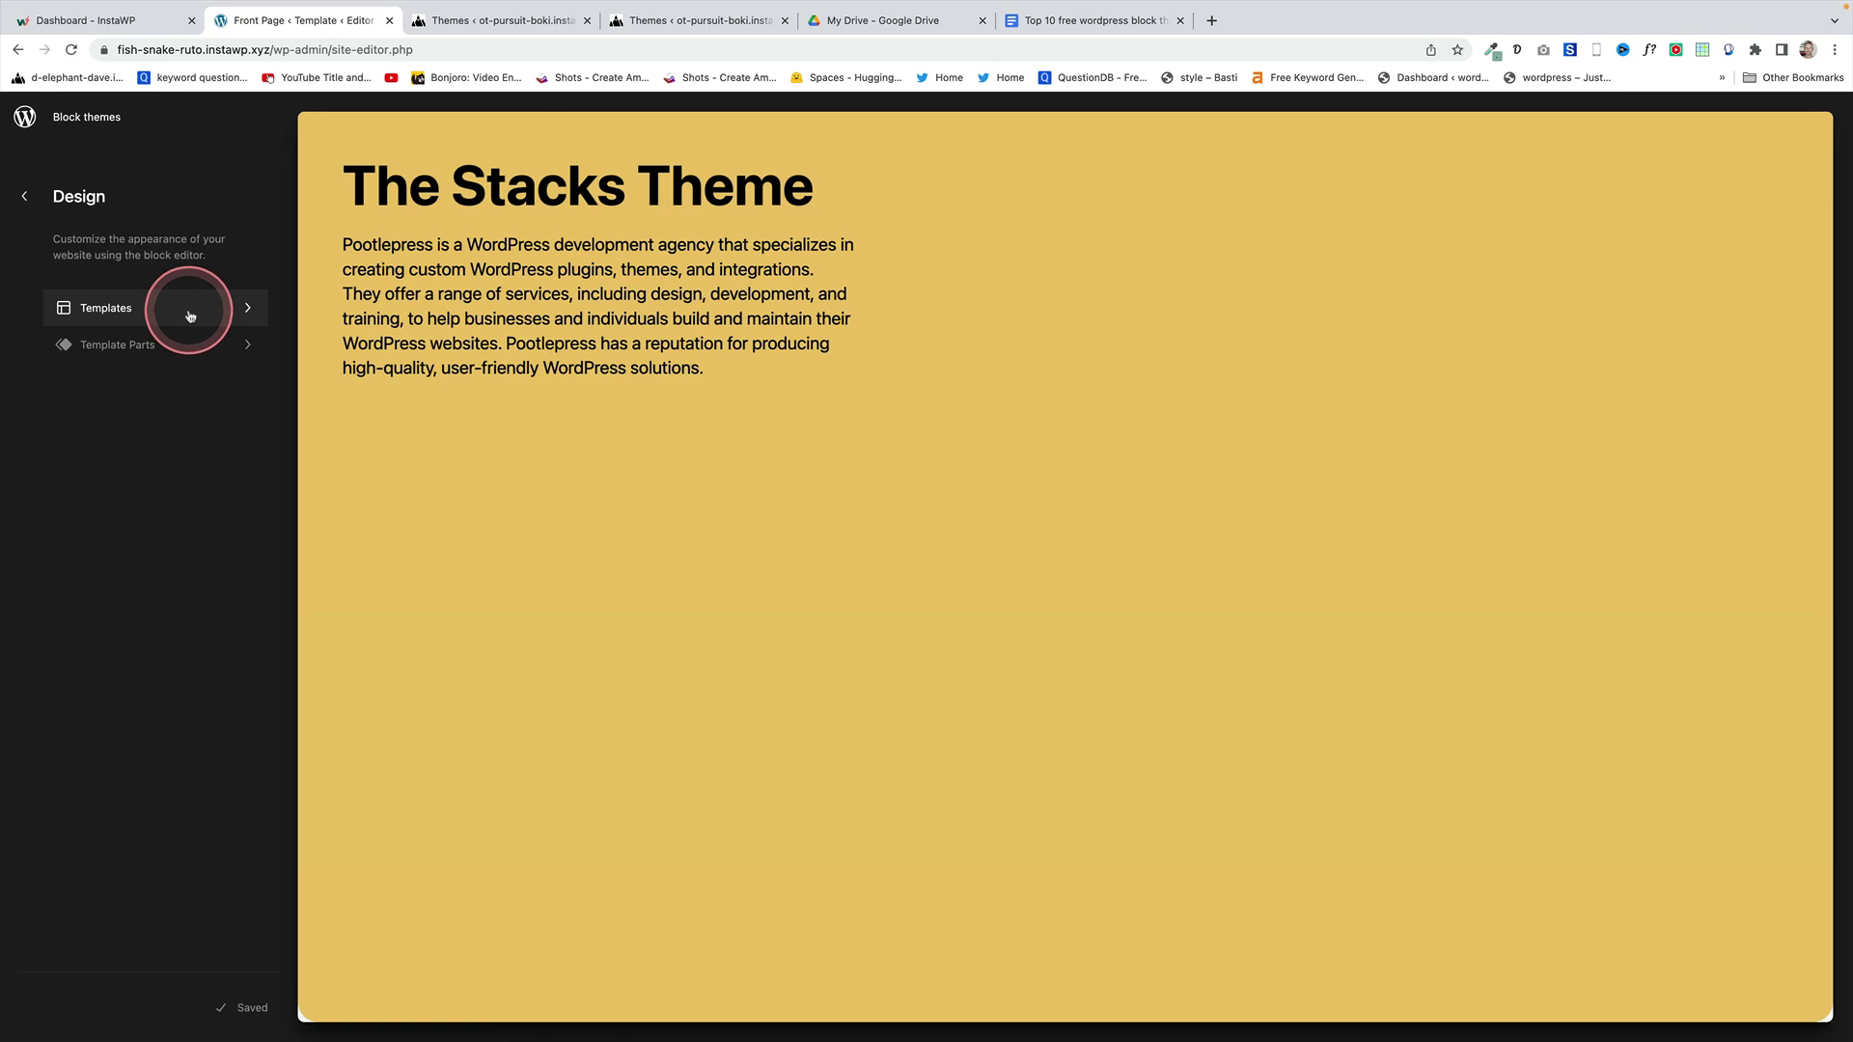
click(191, 316)
click(579, 516)
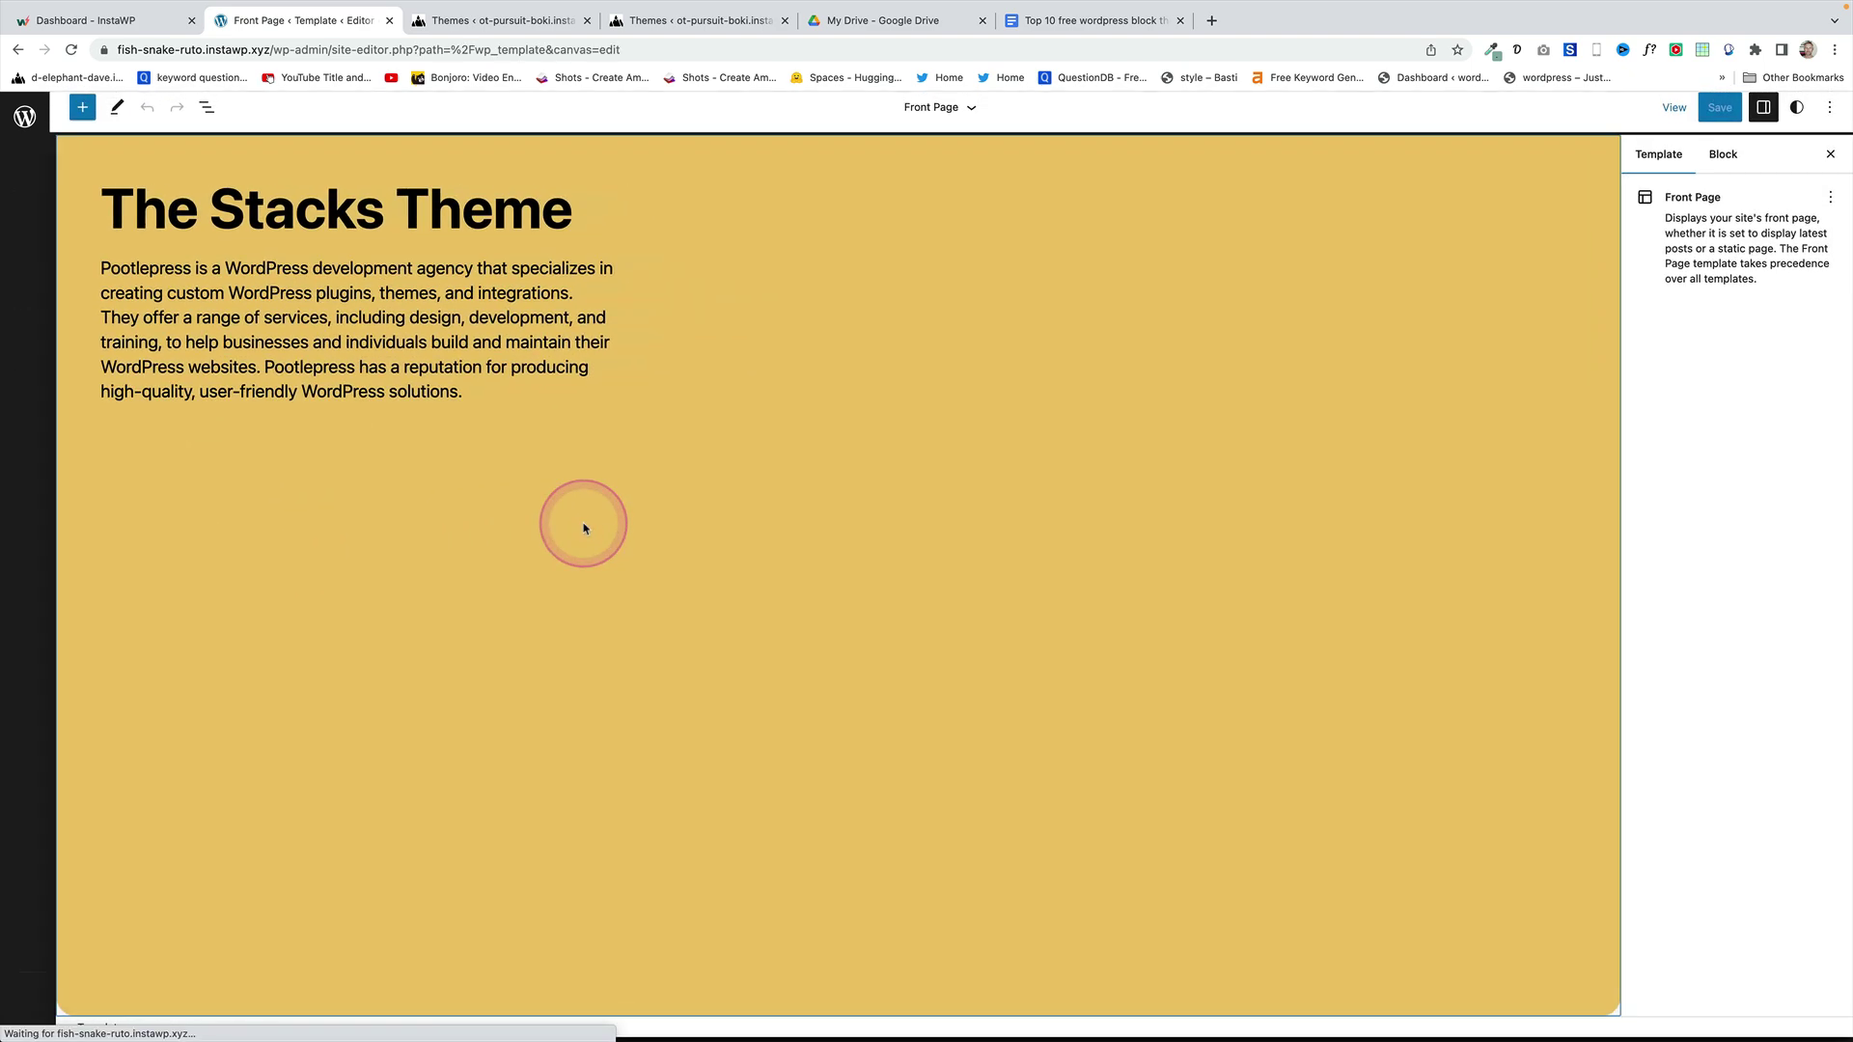
click(205, 116)
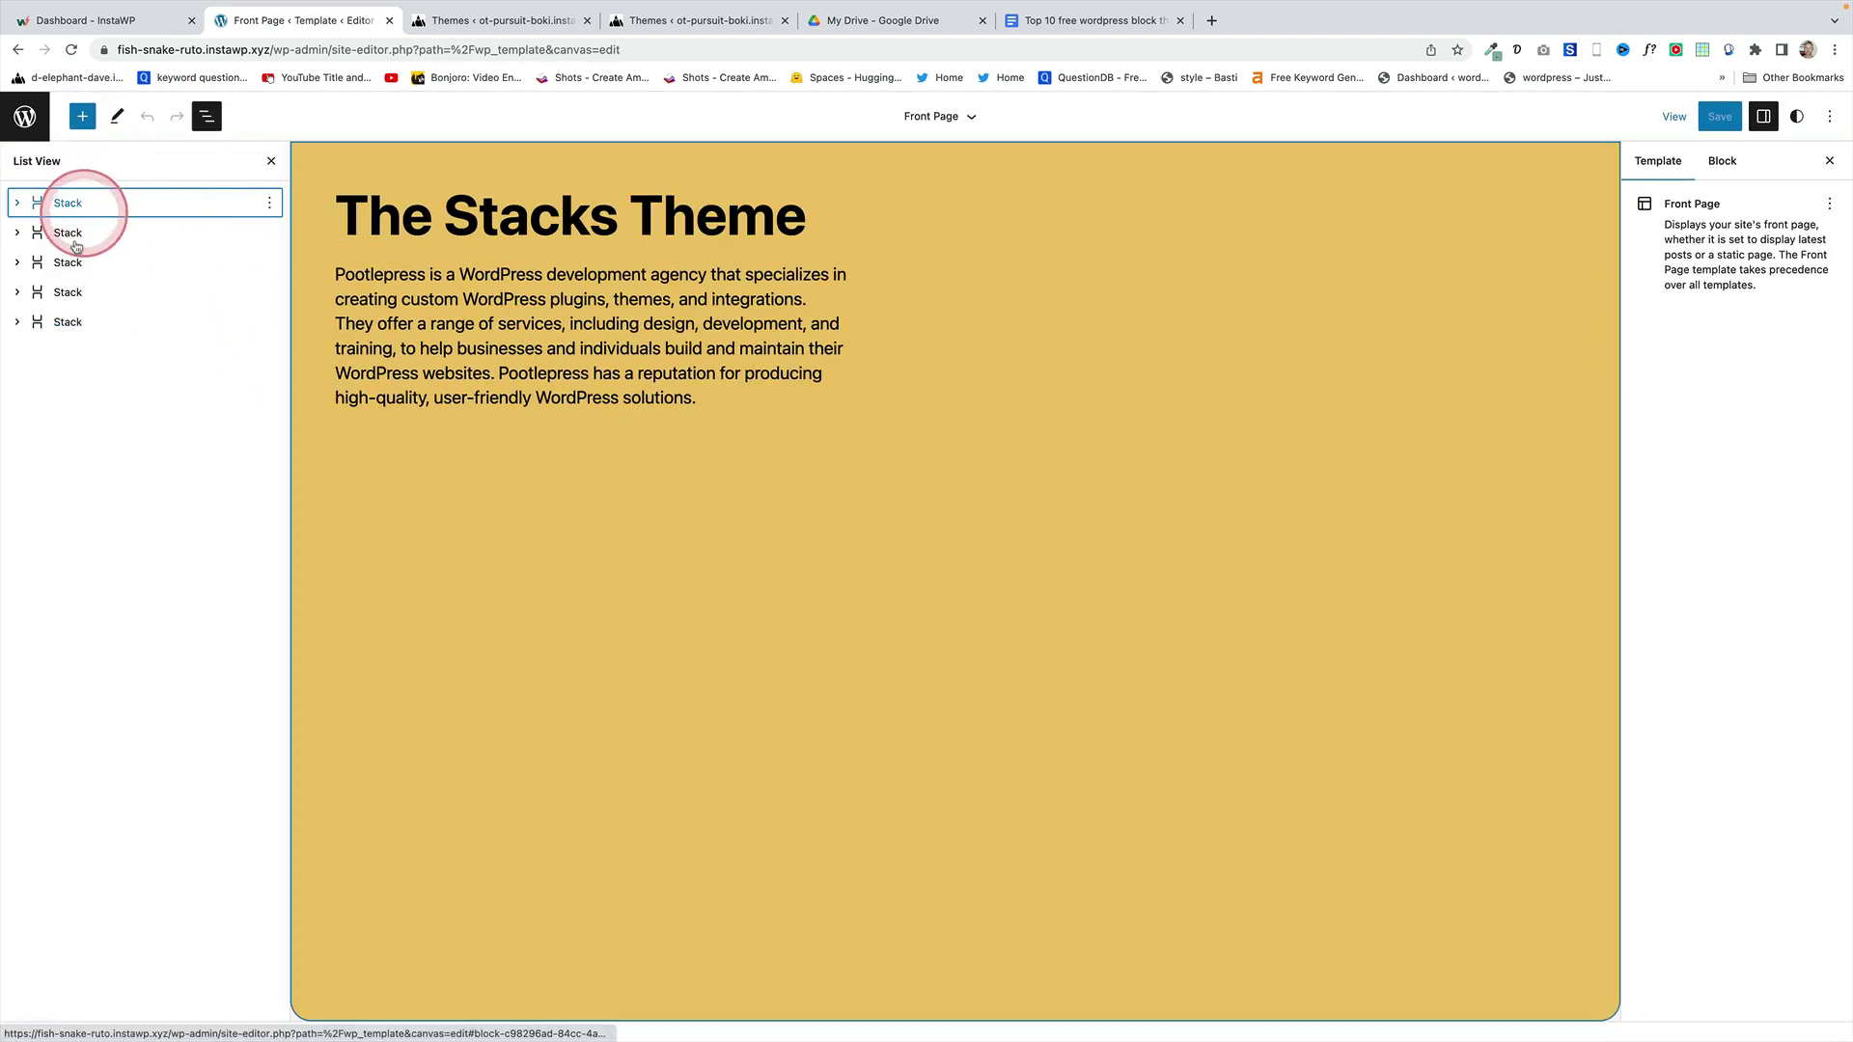
- Expand the first Stack to inspect its nested Groups, heading and intro paragraph
click(50, 205)
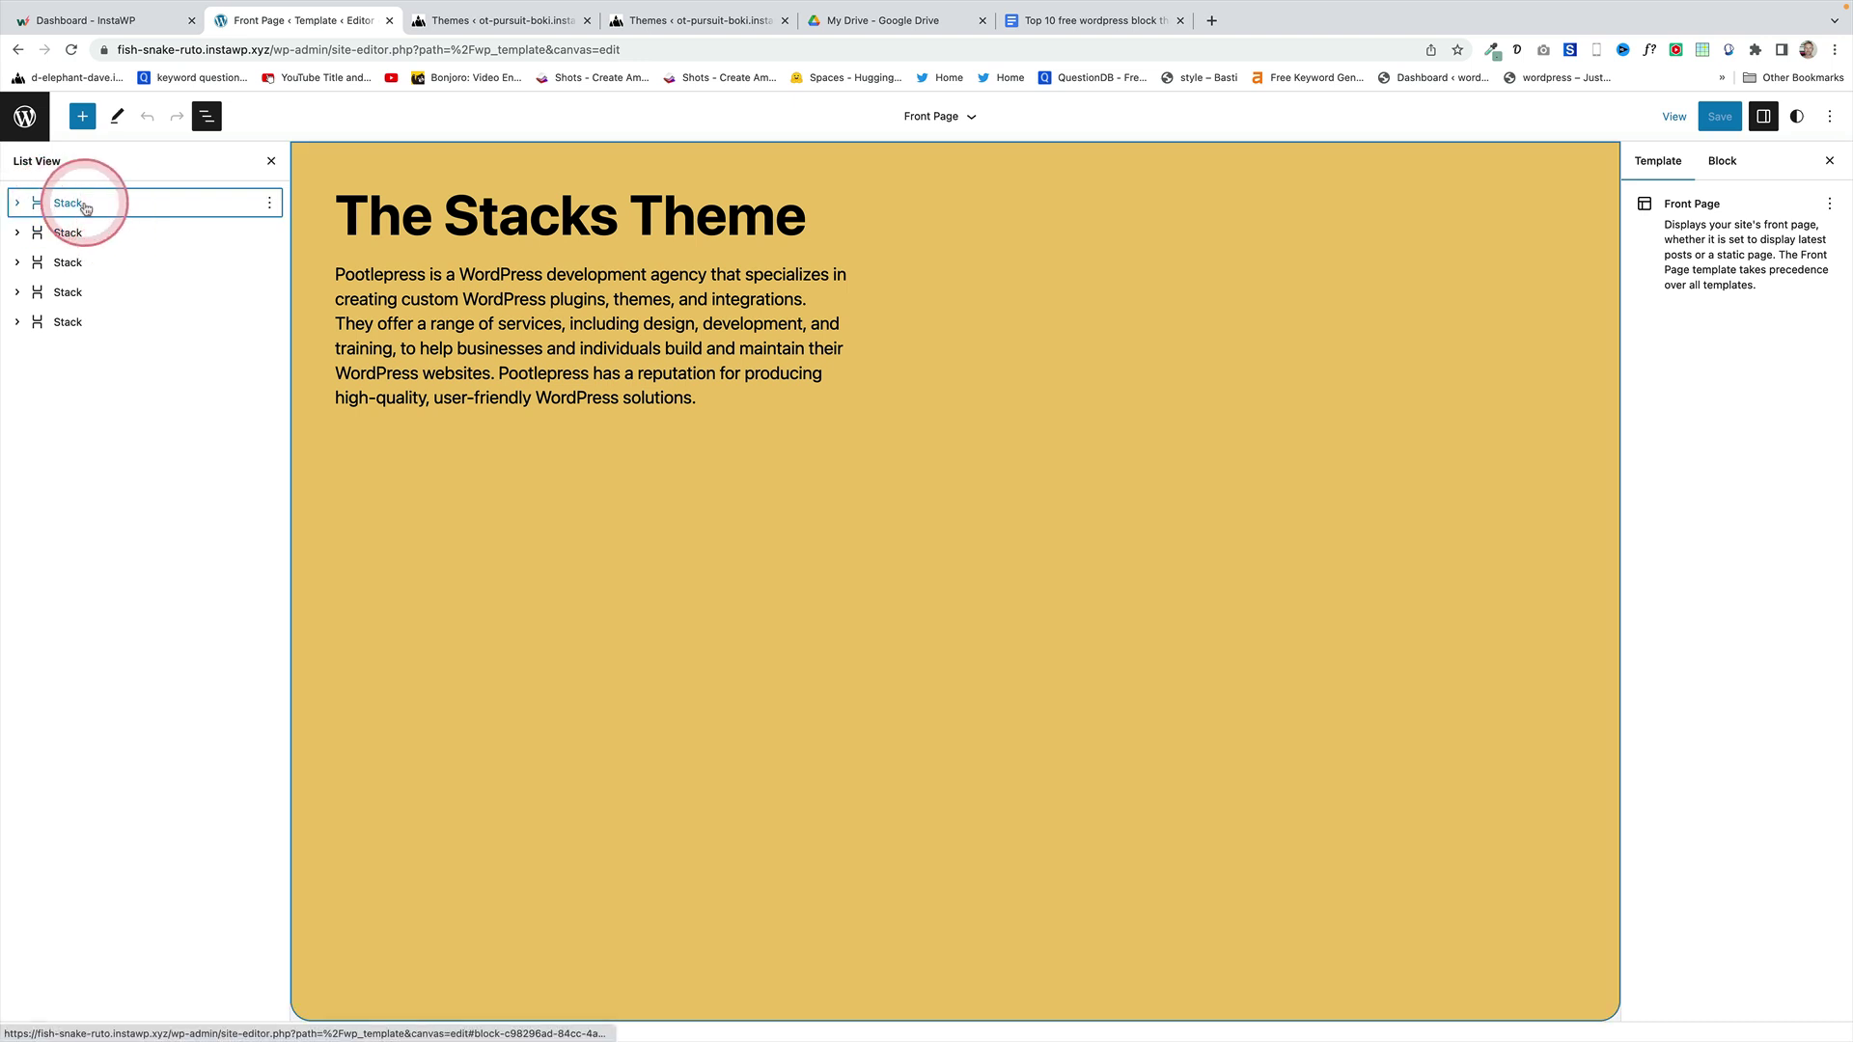
click(85, 208)
click(62, 207)
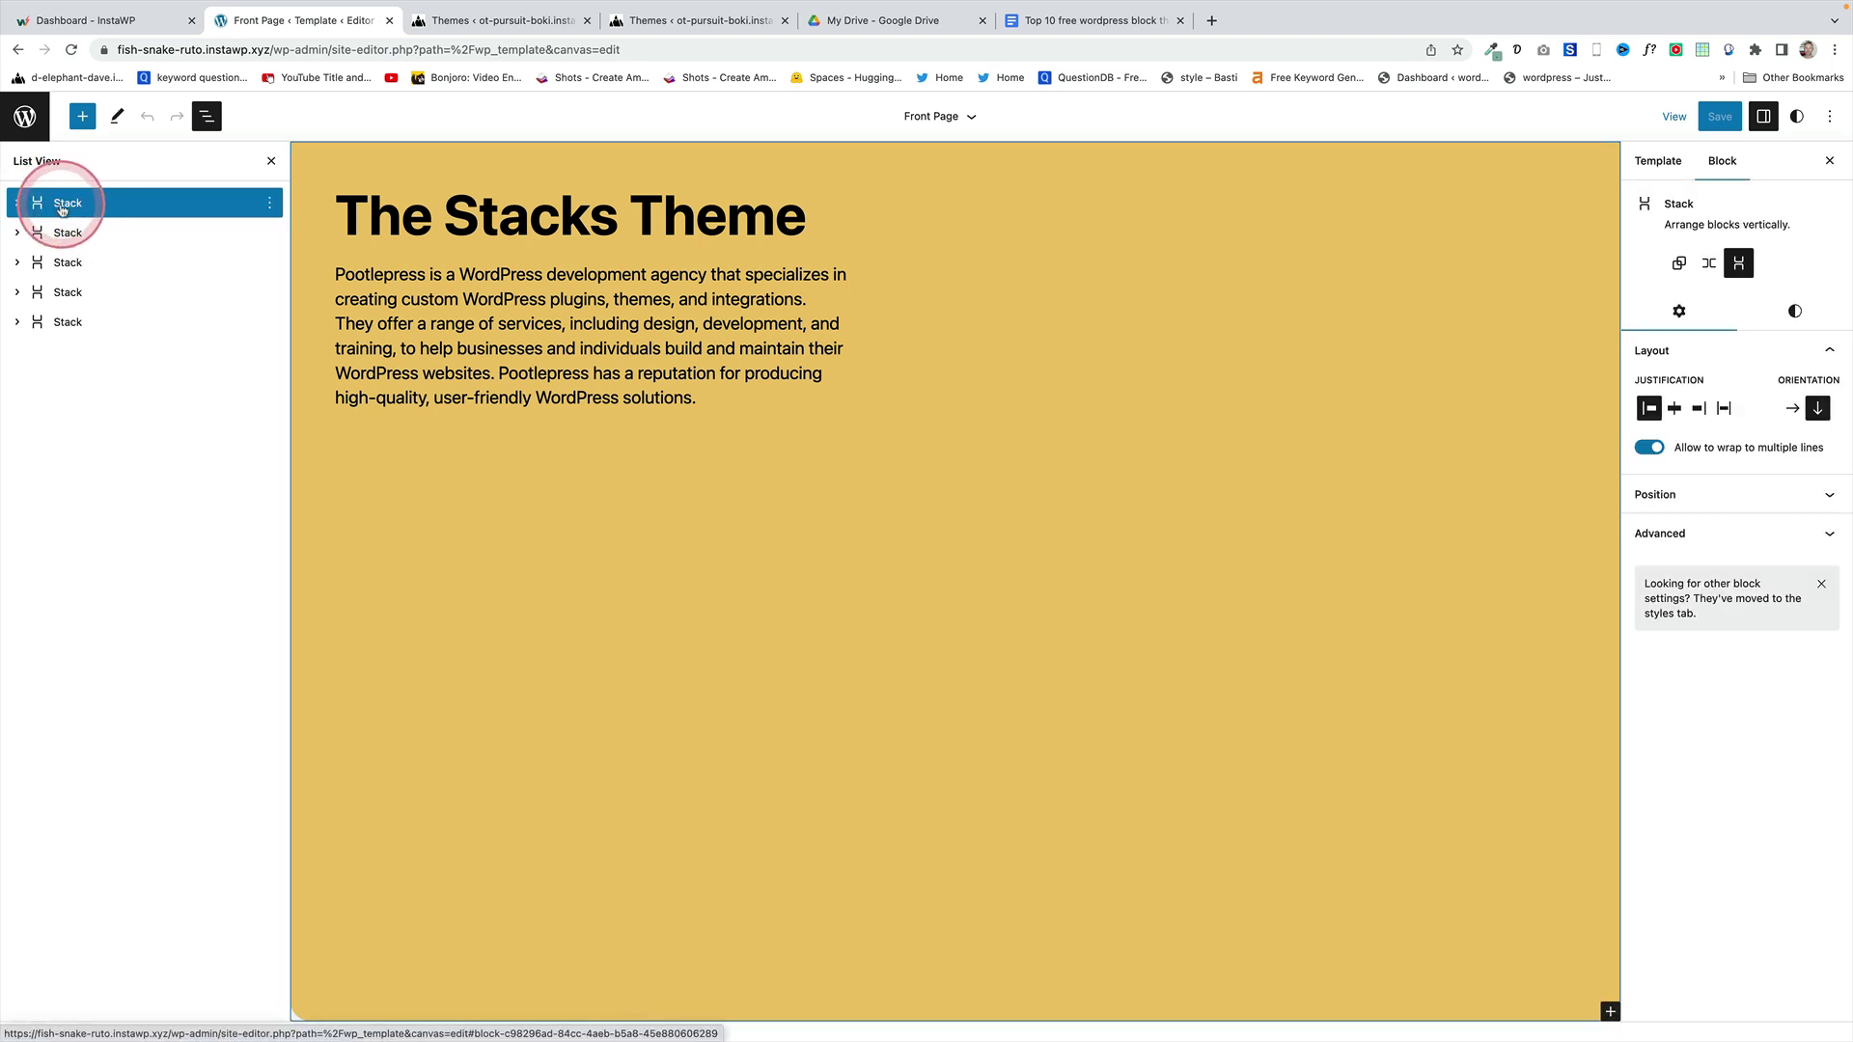
click(14, 204)
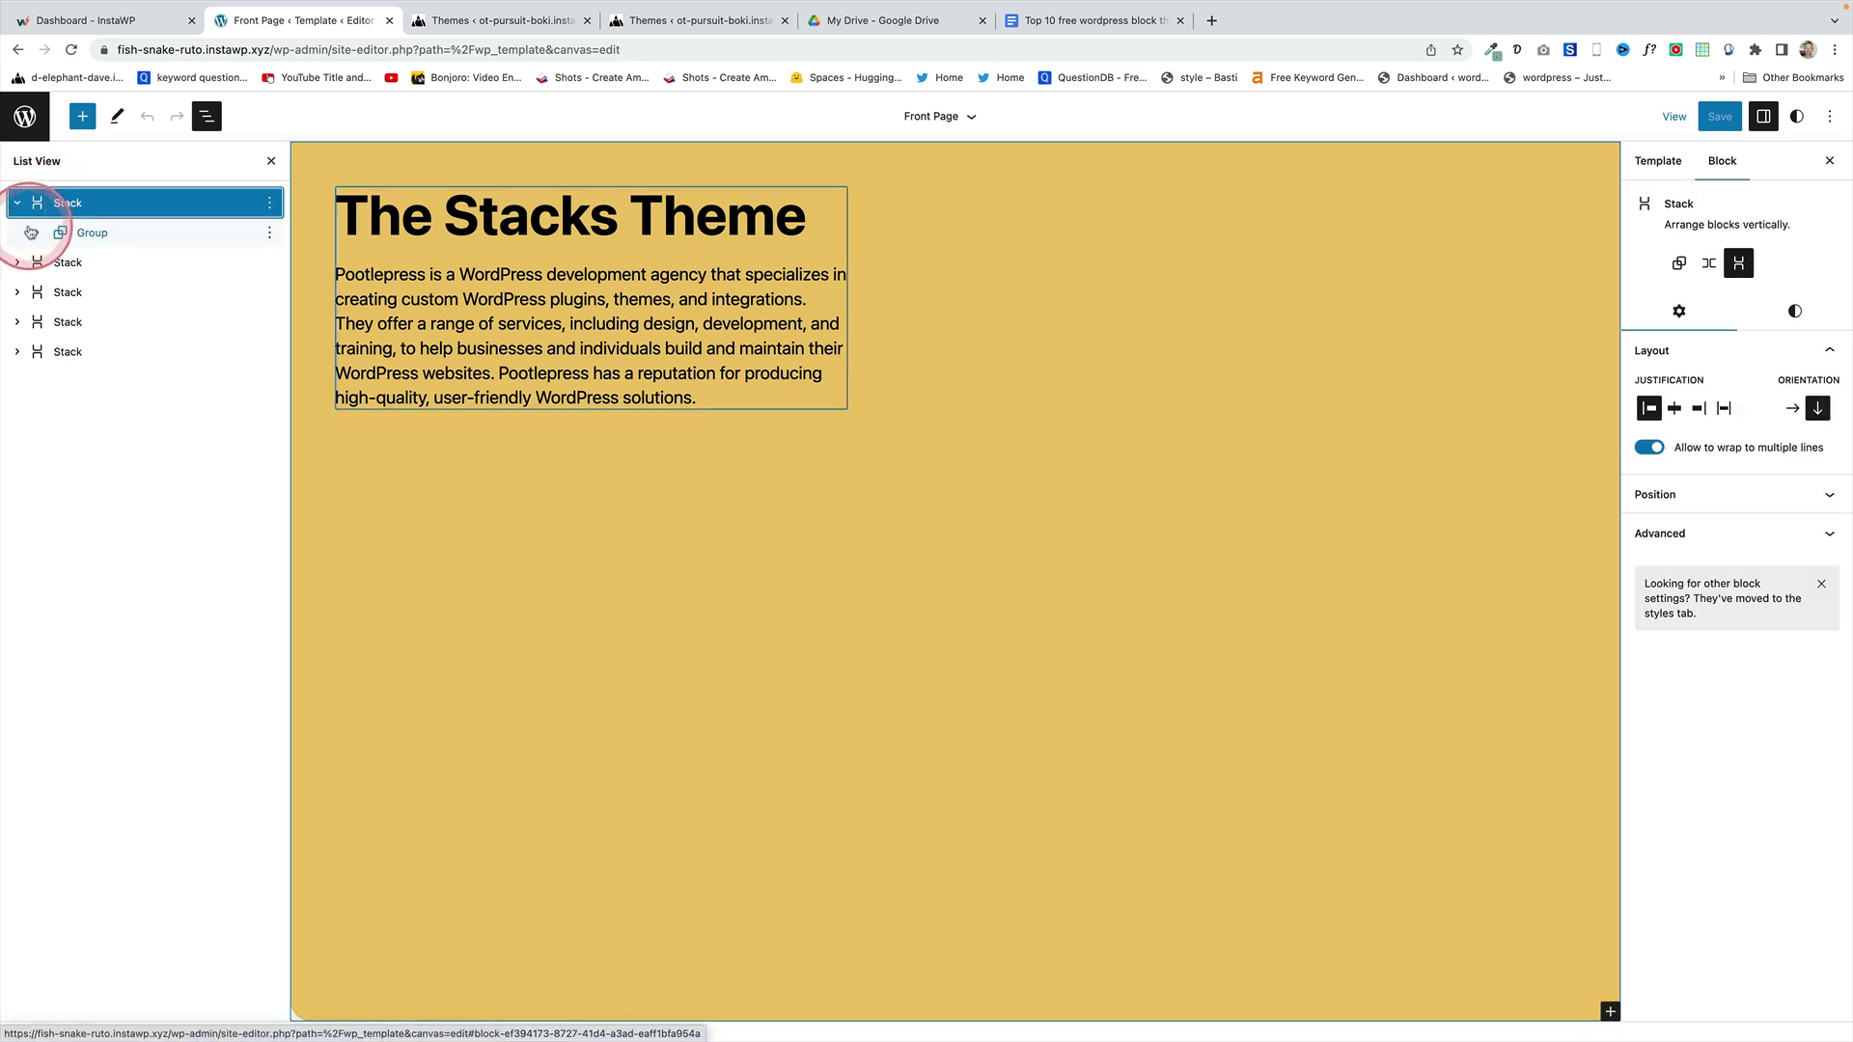
click(38, 234)
click(62, 264)
click(155, 321)
click(869, 385)
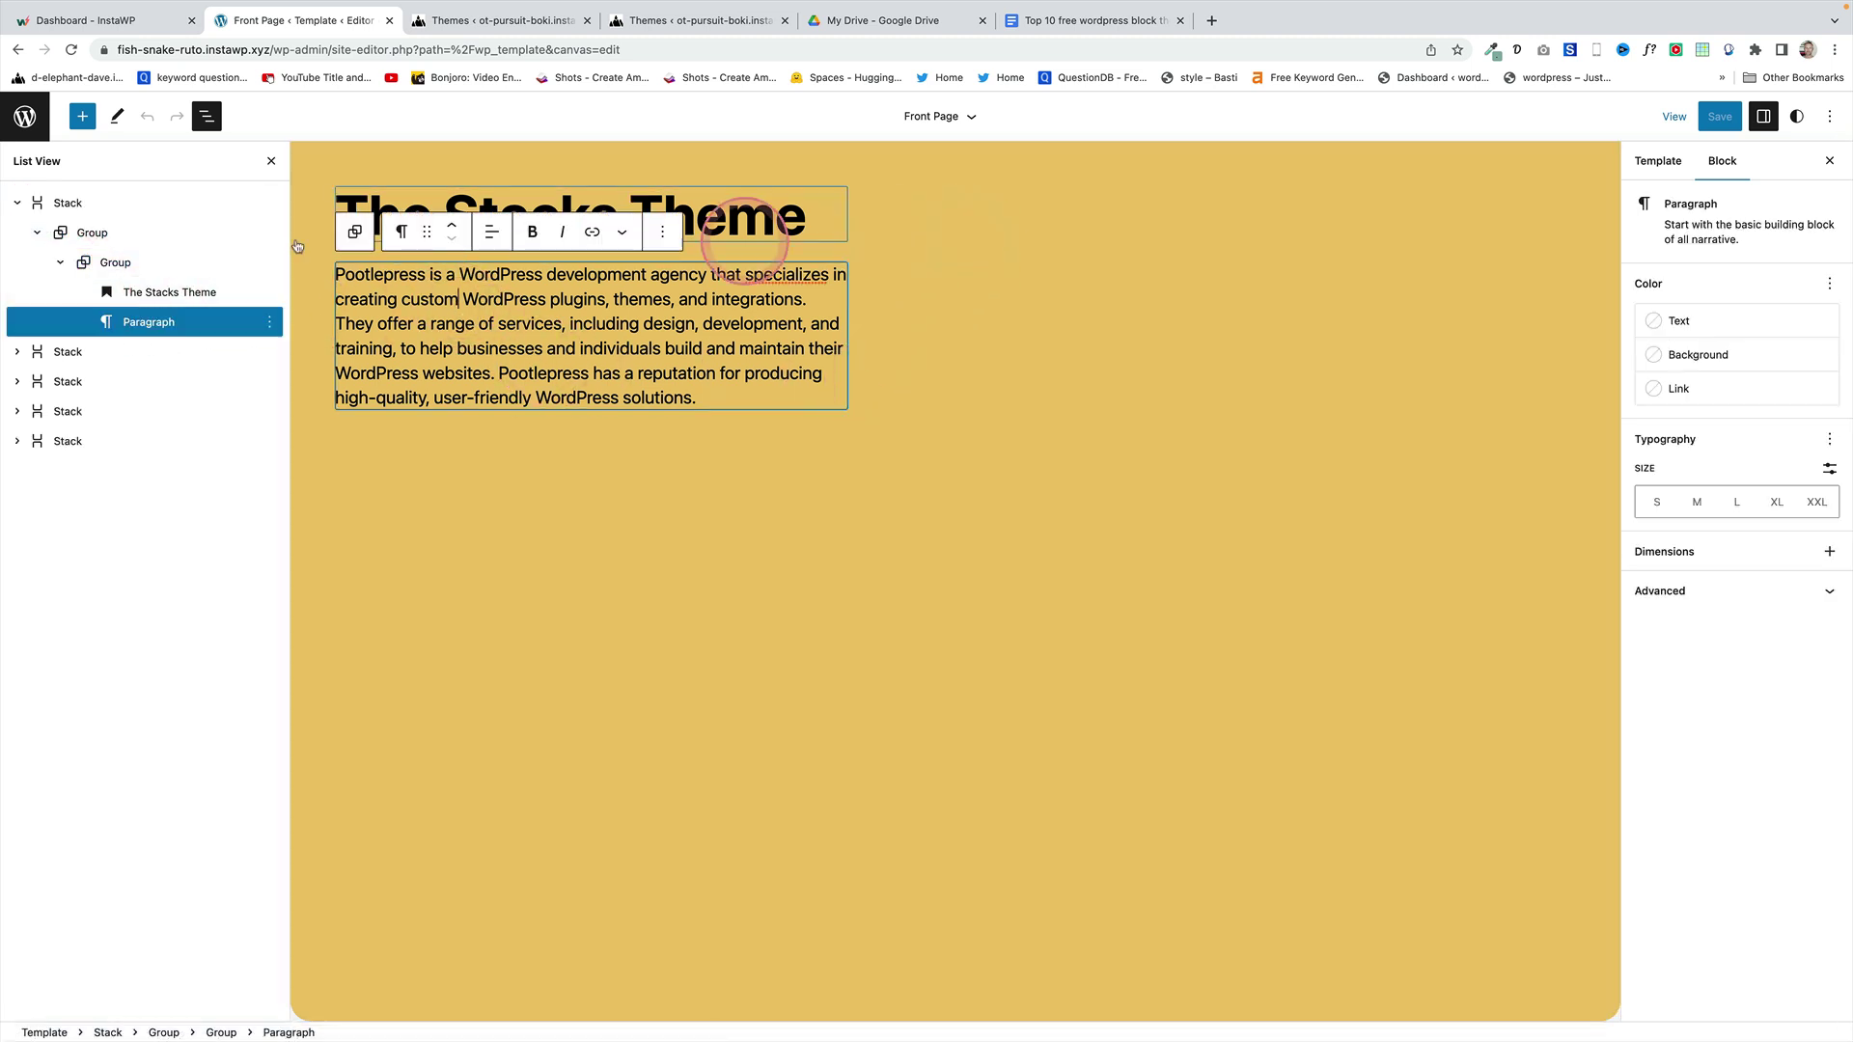
click(70, 234)
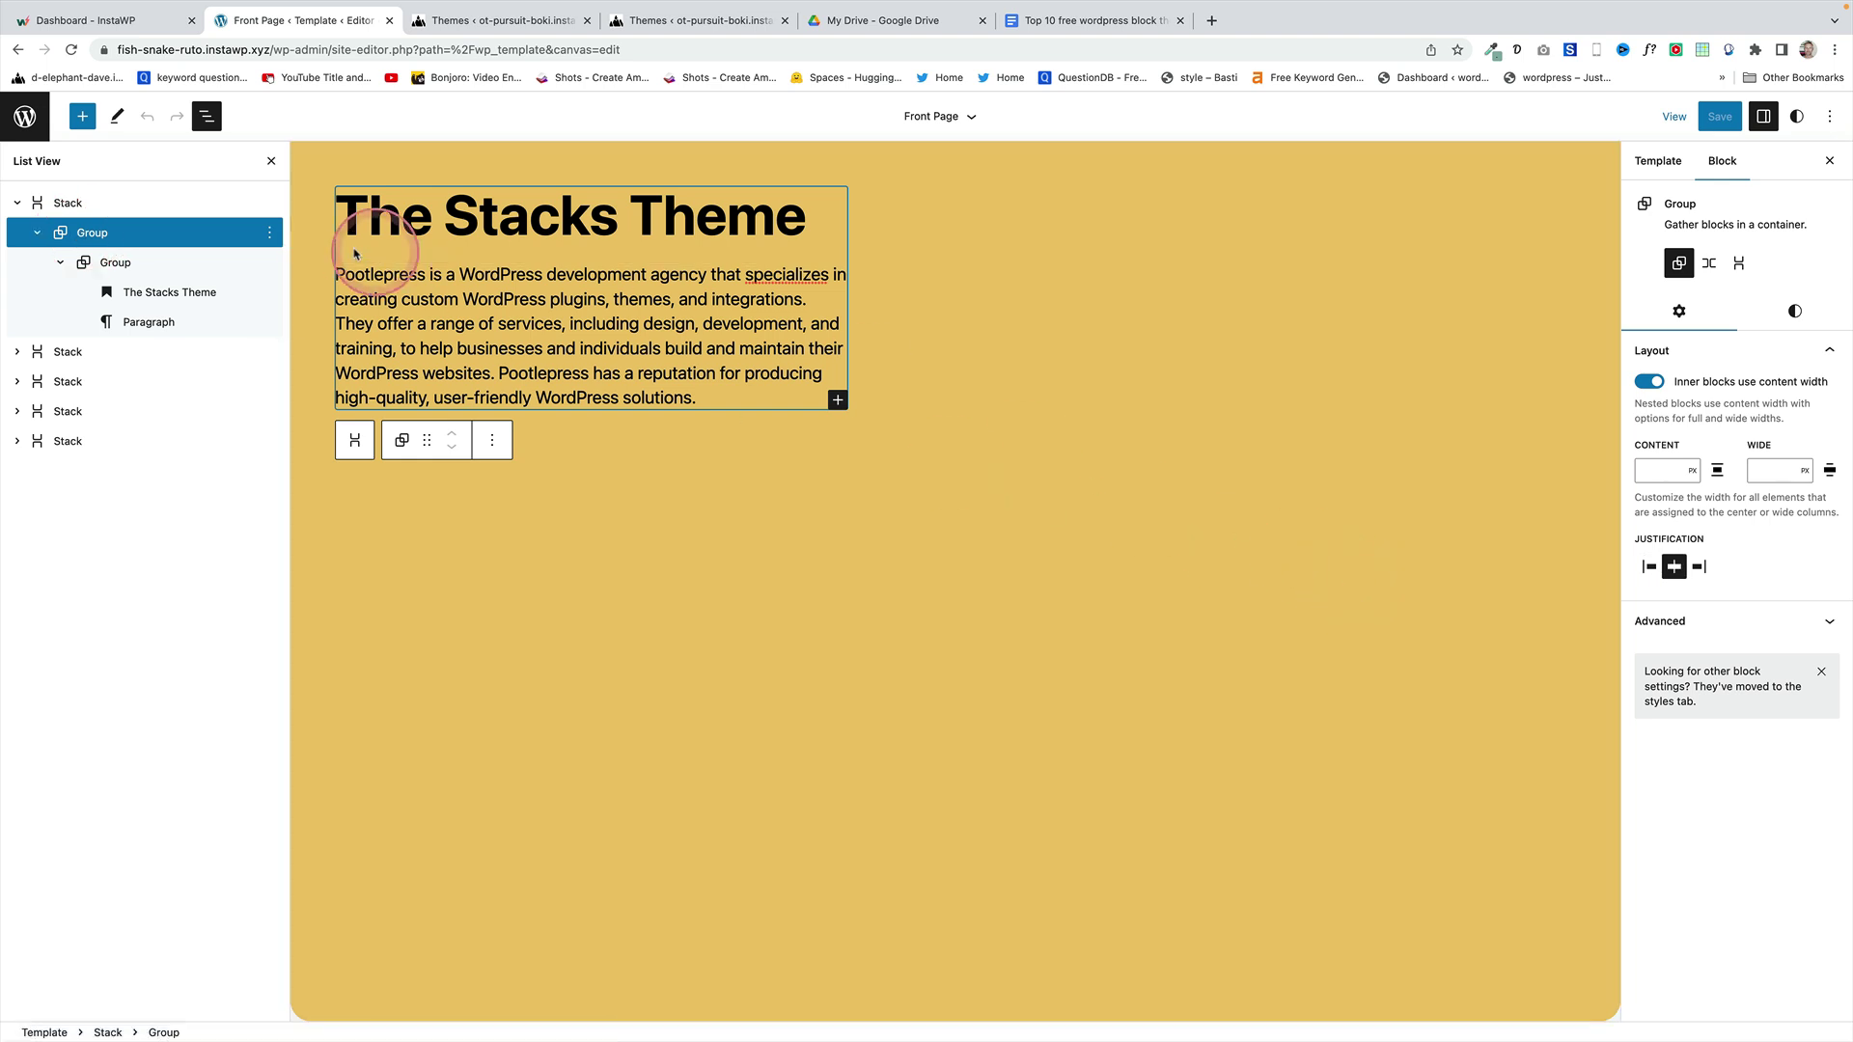
click(227, 202)
- Reveal the first Stack's Sticky position setting and scroll through the template
click(1697, 514)
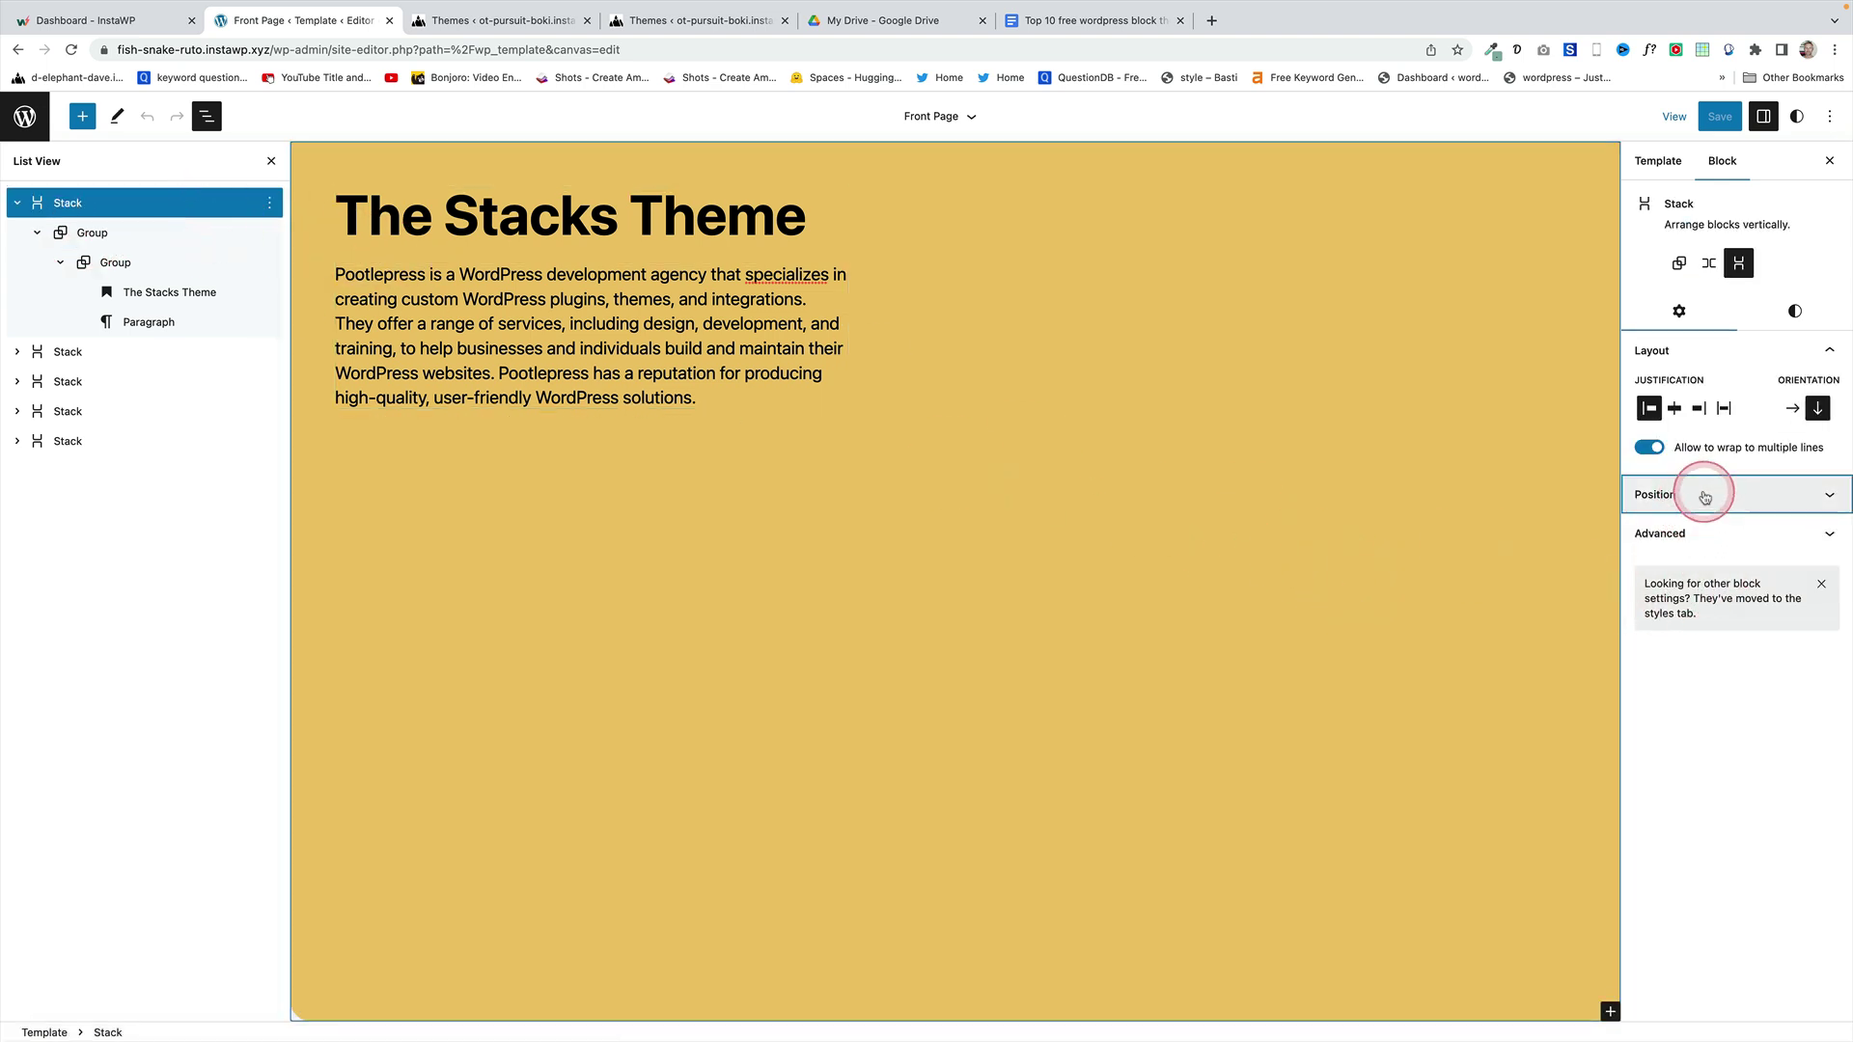
click(1700, 493)
click(919, 471)
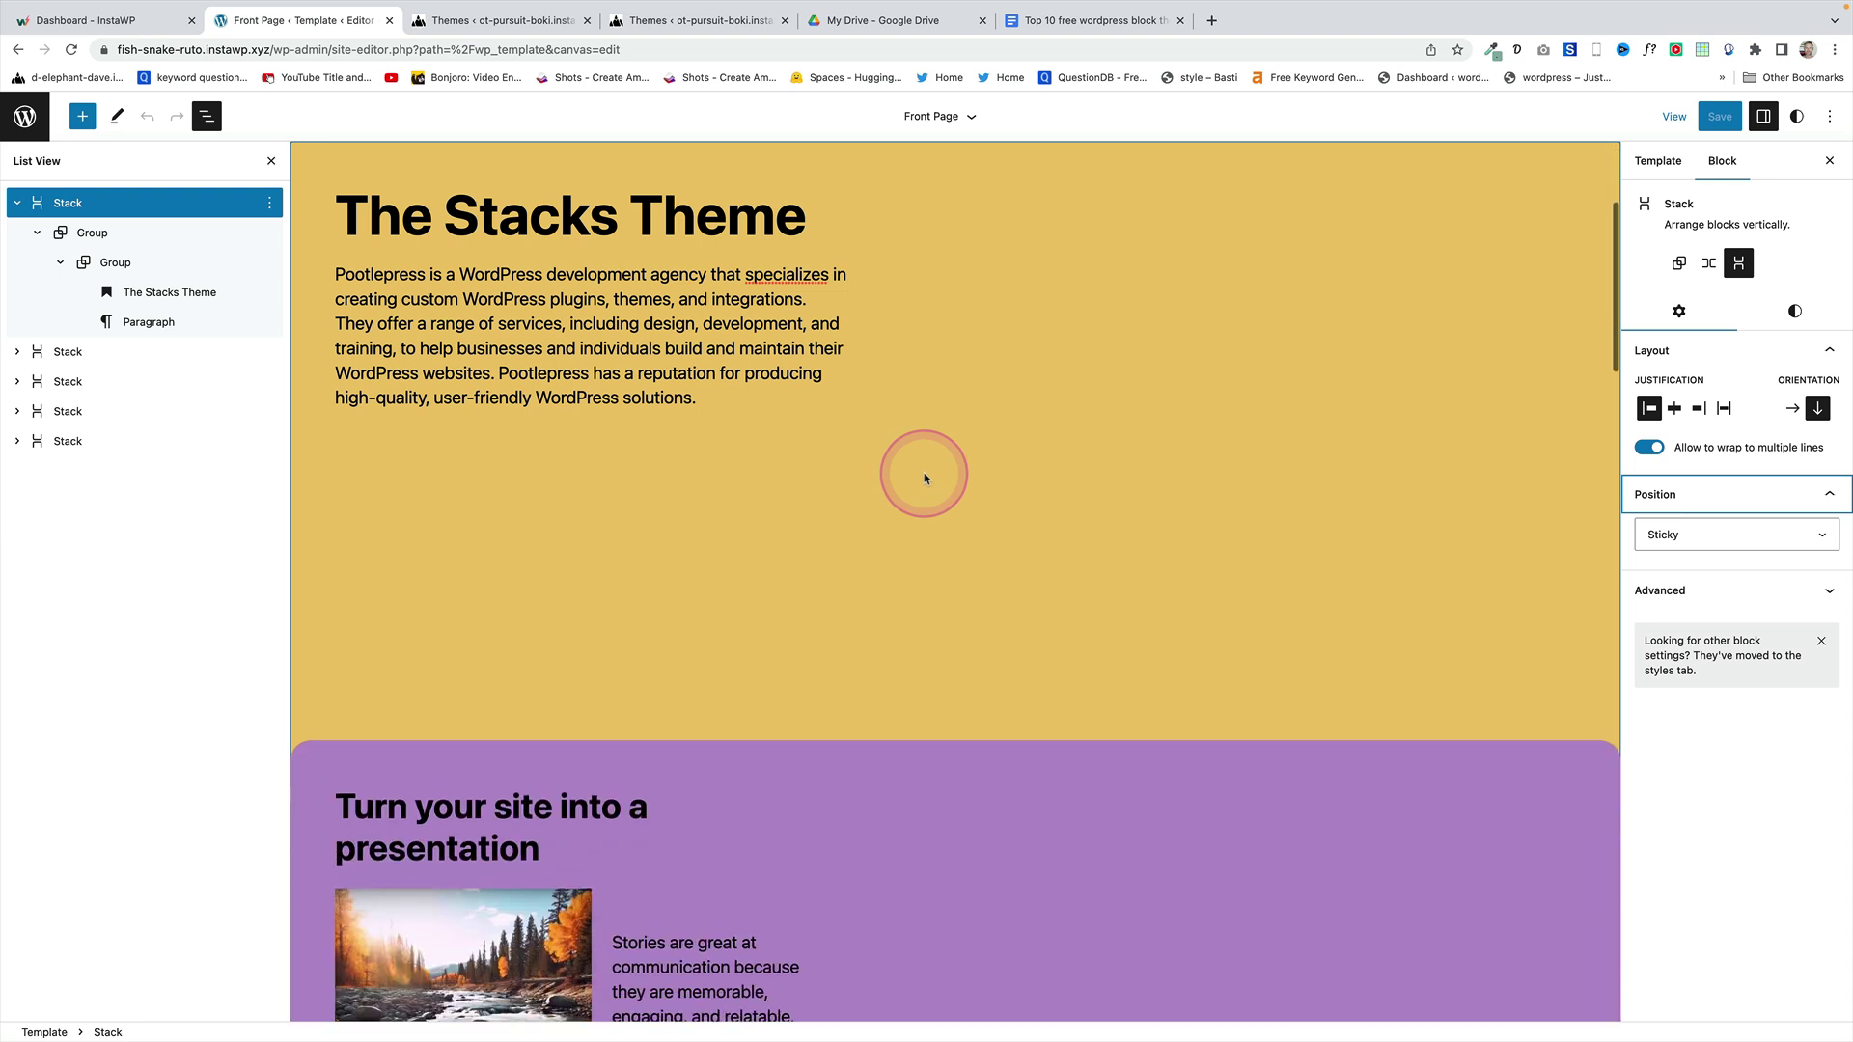
scroll(924, 477, down, 10)
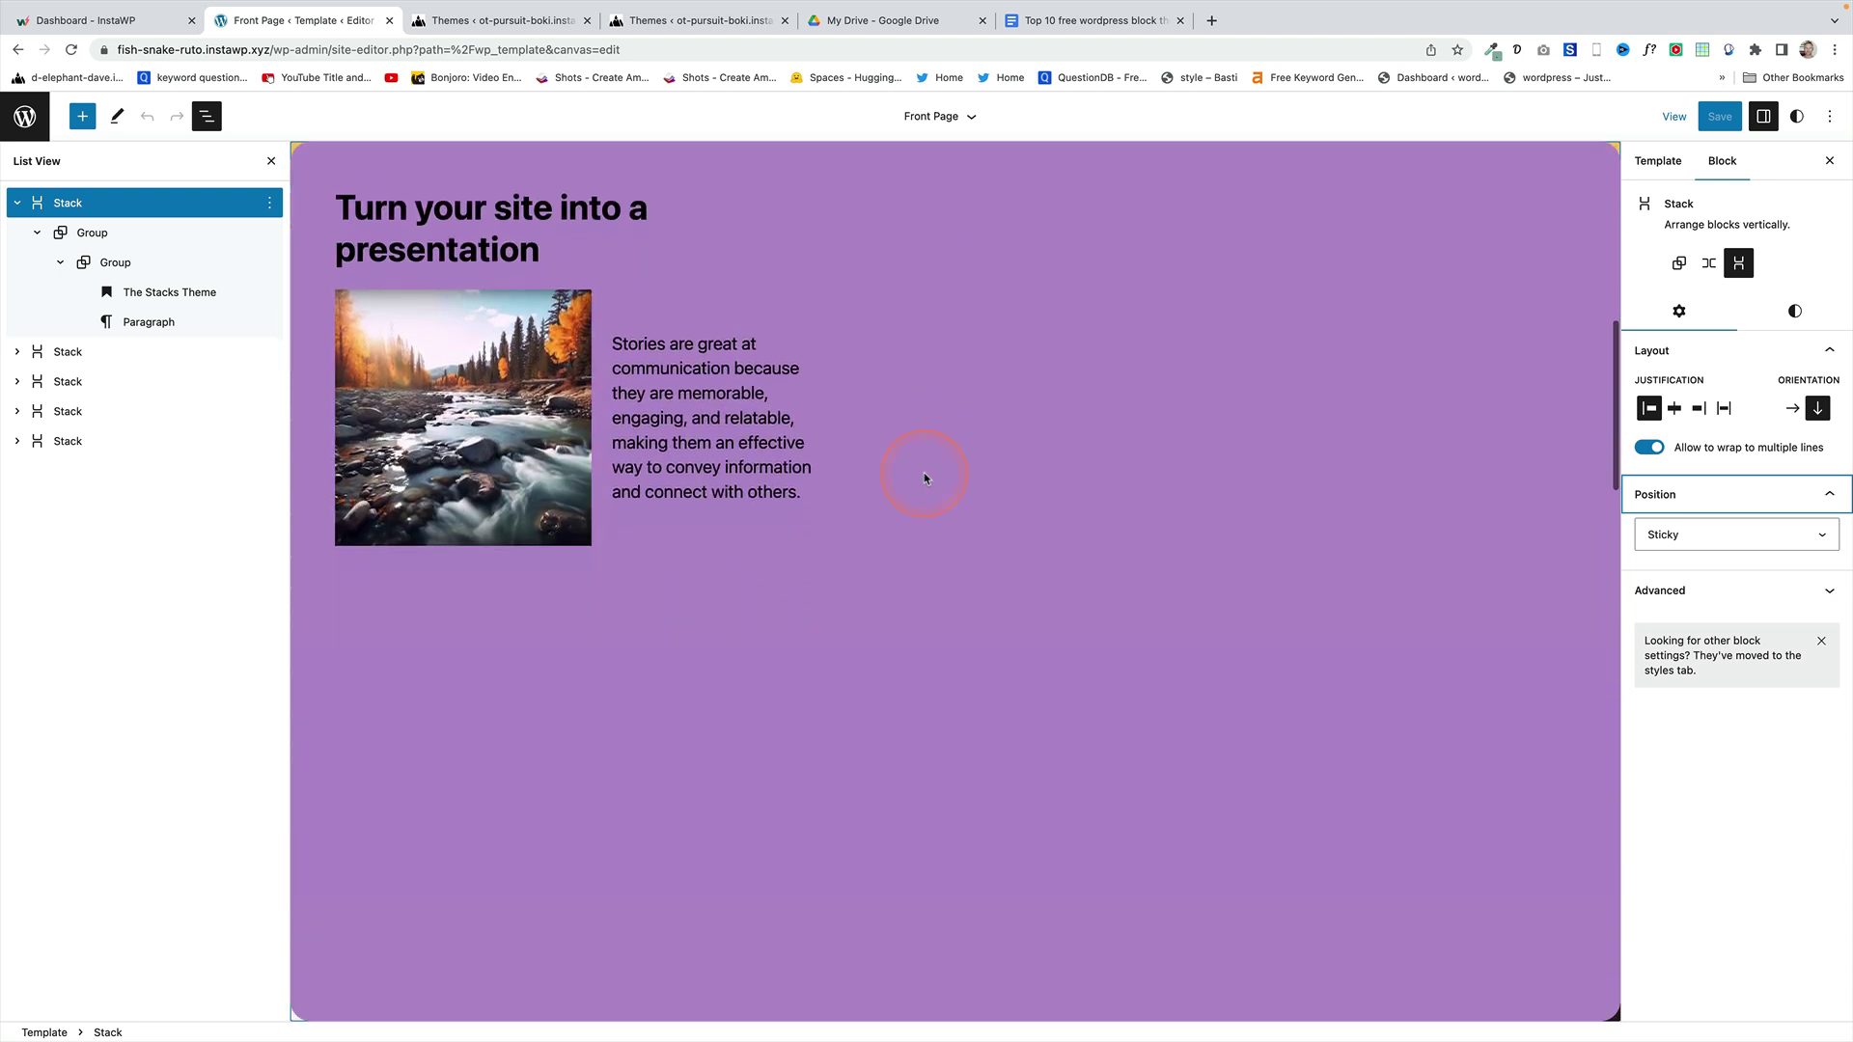
scroll(691, 567, down, 5)
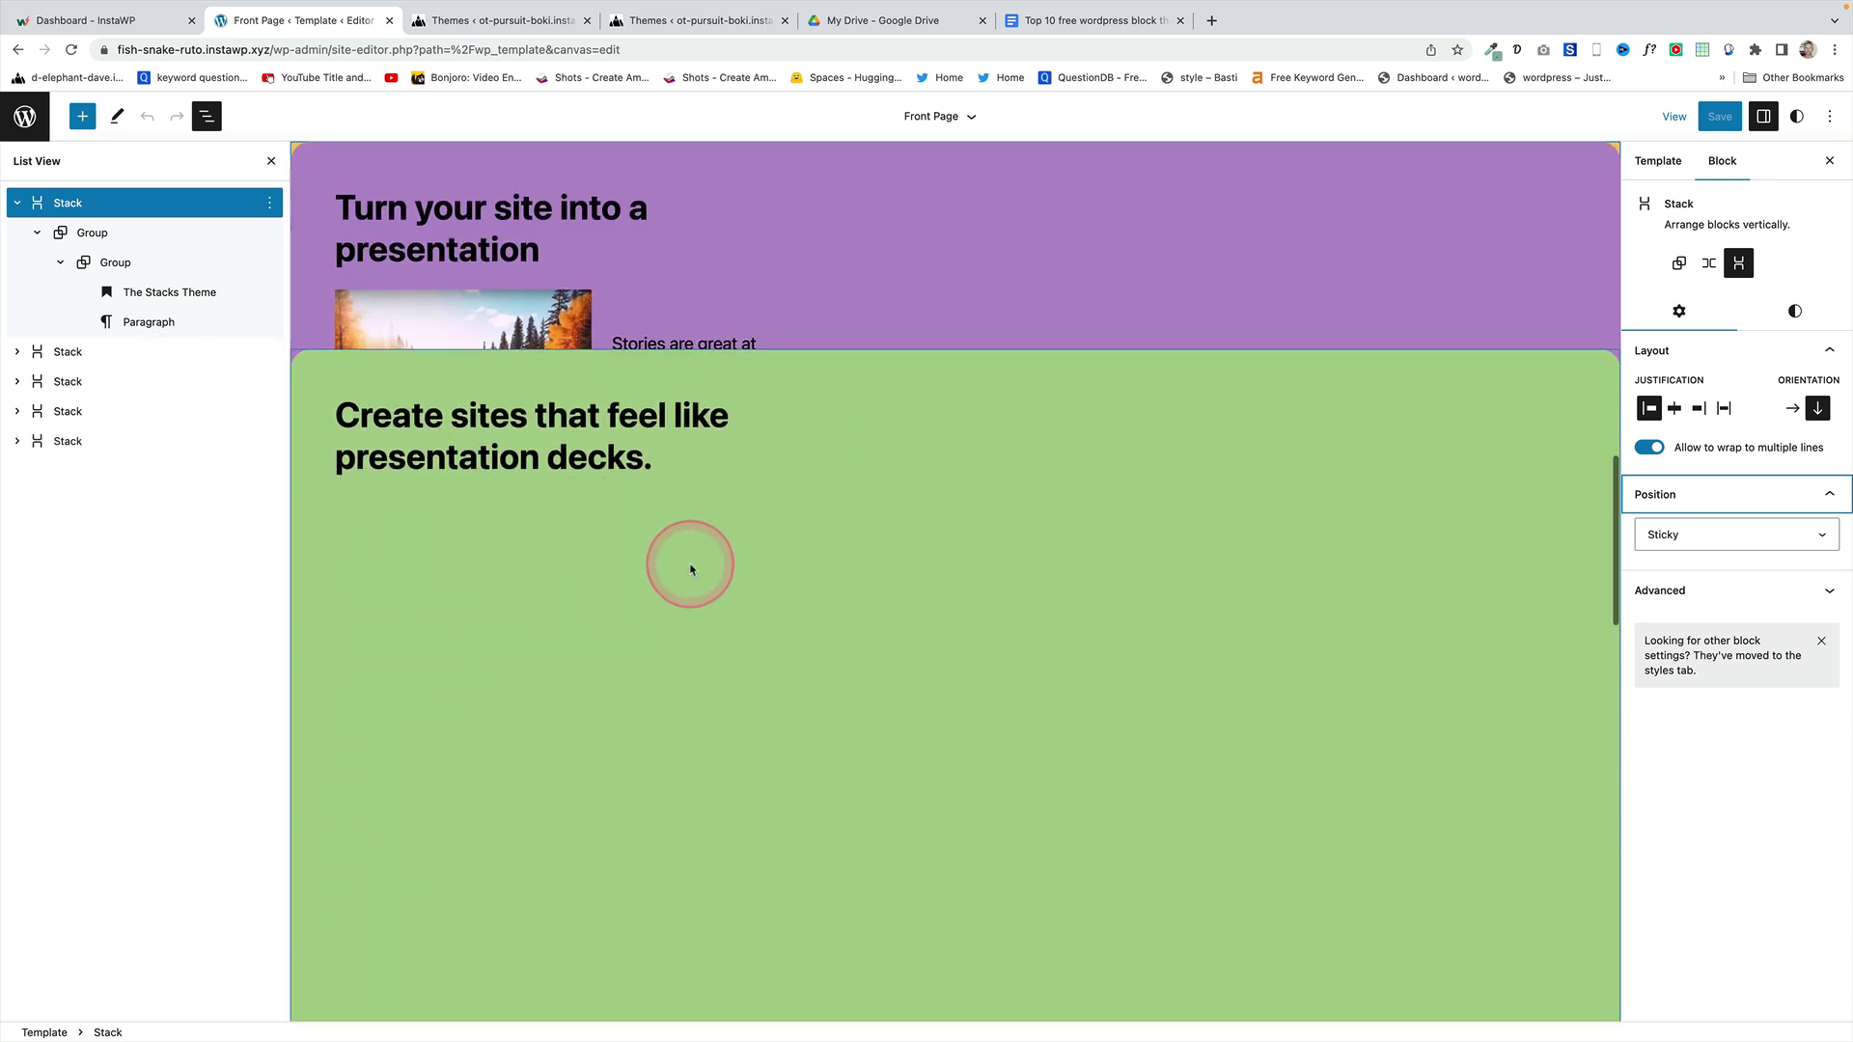
scroll(691, 566, down, 10)
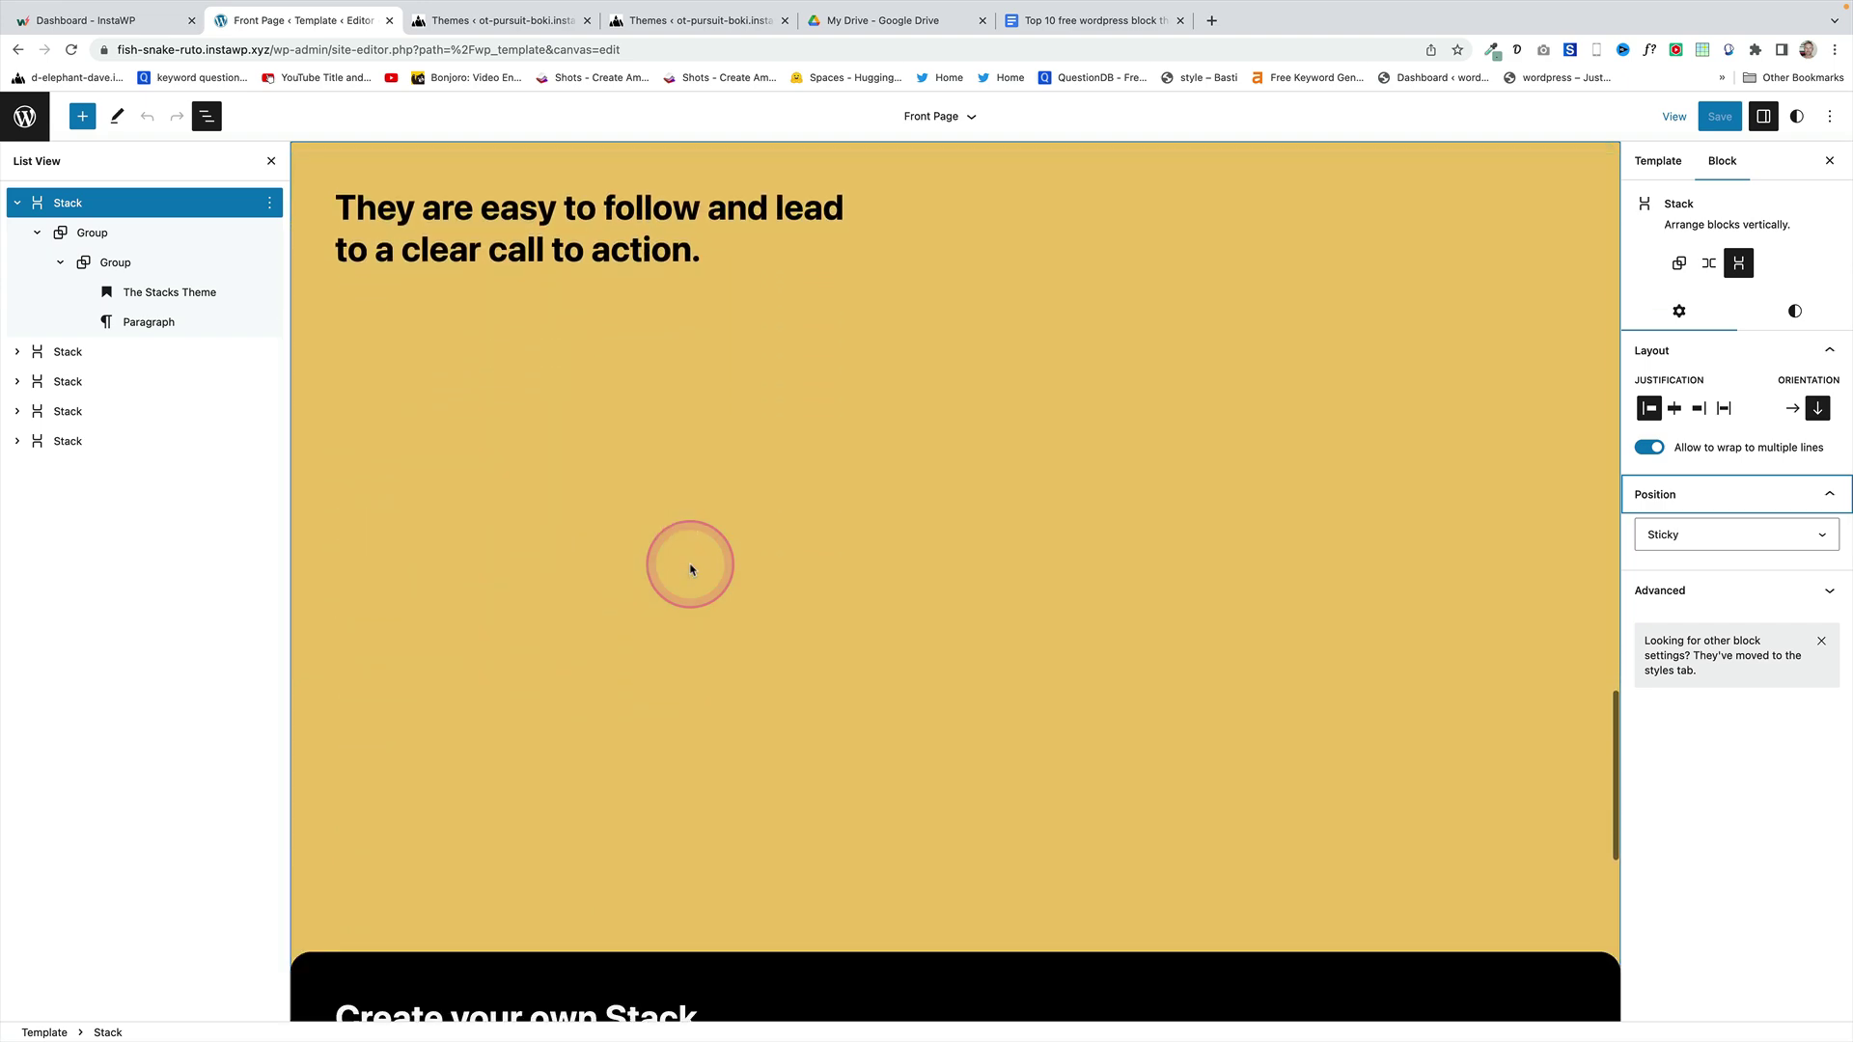
scroll(703, 510, up, 20)
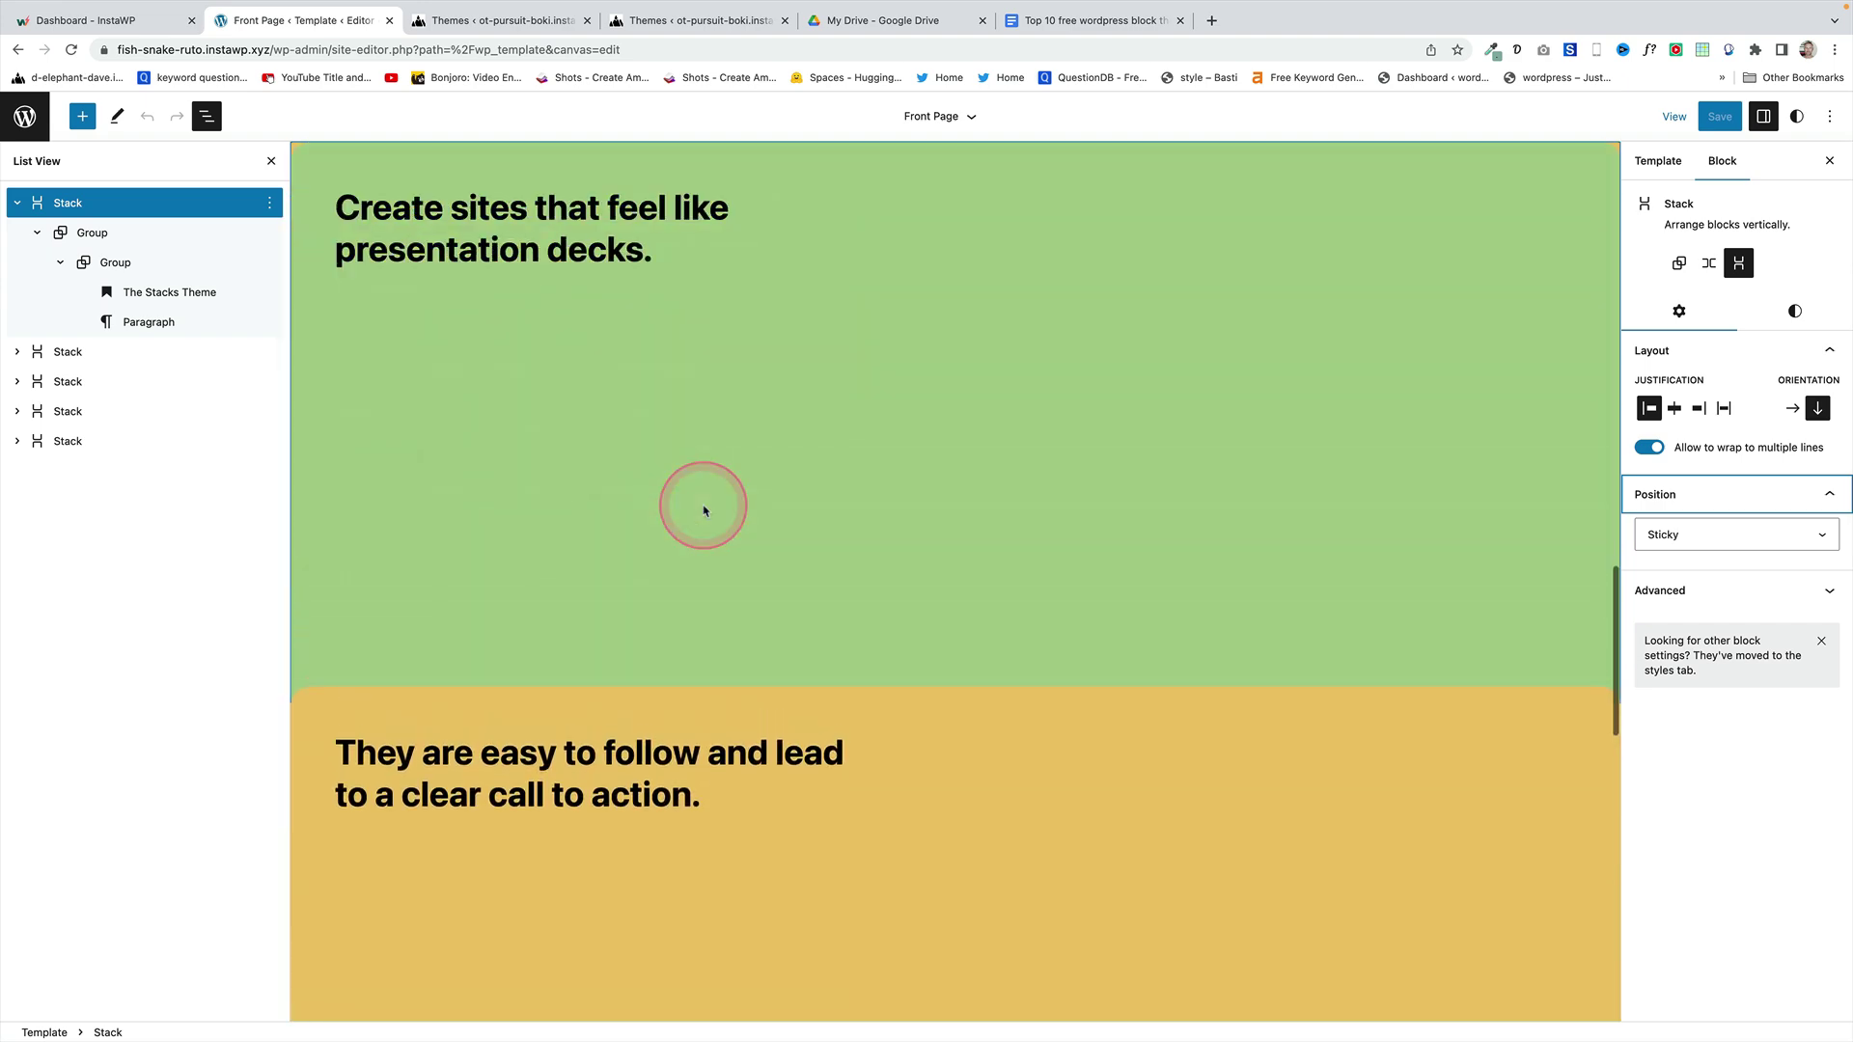
scroll(704, 509, down, 10)
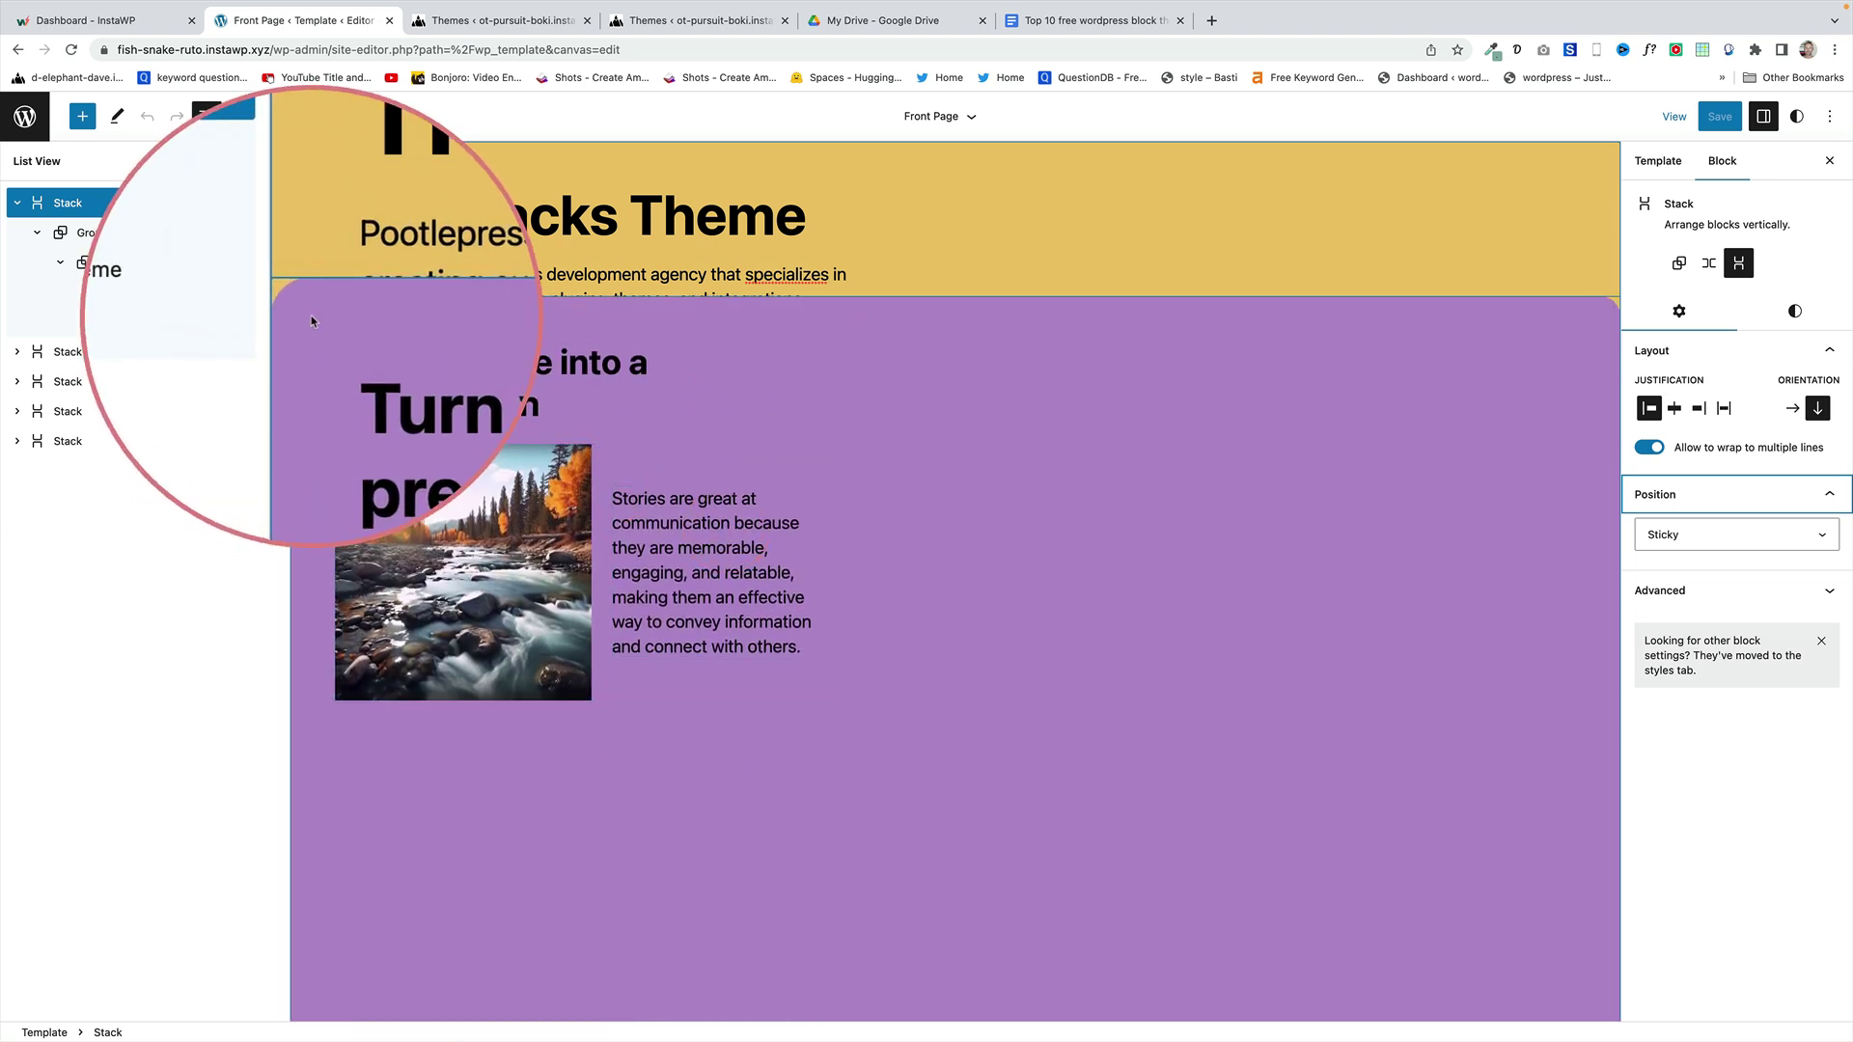
click(595, 357)
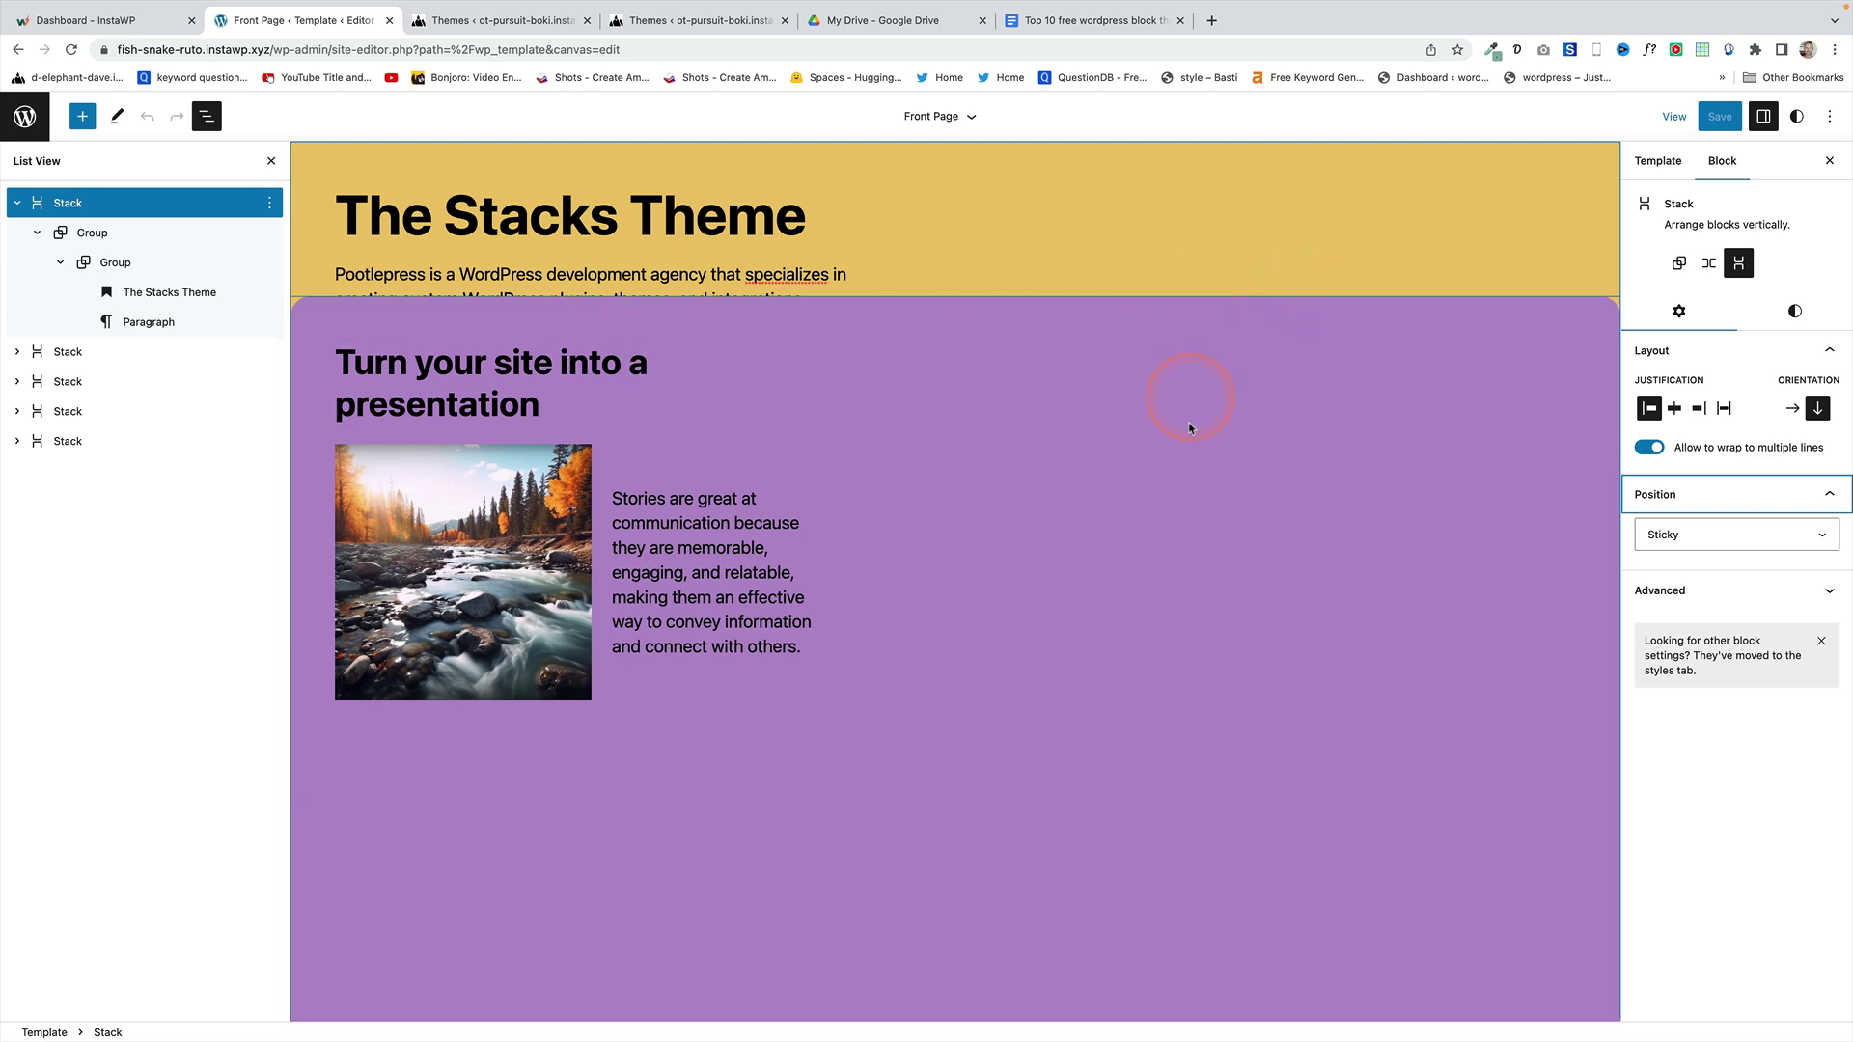
scroll(1191, 443, up, 5)
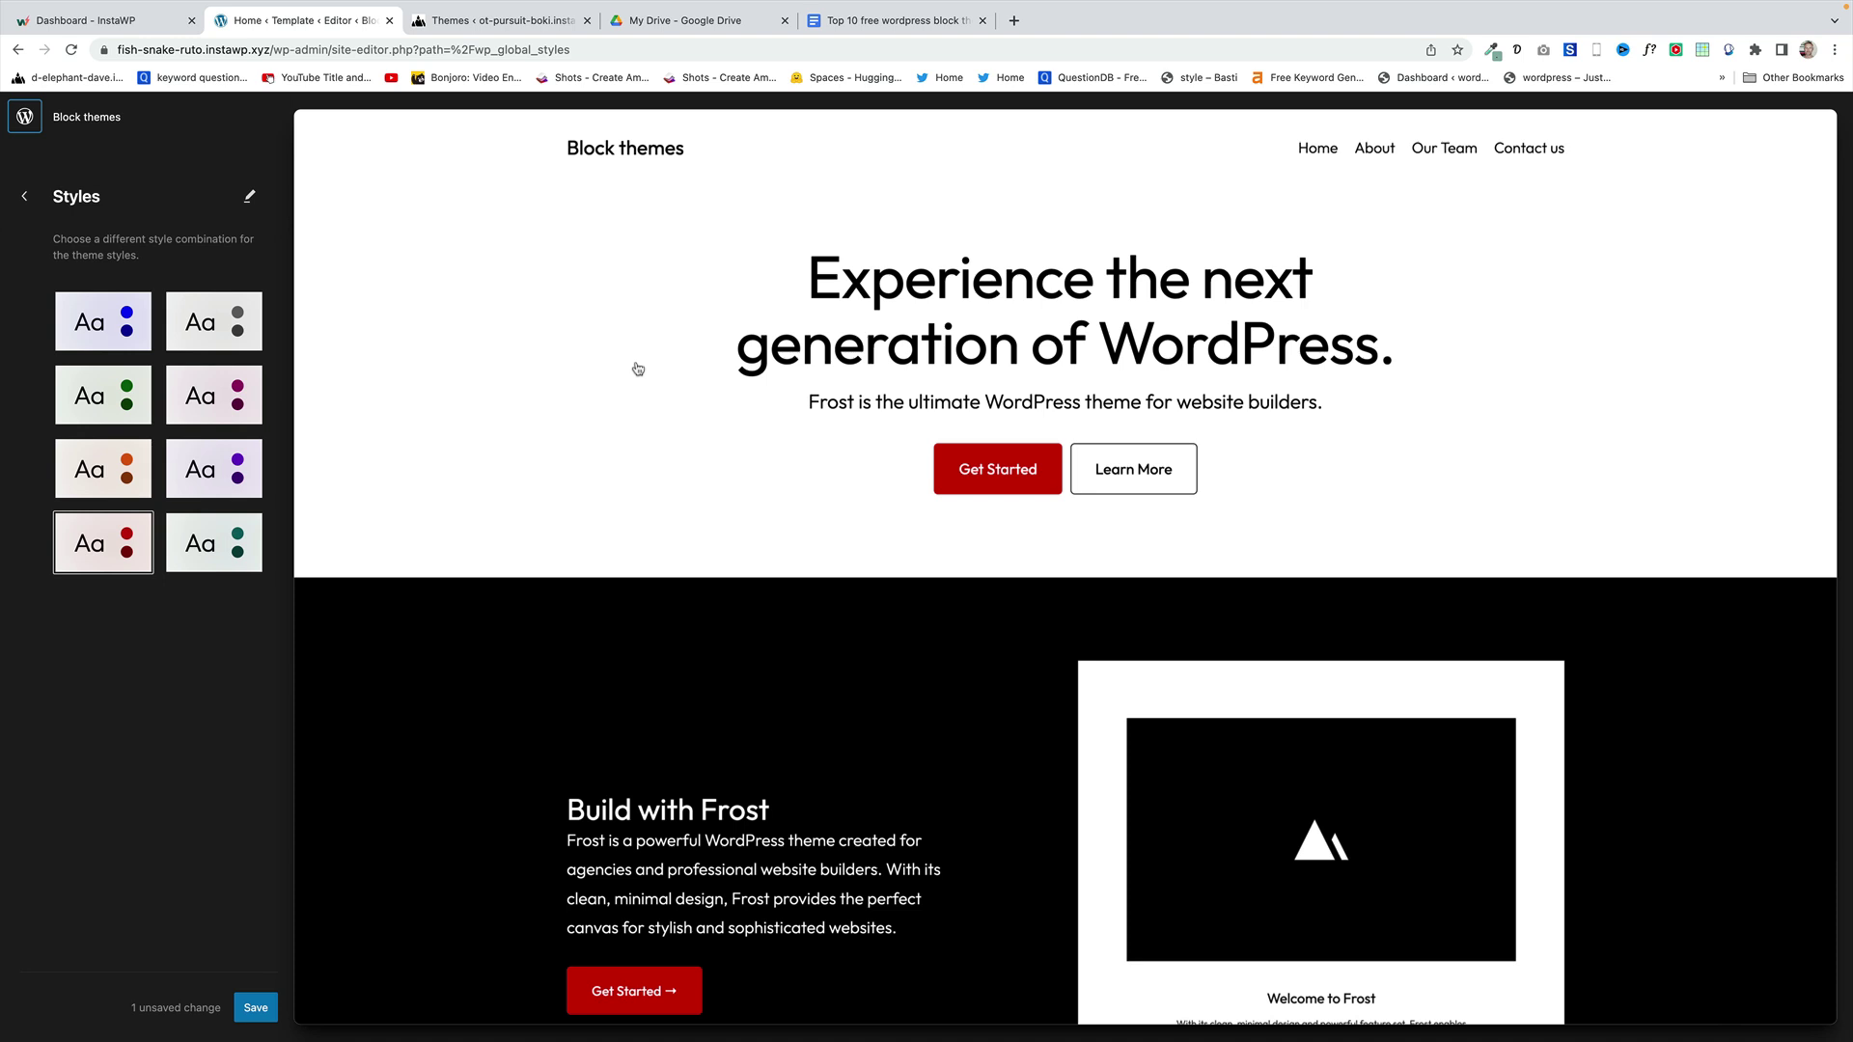
- Apply Frost's Green style variation, then switch to Magenta
click(99, 396)
click(216, 405)
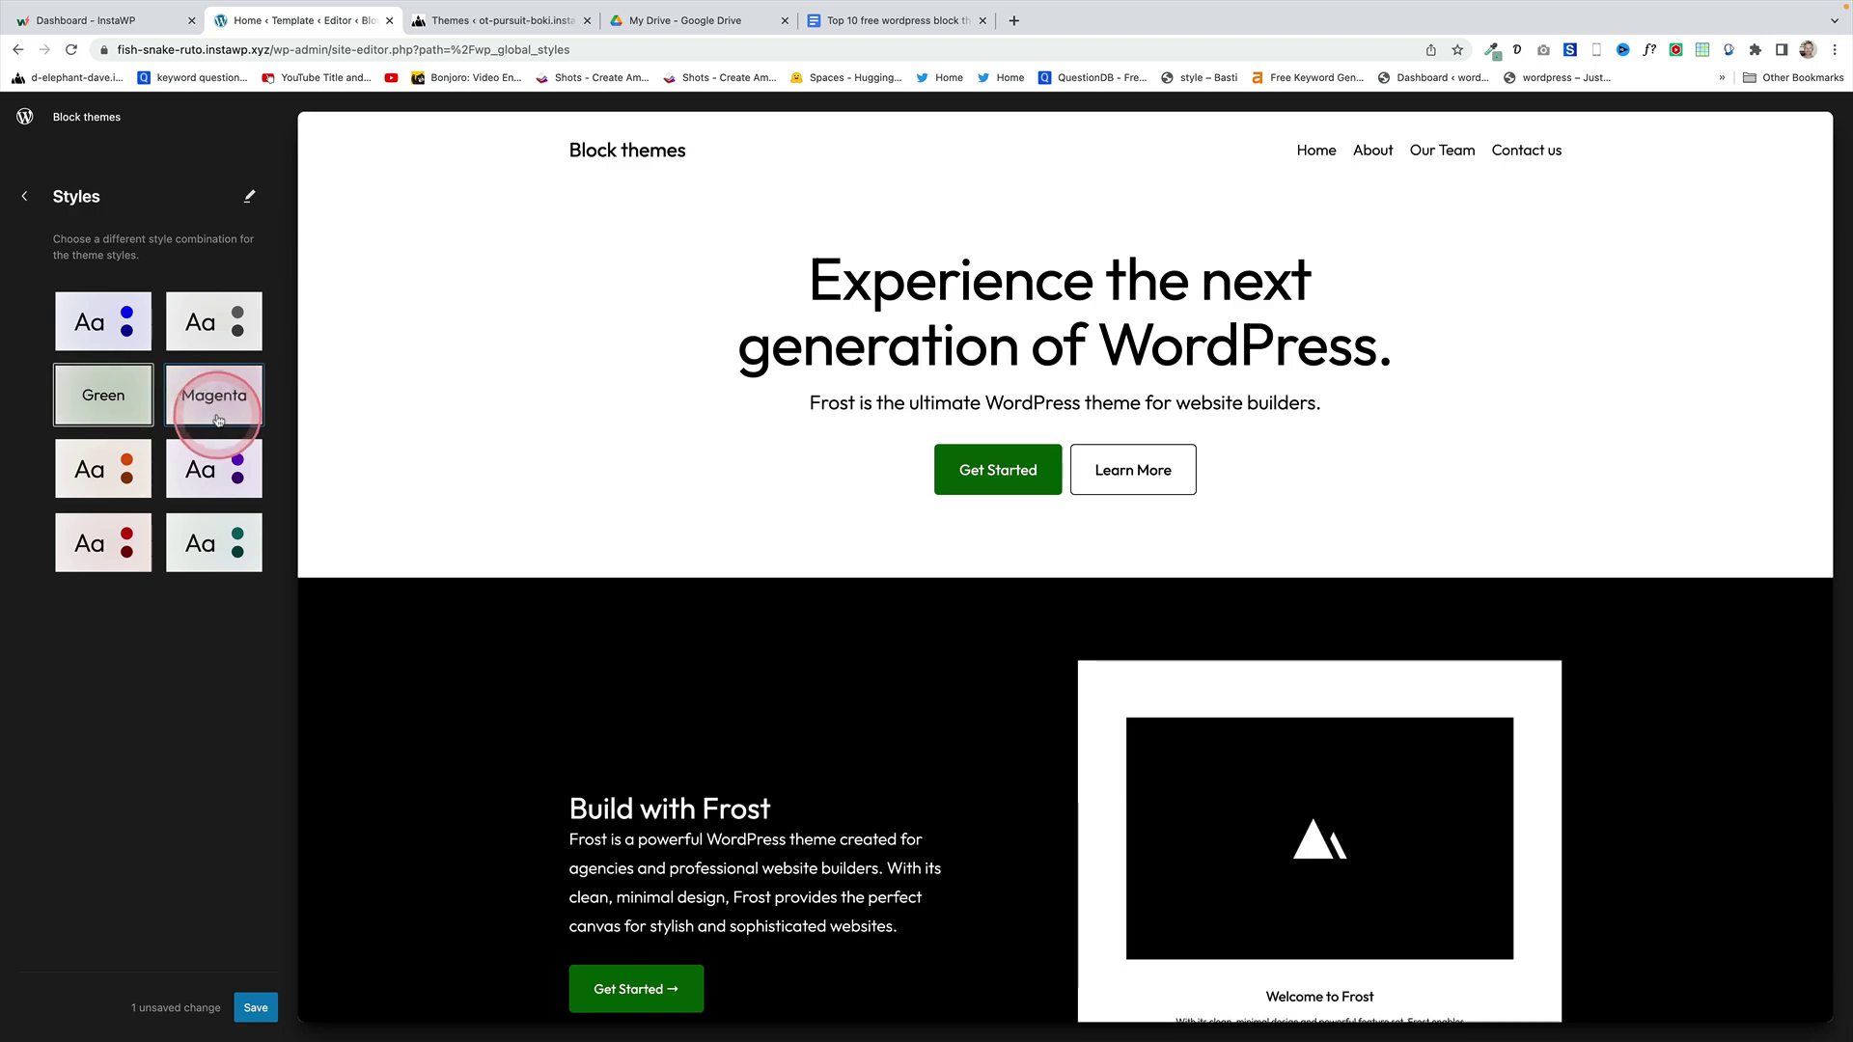
- Apply the Graphite variation, then insert the white Call to Action pattern into the About page
click(215, 322)
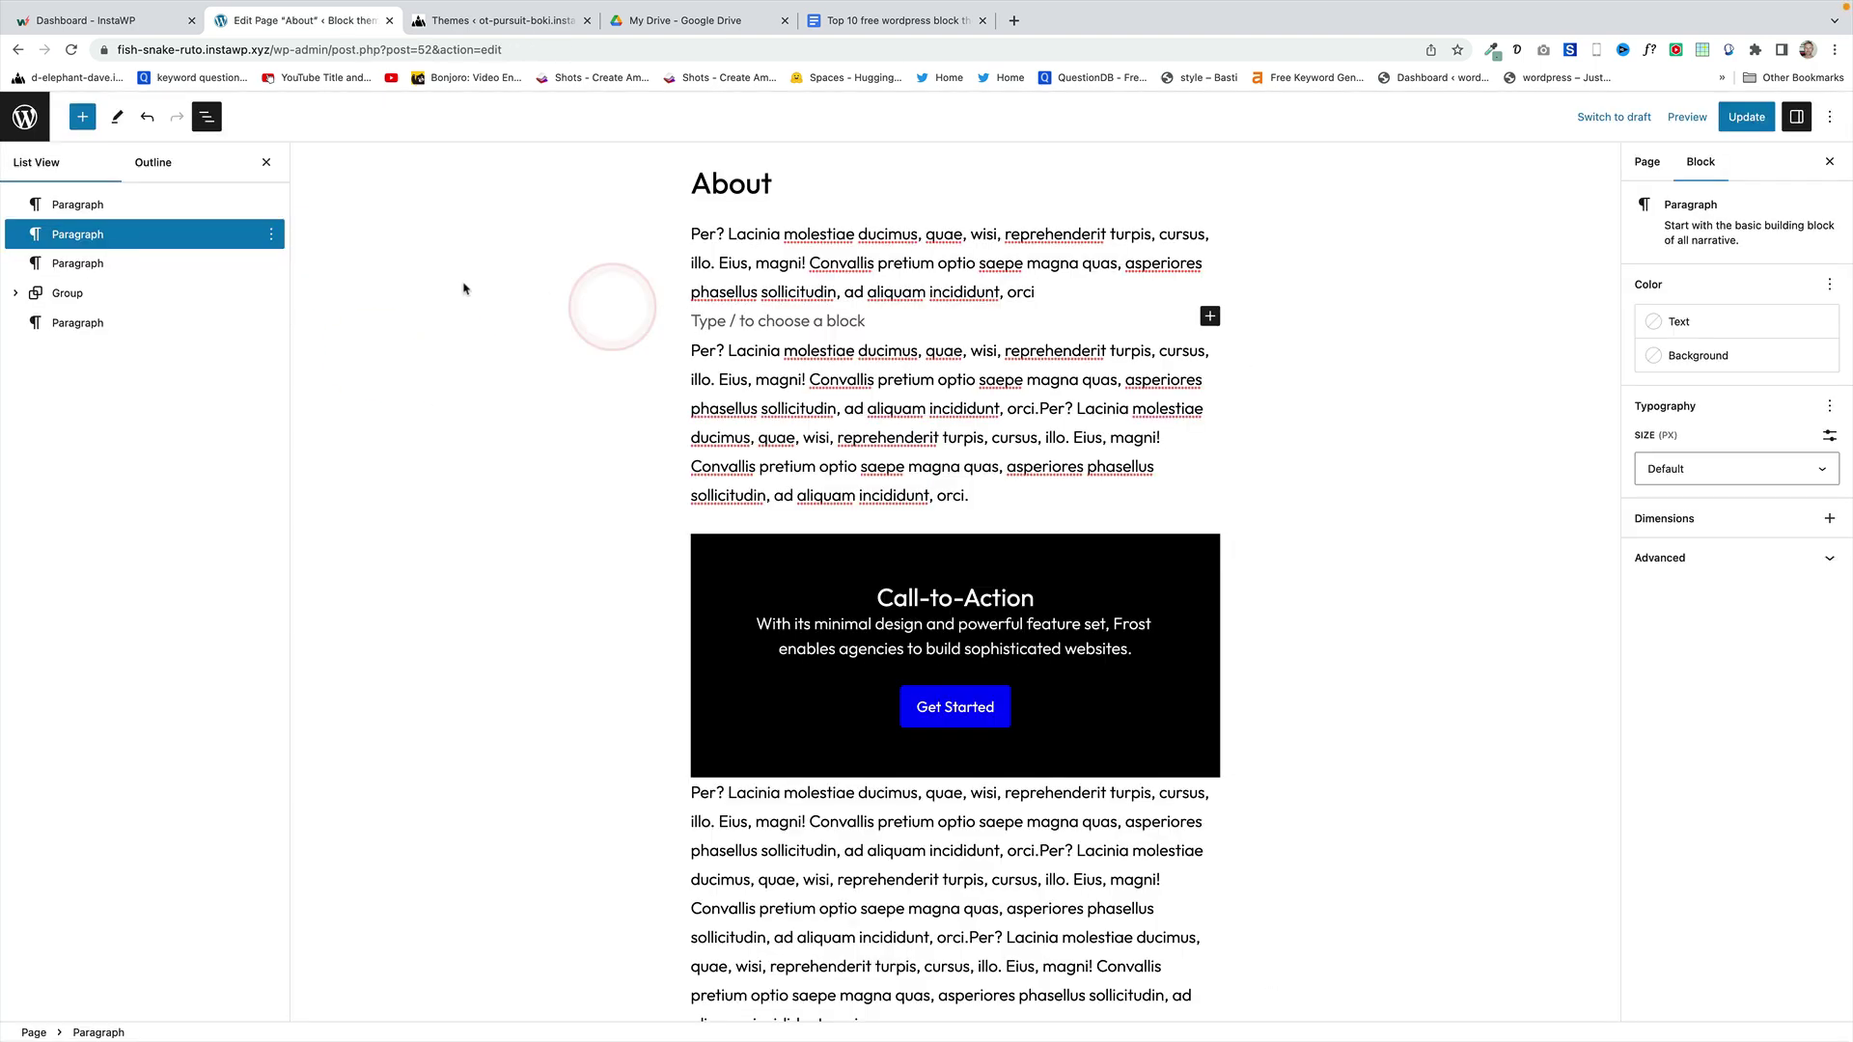
click(82, 117)
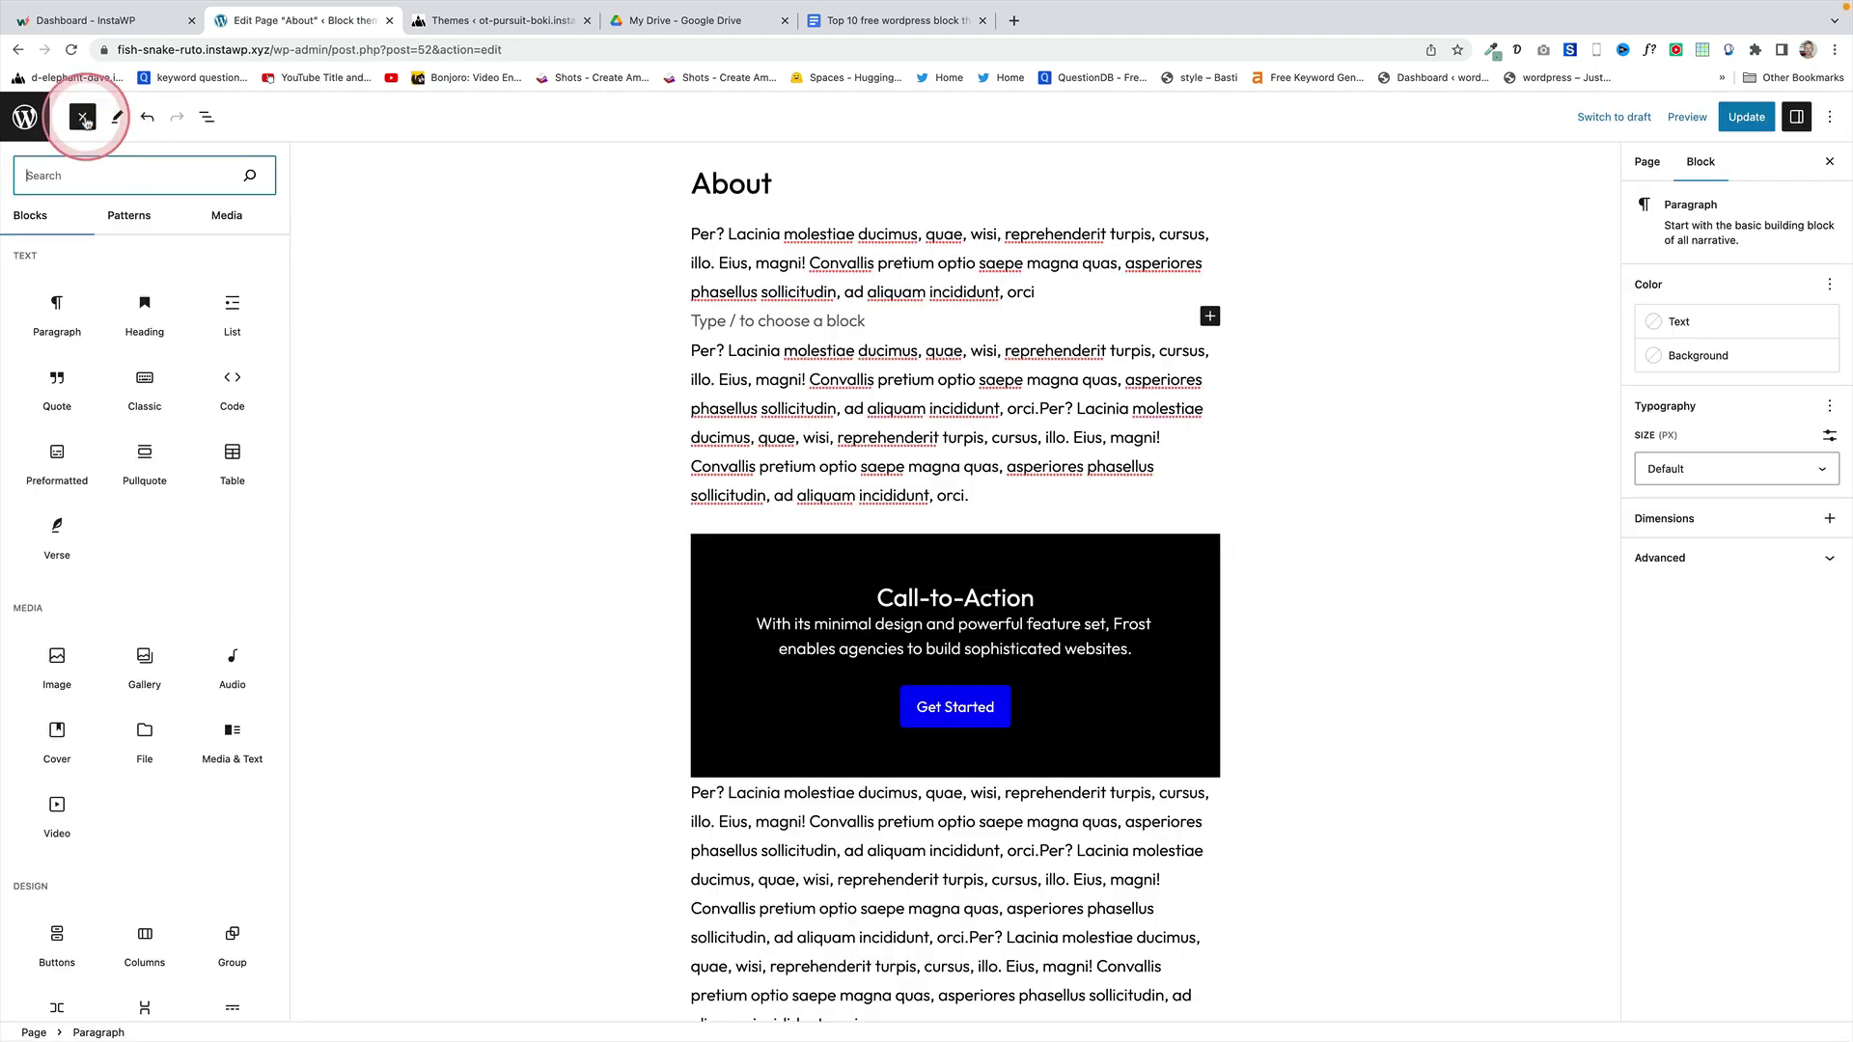
click(114, 221)
click(115, 221)
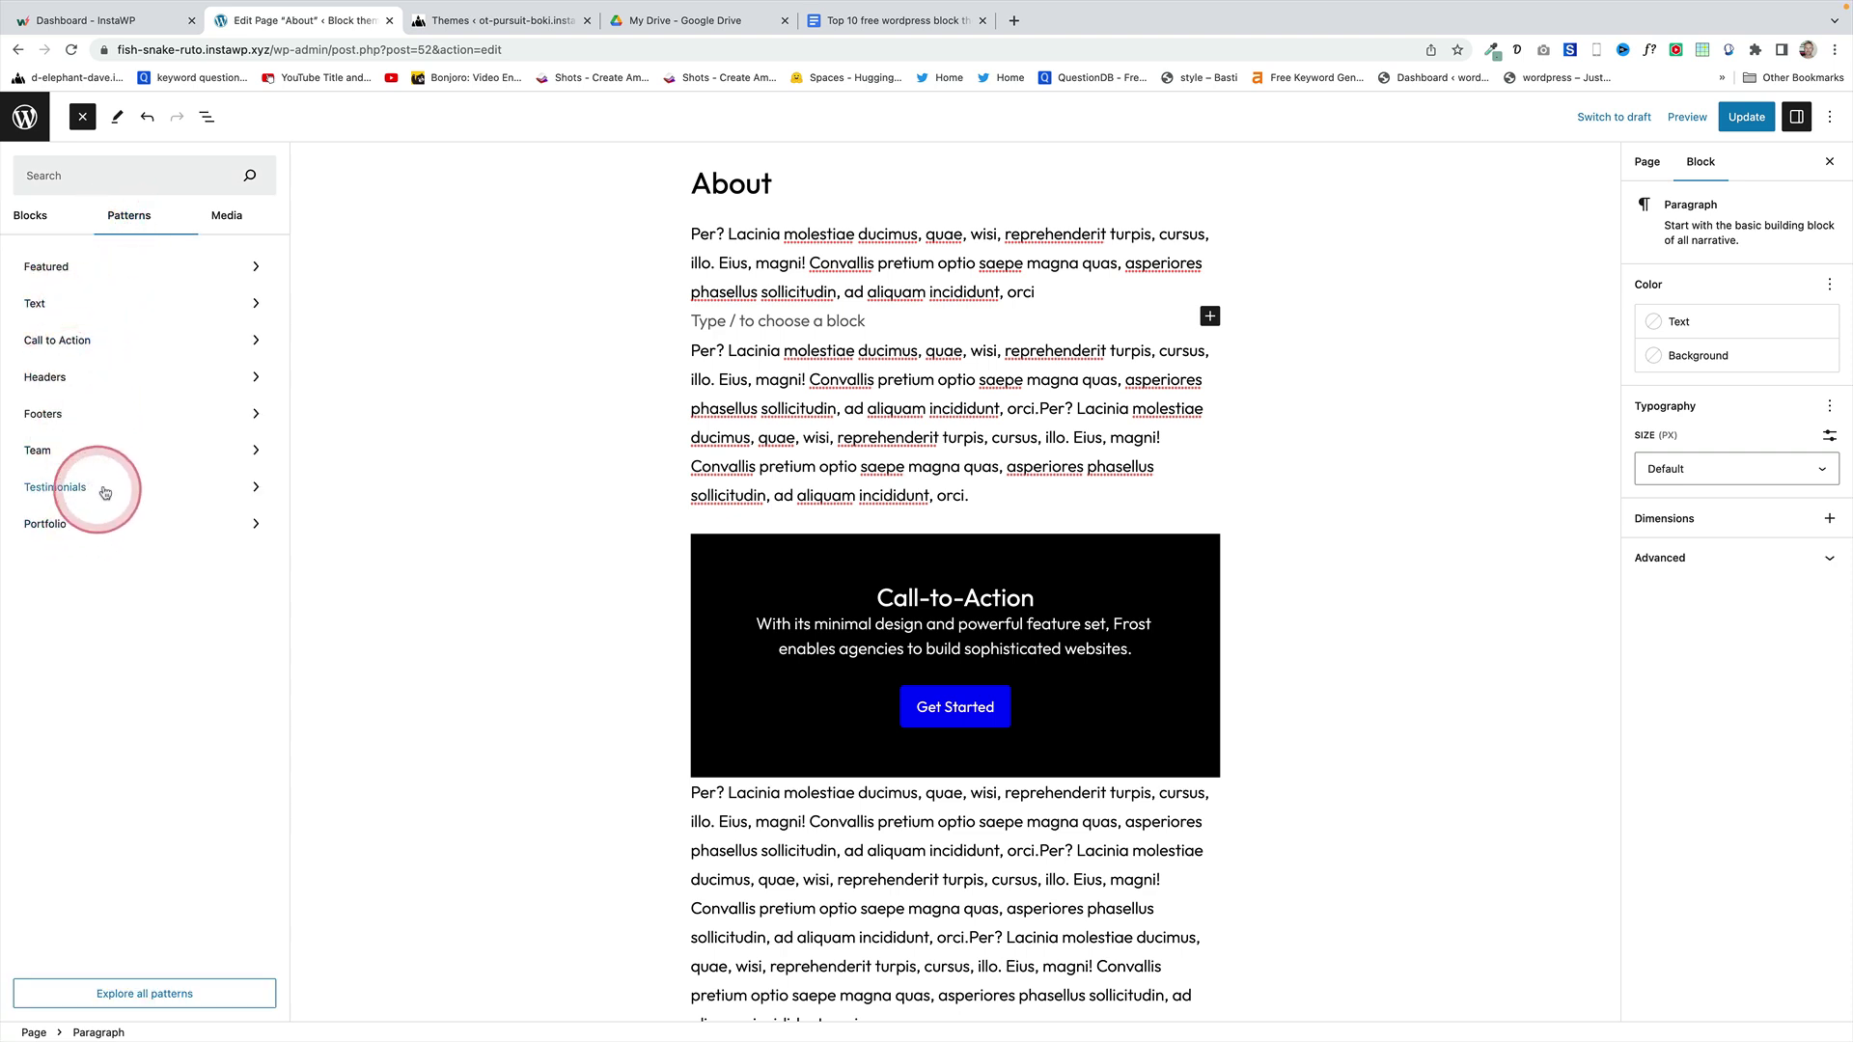
click(128, 351)
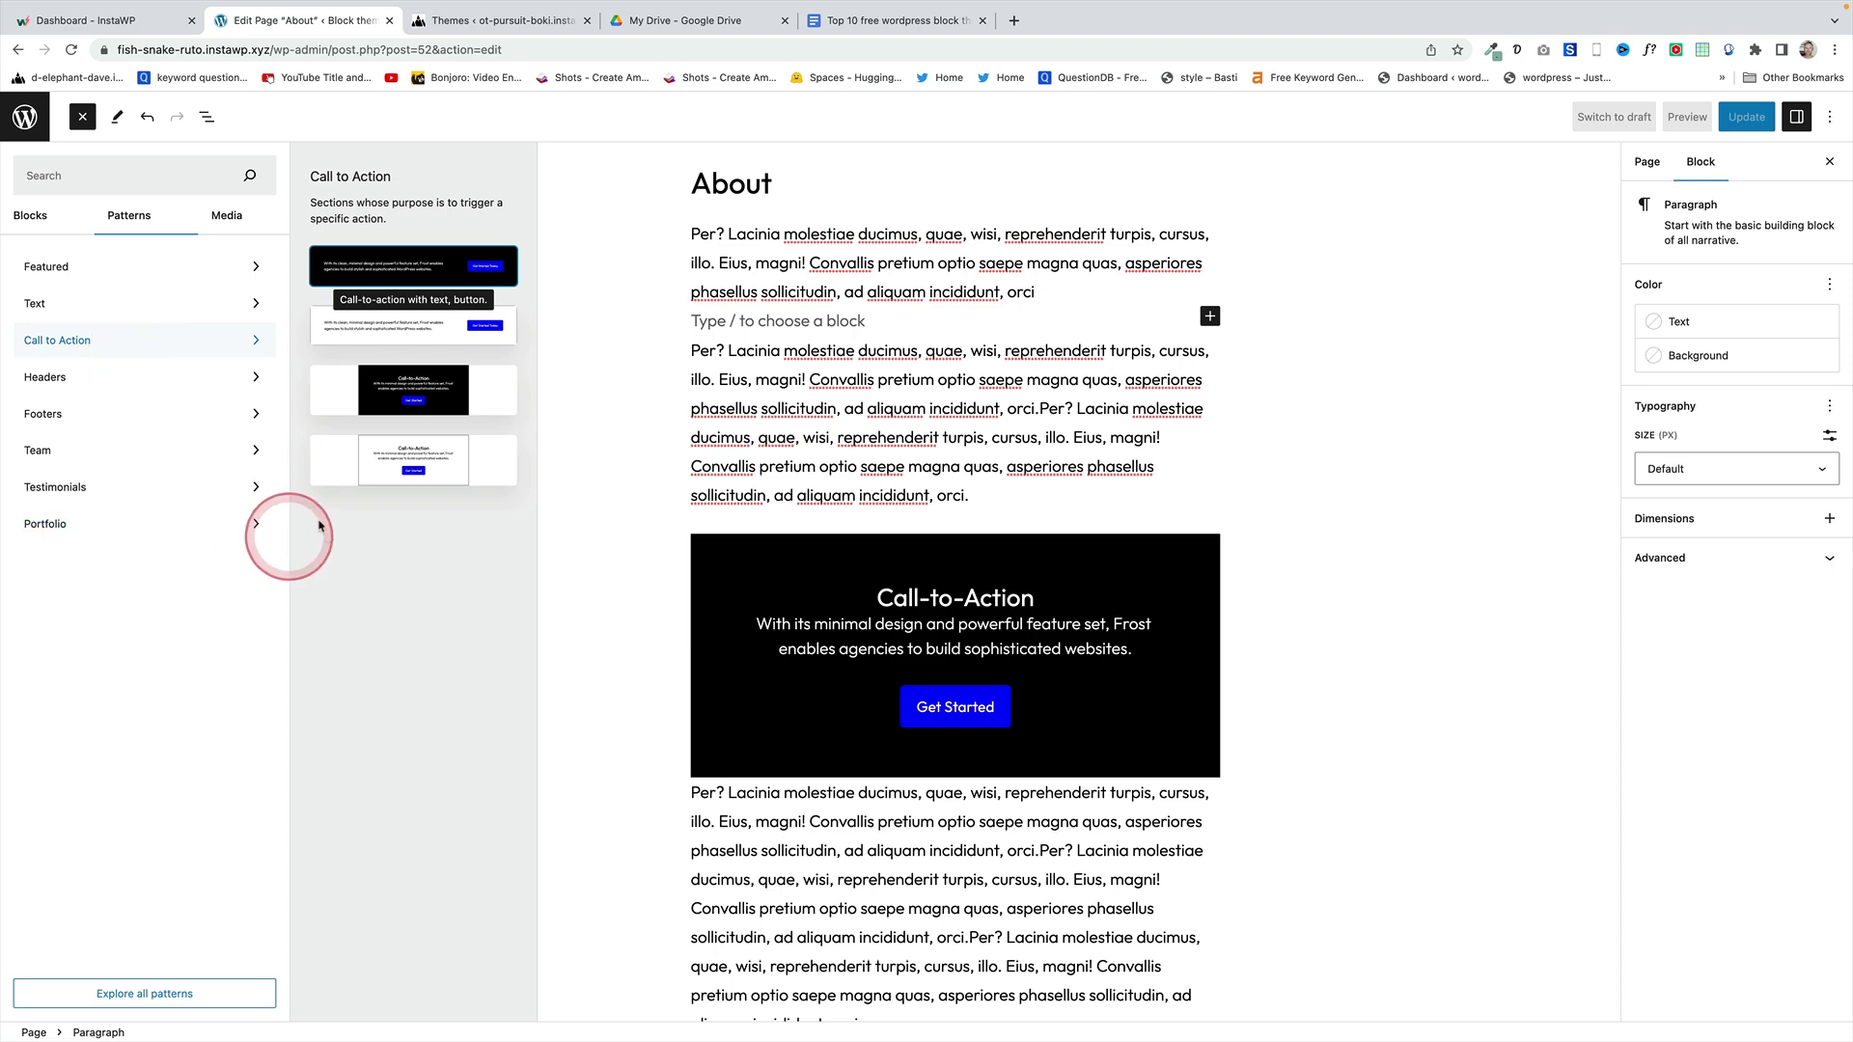
click(432, 473)
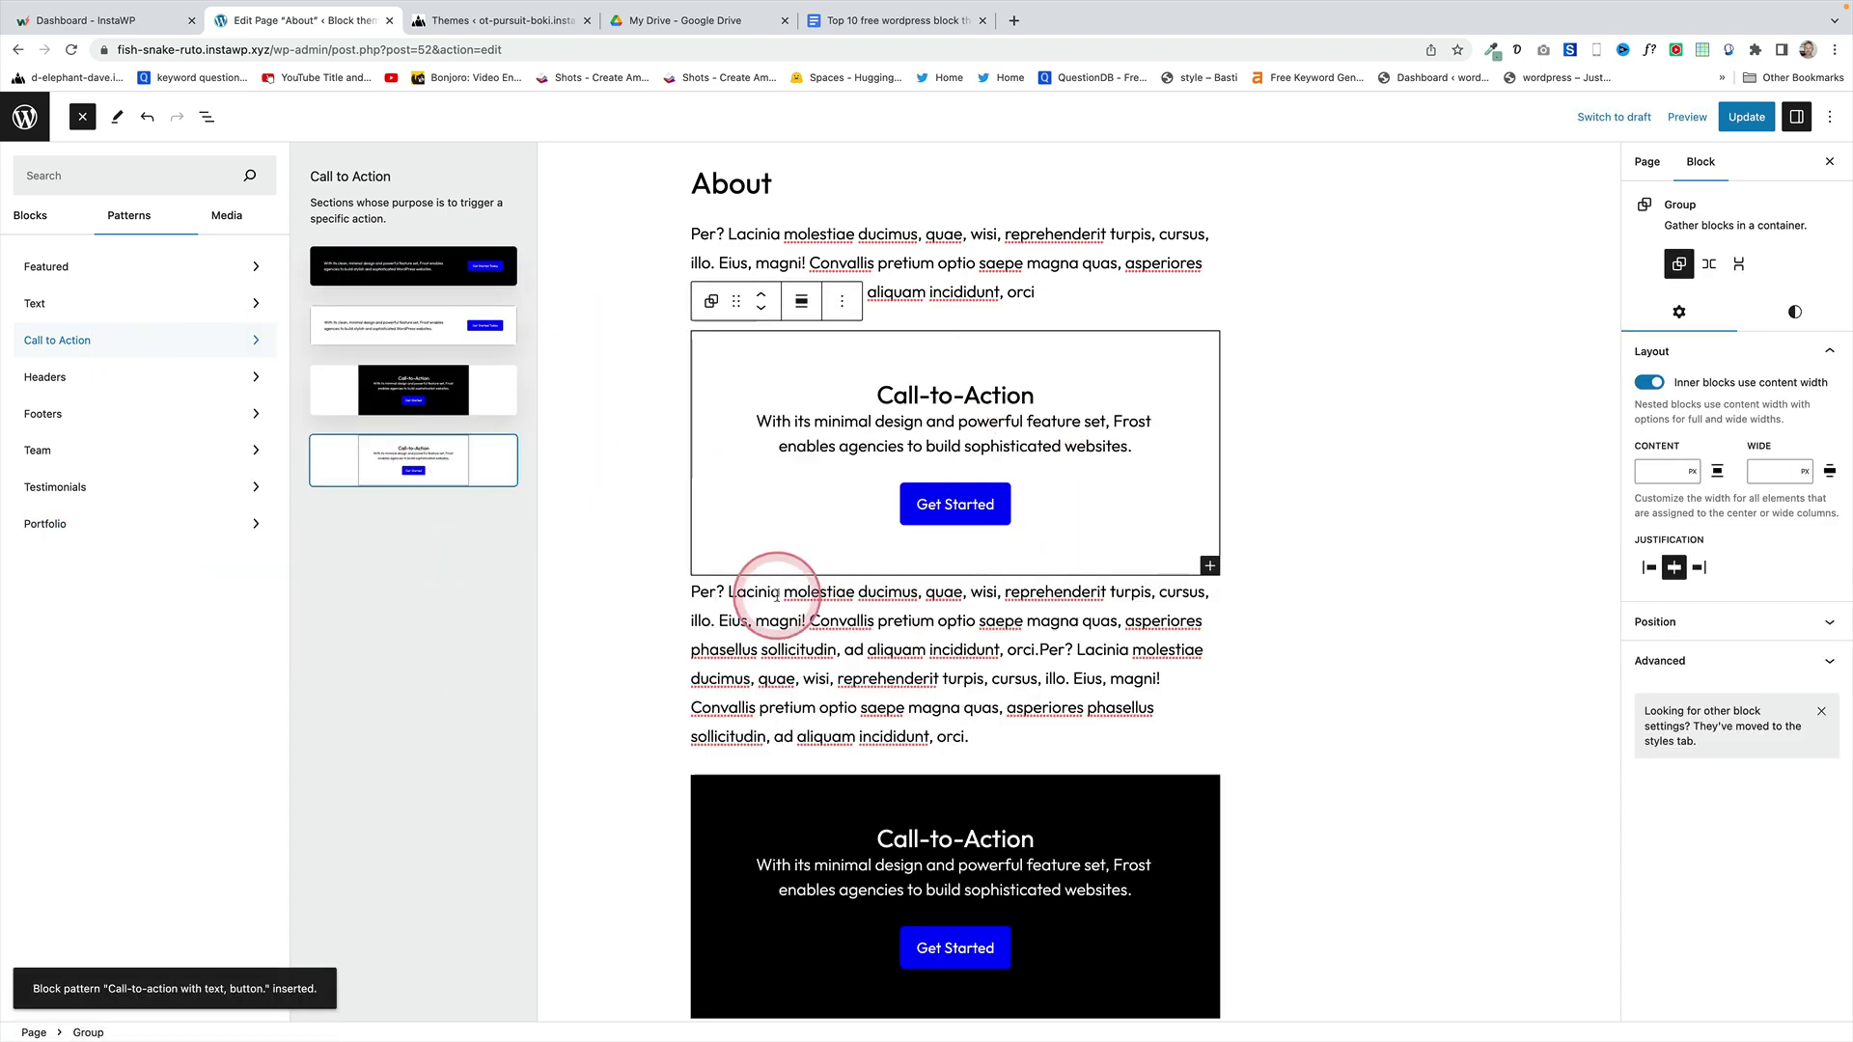
- Insert the 'Testimonials with text' pattern as a three-column testimonials section
click(154, 494)
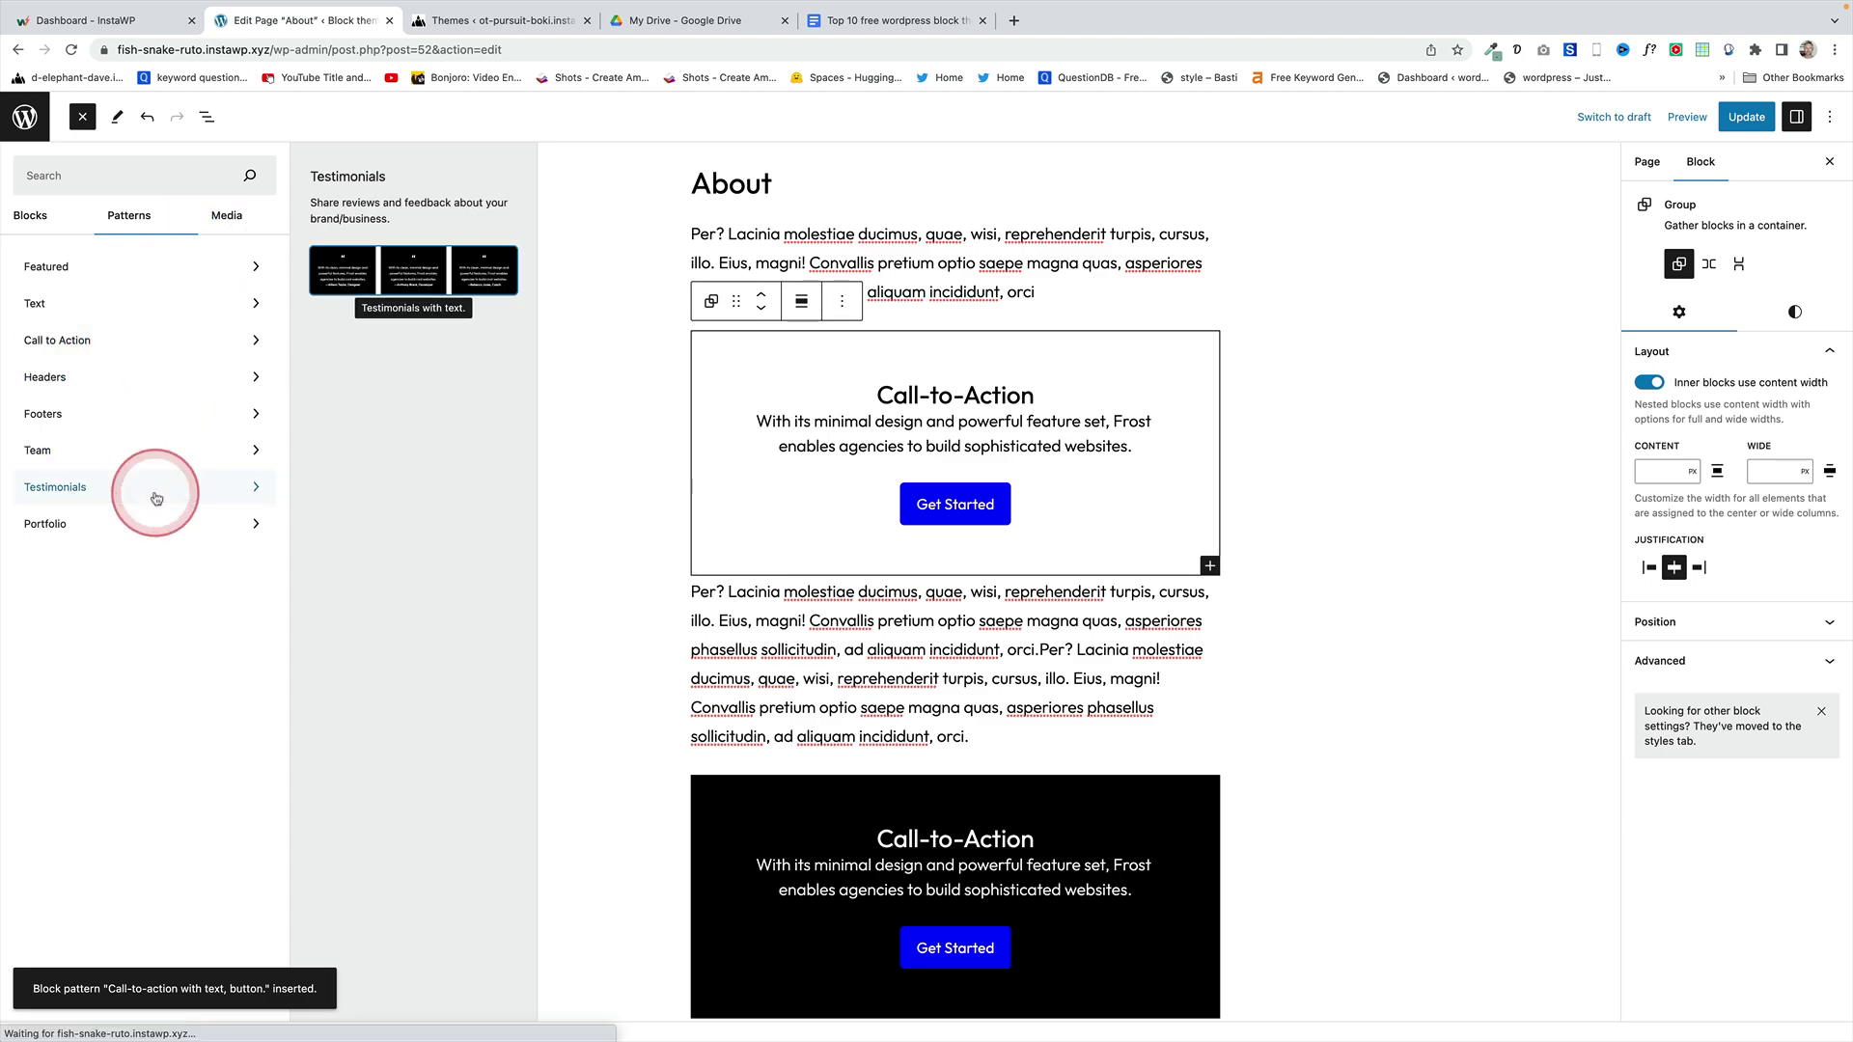
click(427, 480)
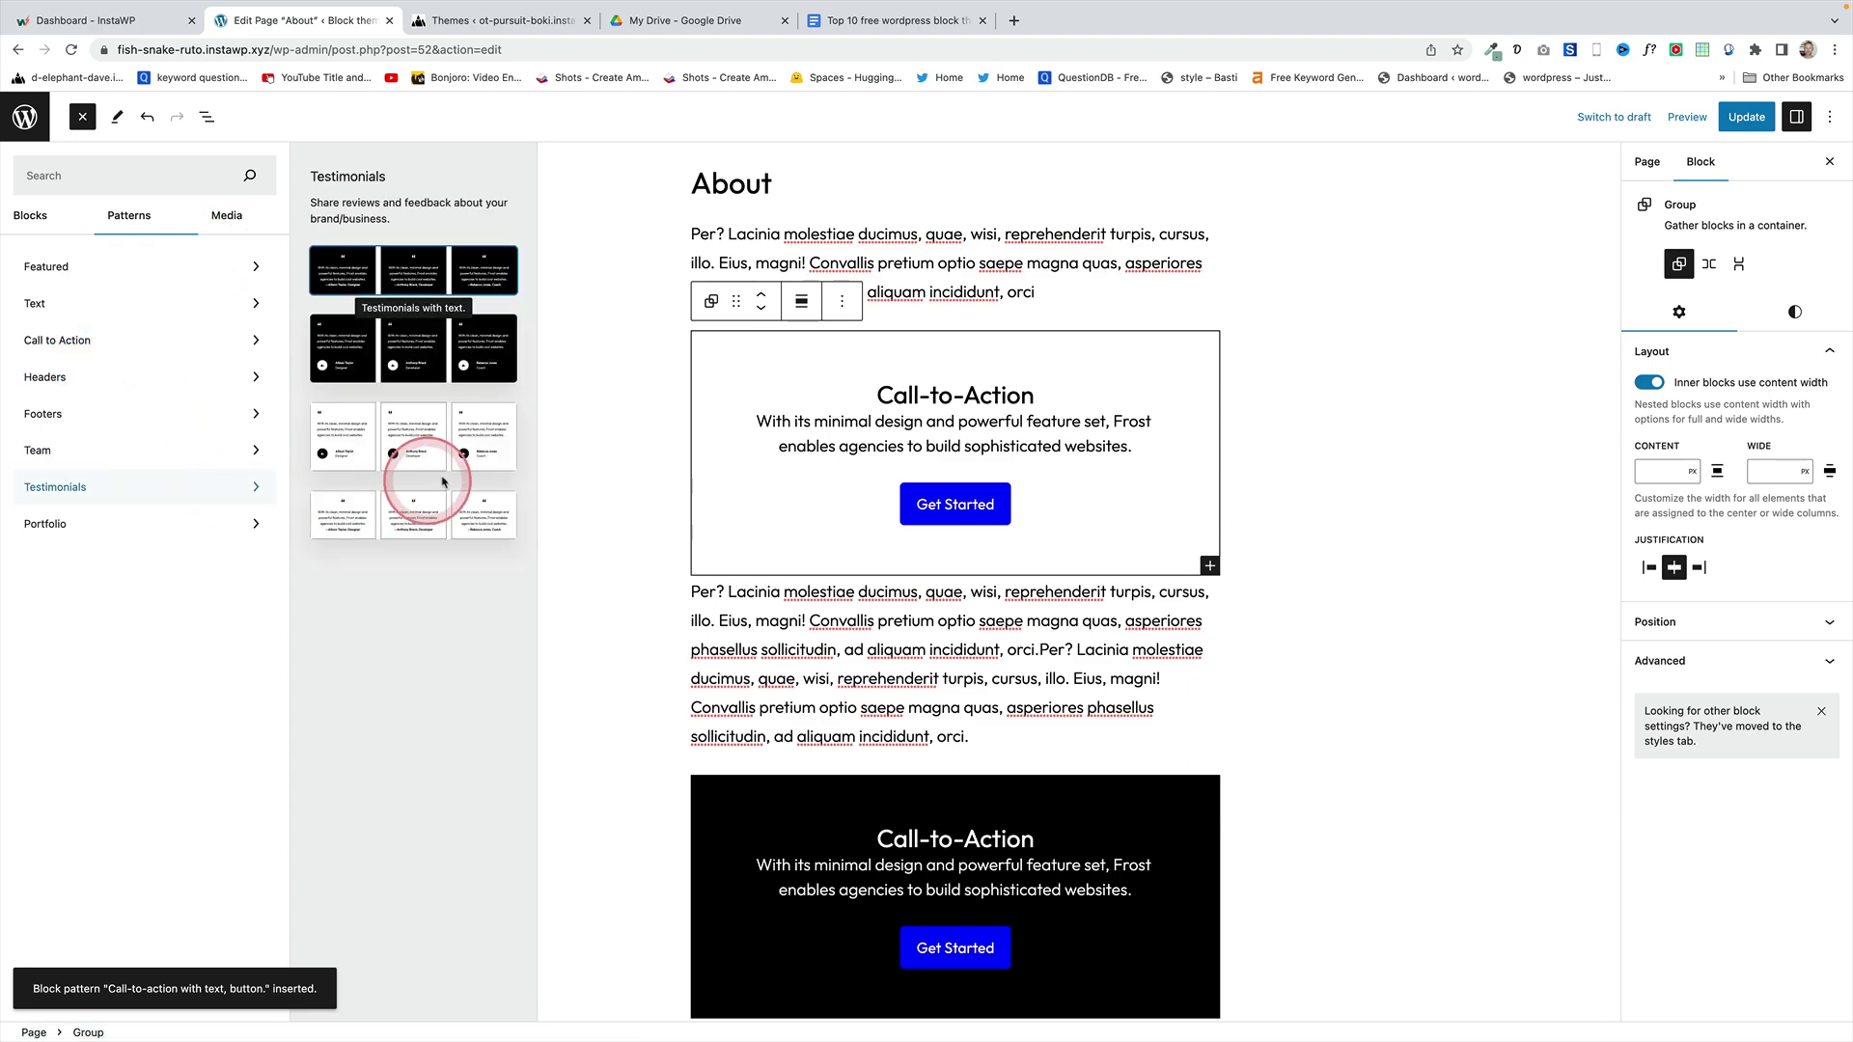
click(347, 512)
mouse_move(555, 540)
mouse_down()
mouse_move(758, 571)
mouse_move(801, 608)
mouse_up()
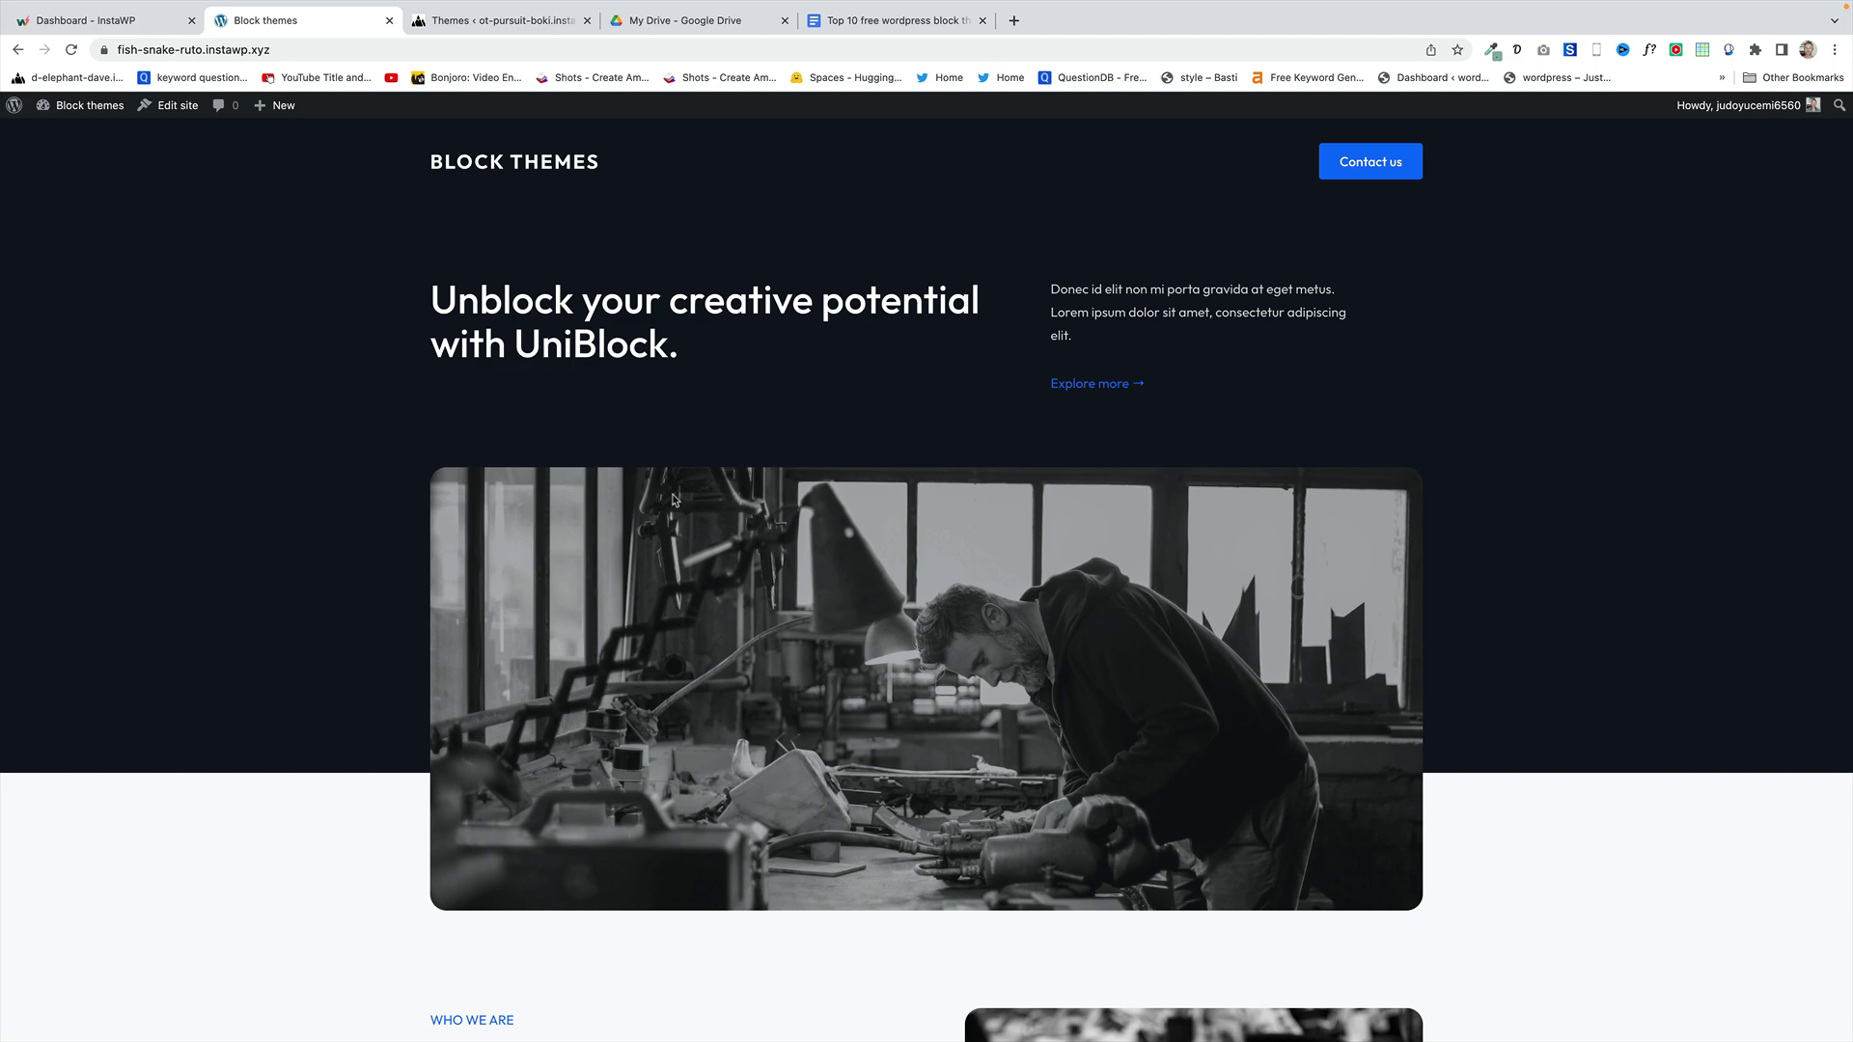
- Scroll the front page down, then back up to the numbered Process steps and blue stats
scroll(619, 704, down, 3)
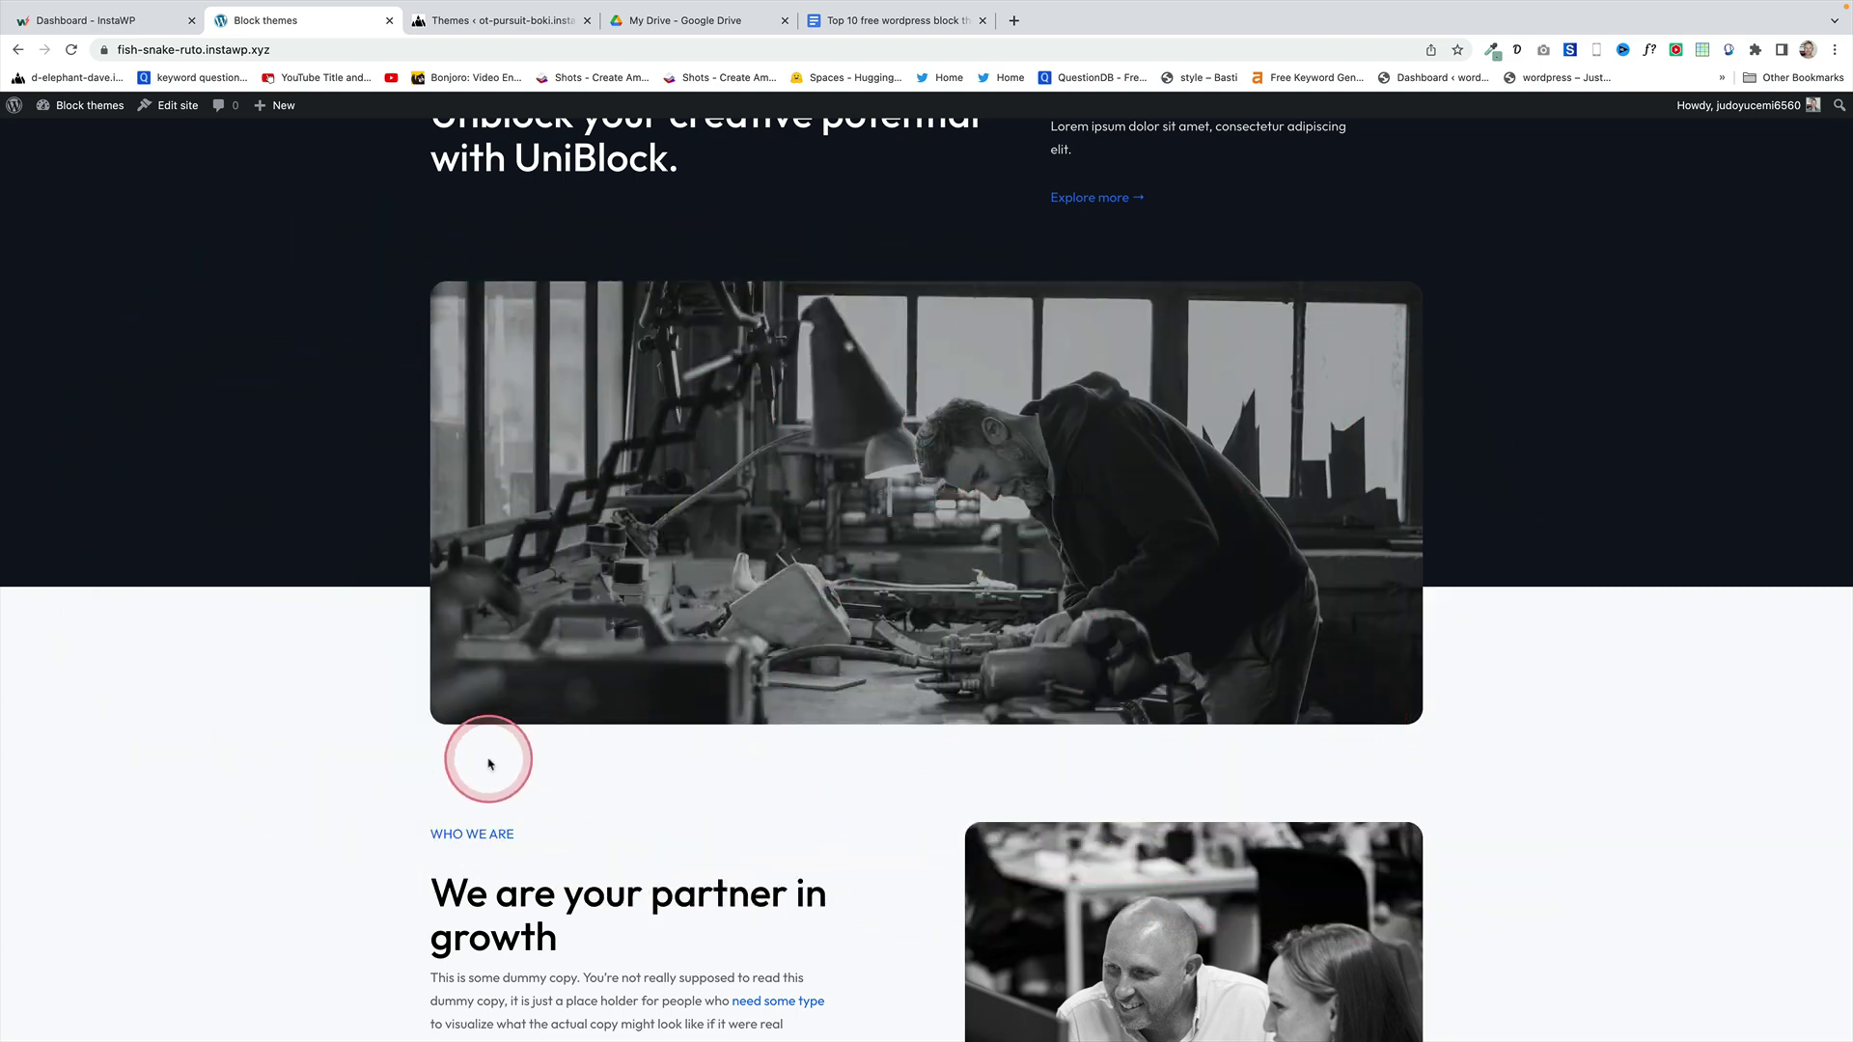
scroll(488, 764, down, 7)
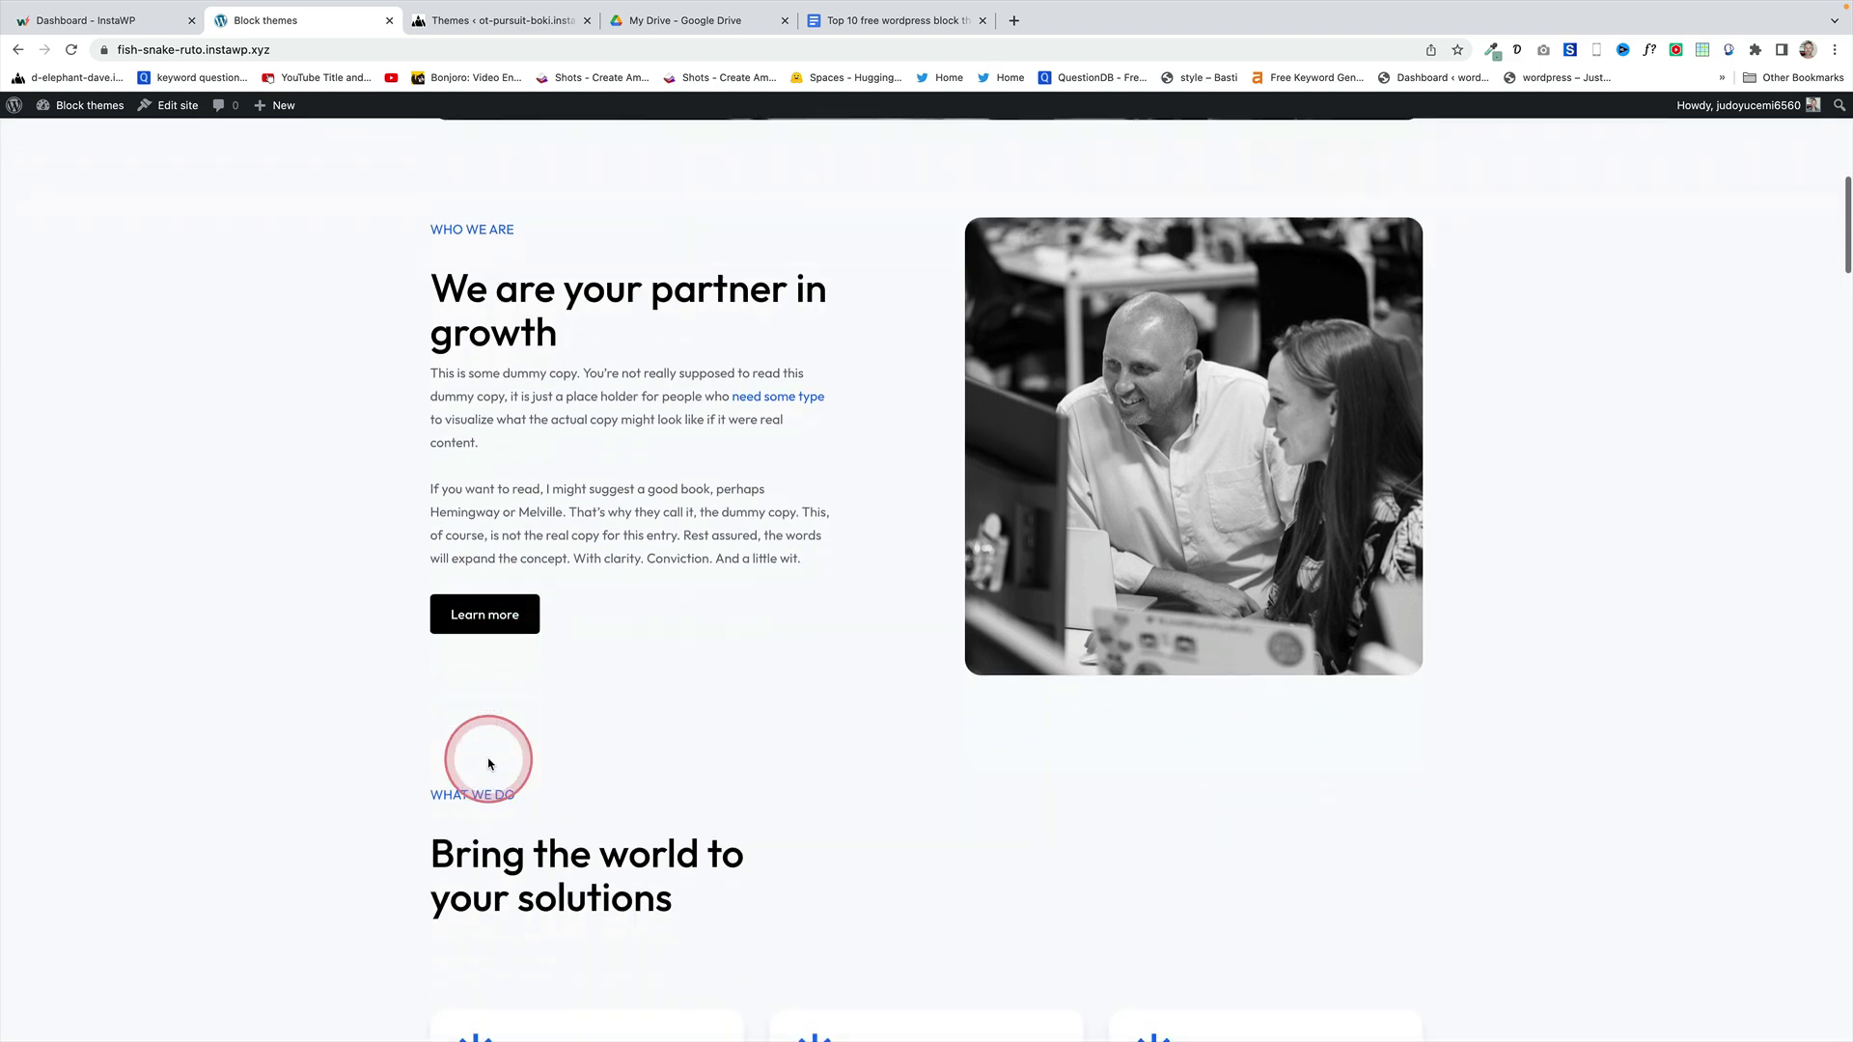
scroll(488, 763, down, 12)
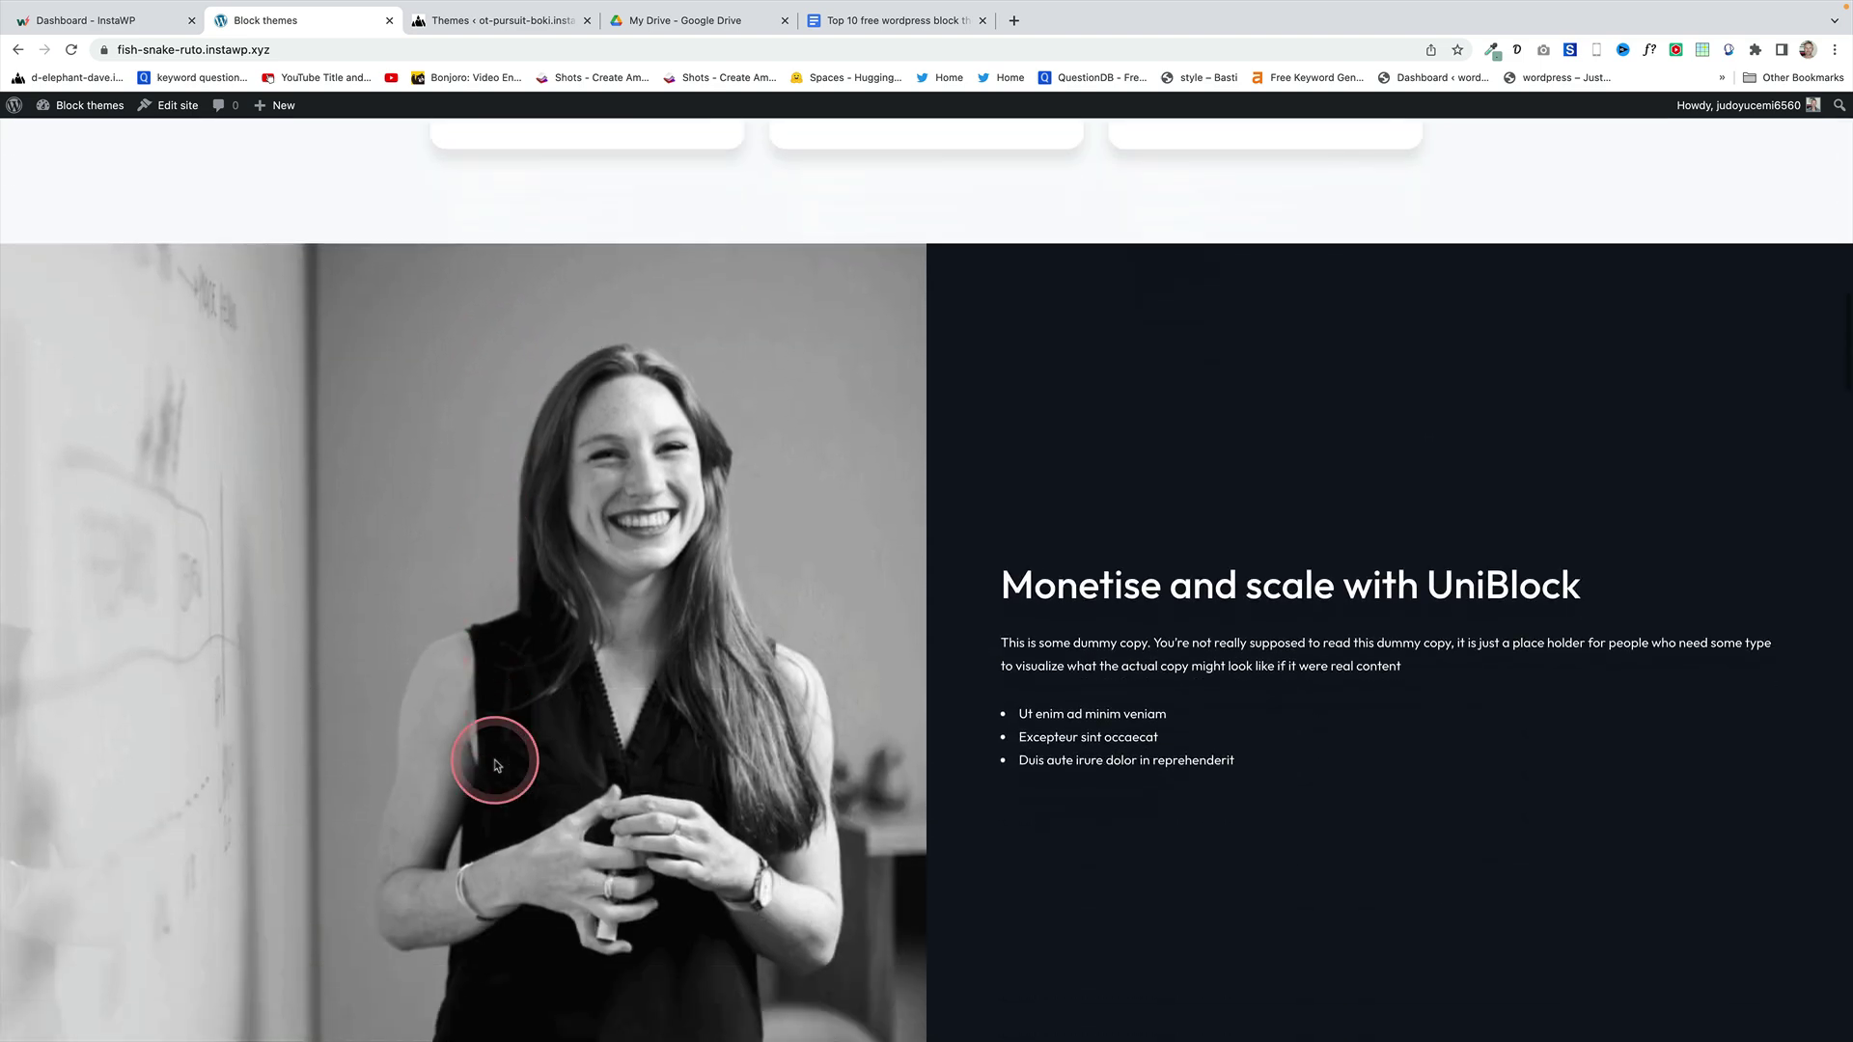
scroll(494, 765, down, 10)
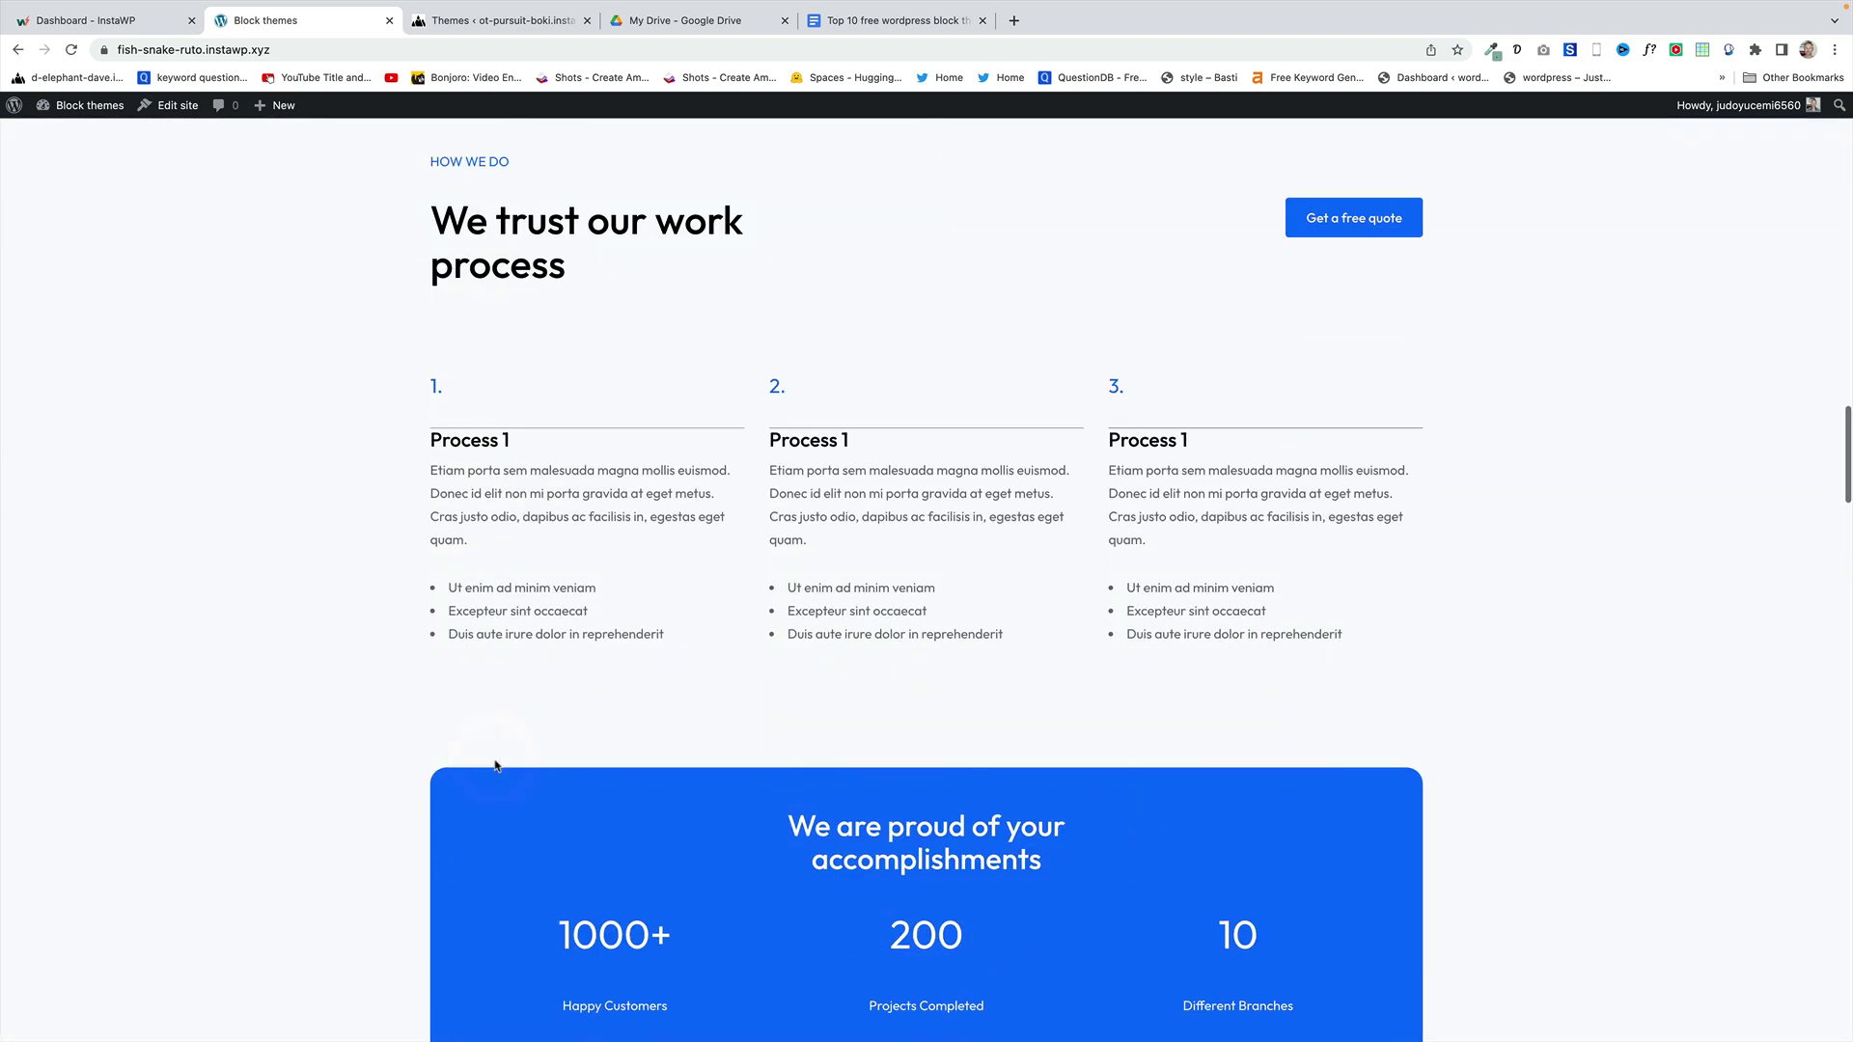
scroll(494, 765, down, 16)
scroll(512, 619, up, 1)
scroll(511, 619, up, 11)
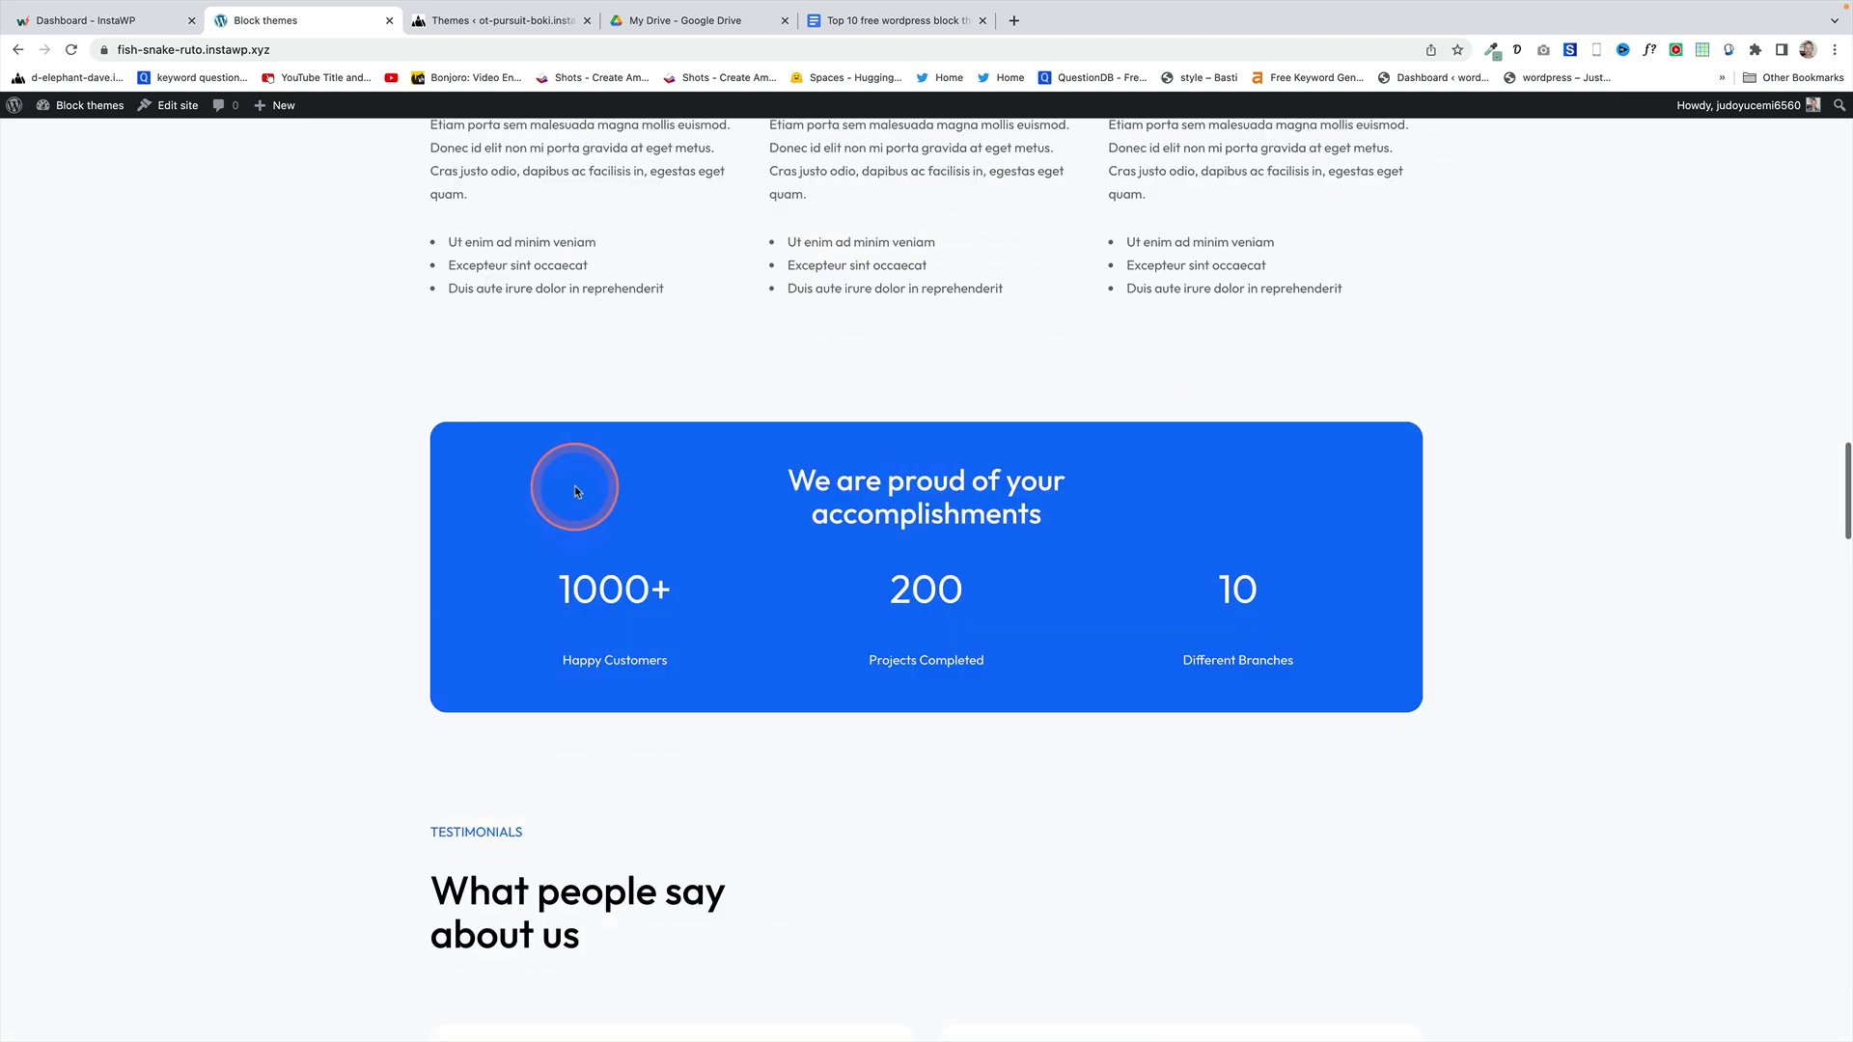
scroll(576, 490, up, 1)
- Give the front page's top hero Group the dark theme gradient background
click(174, 105)
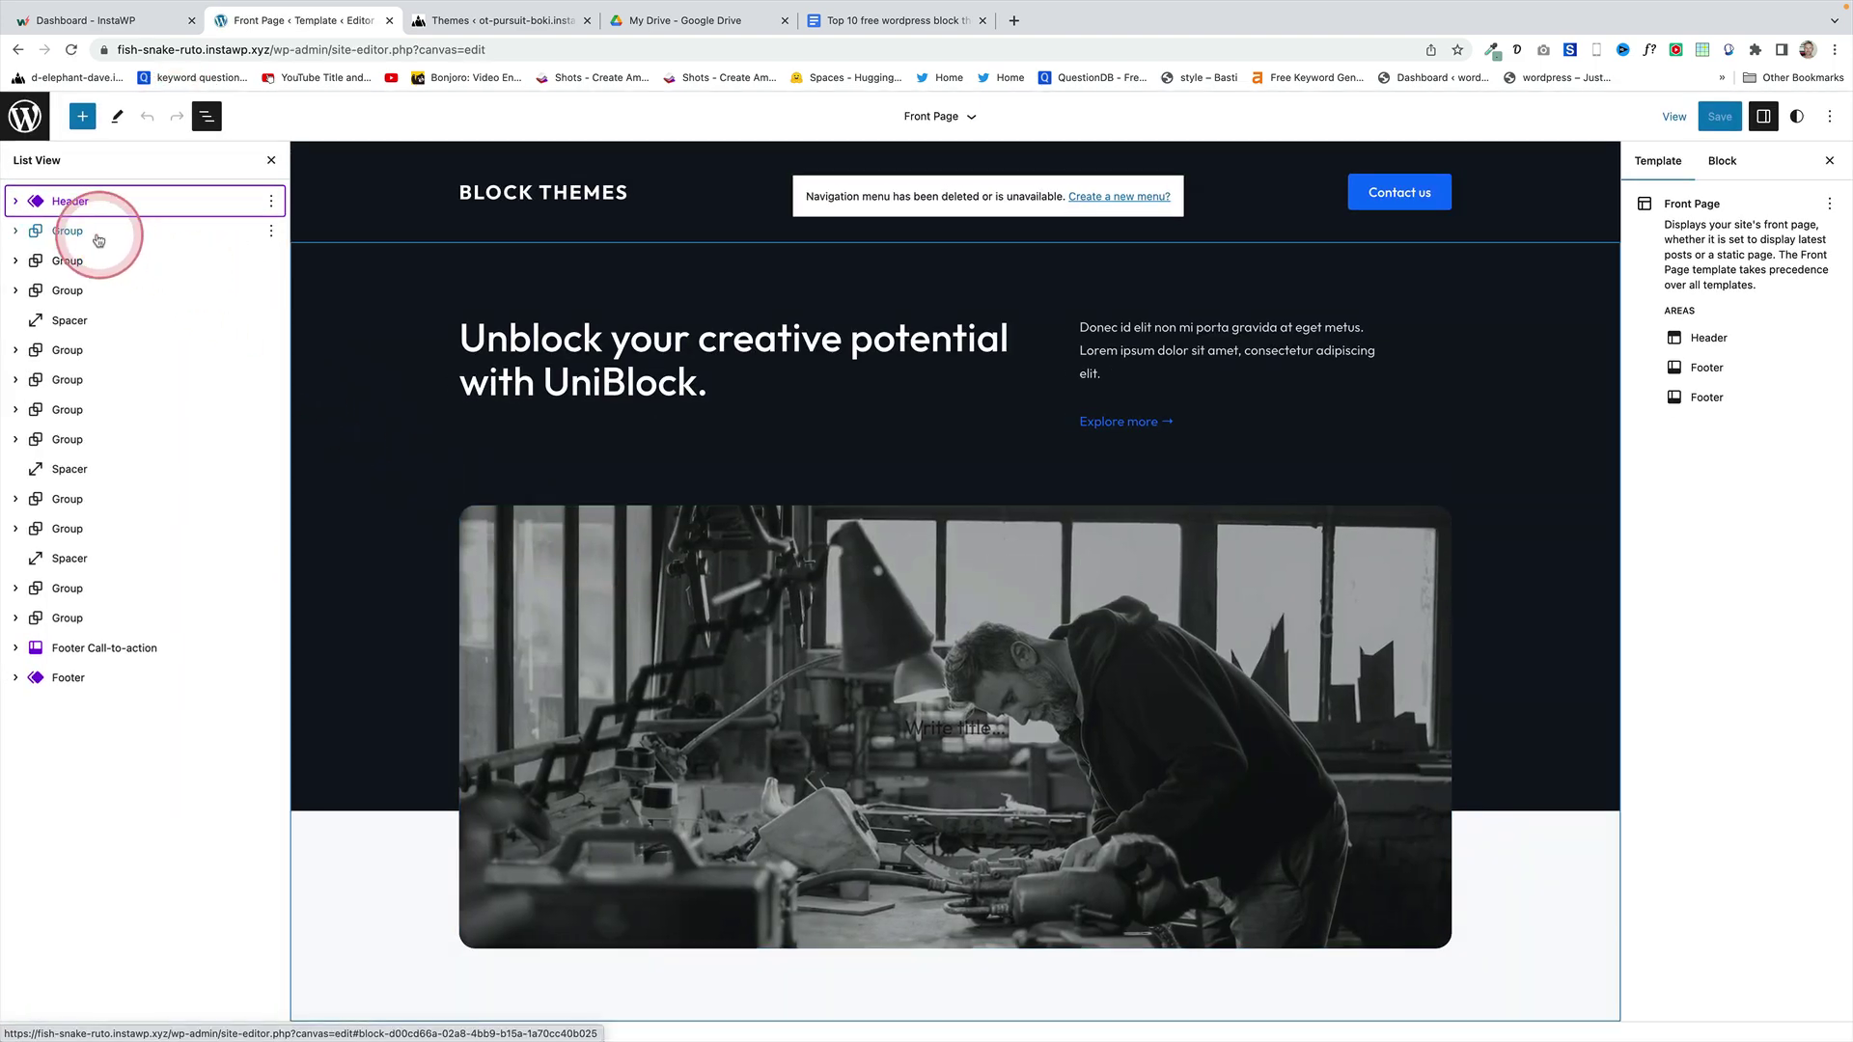
click(99, 236)
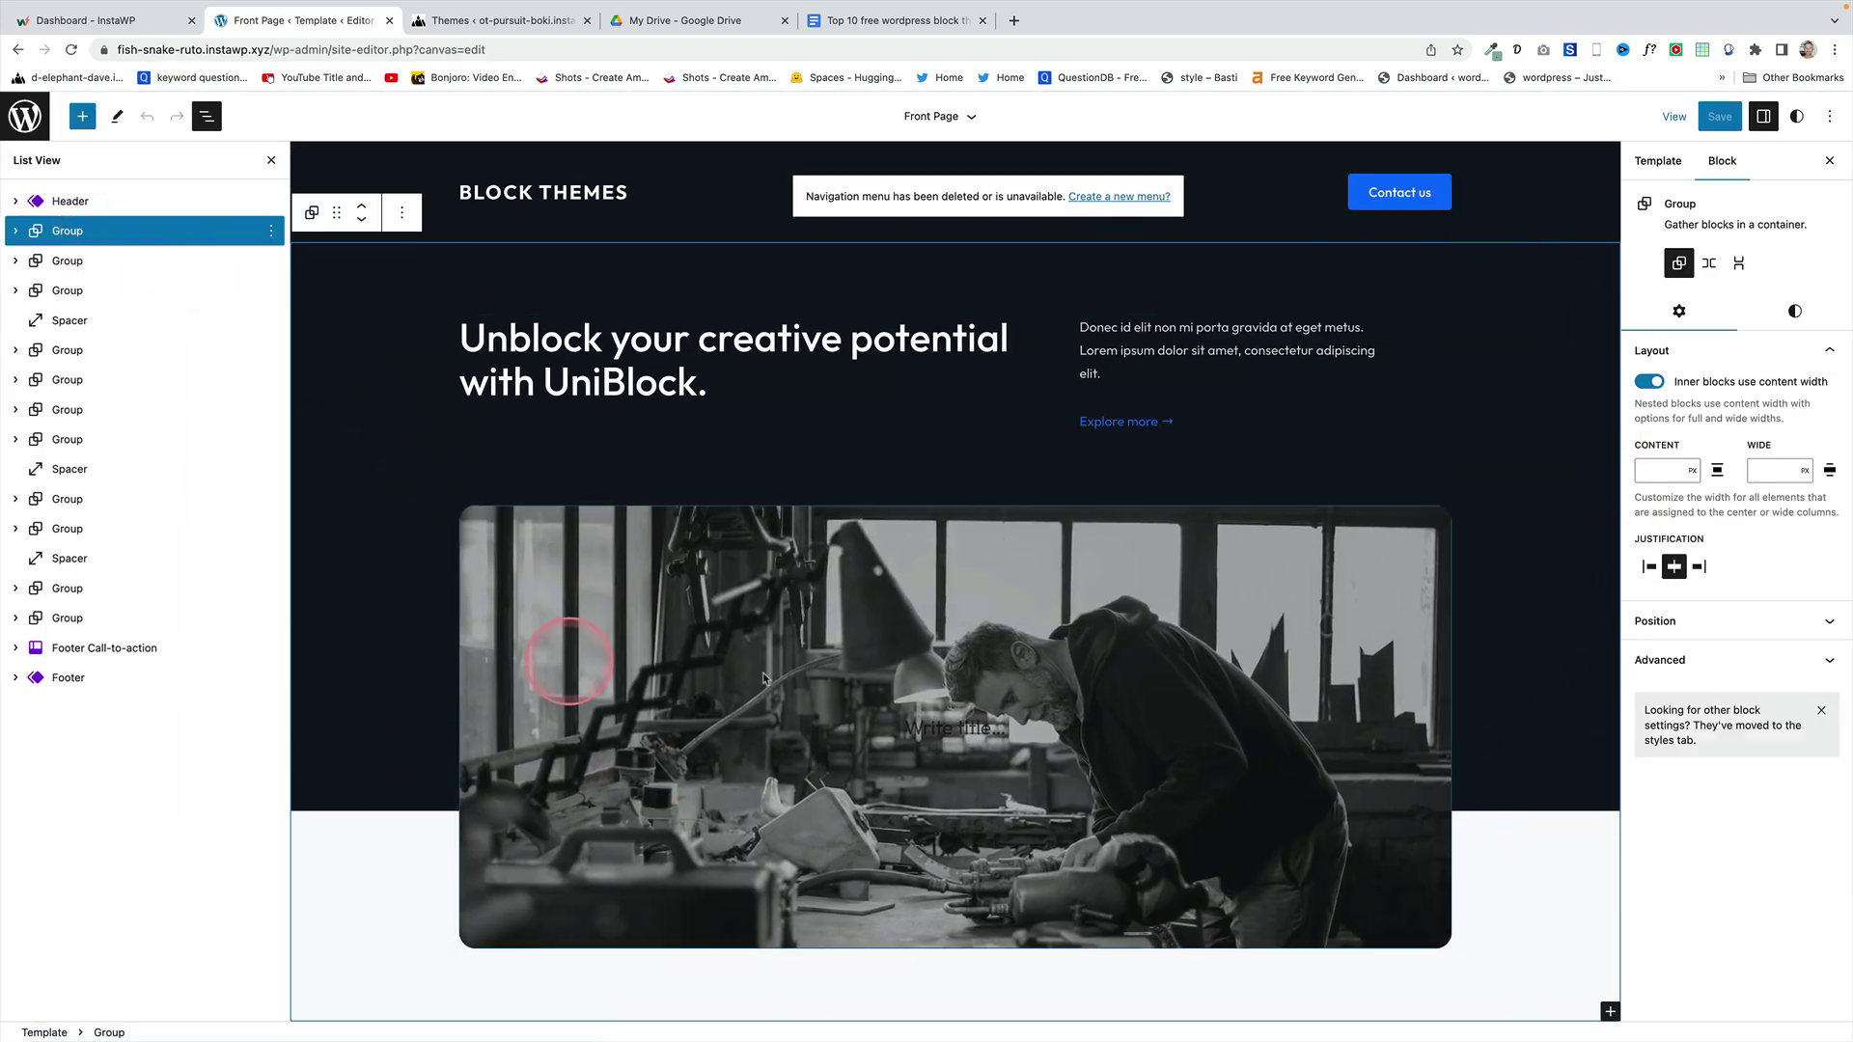
click(1794, 311)
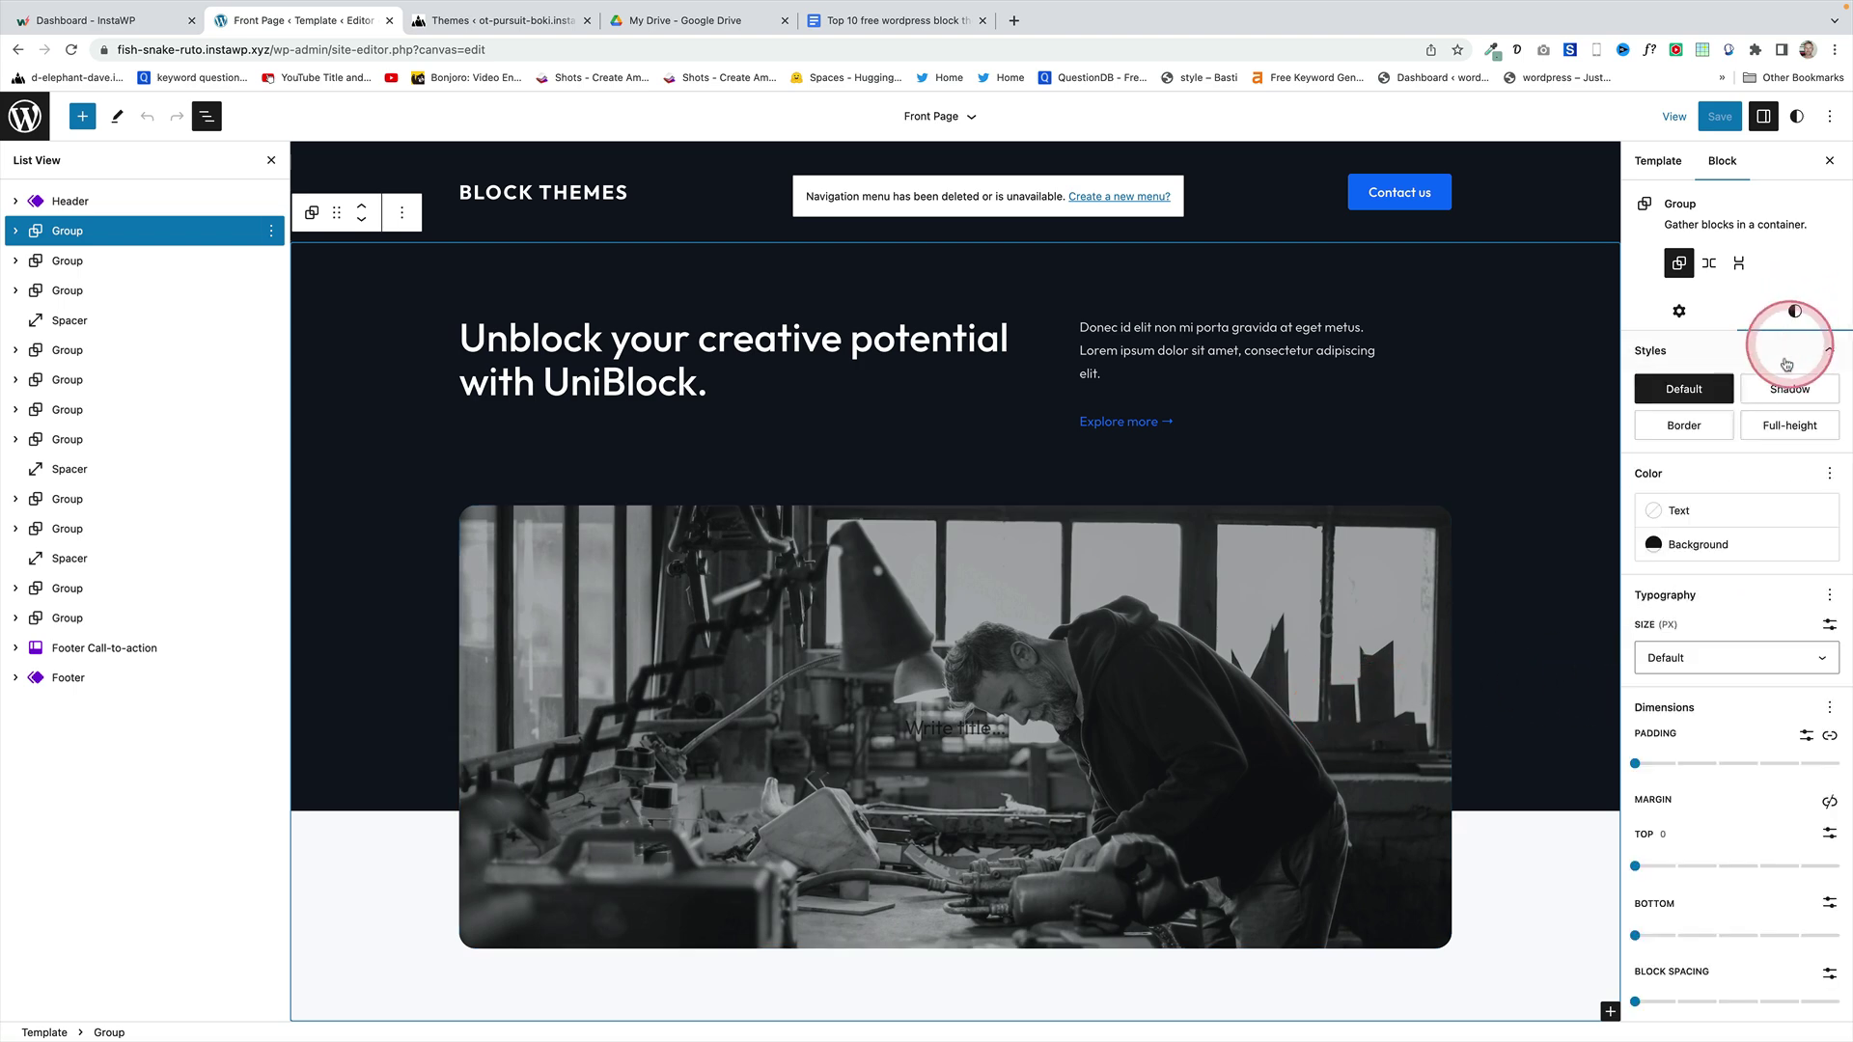
click(1737, 544)
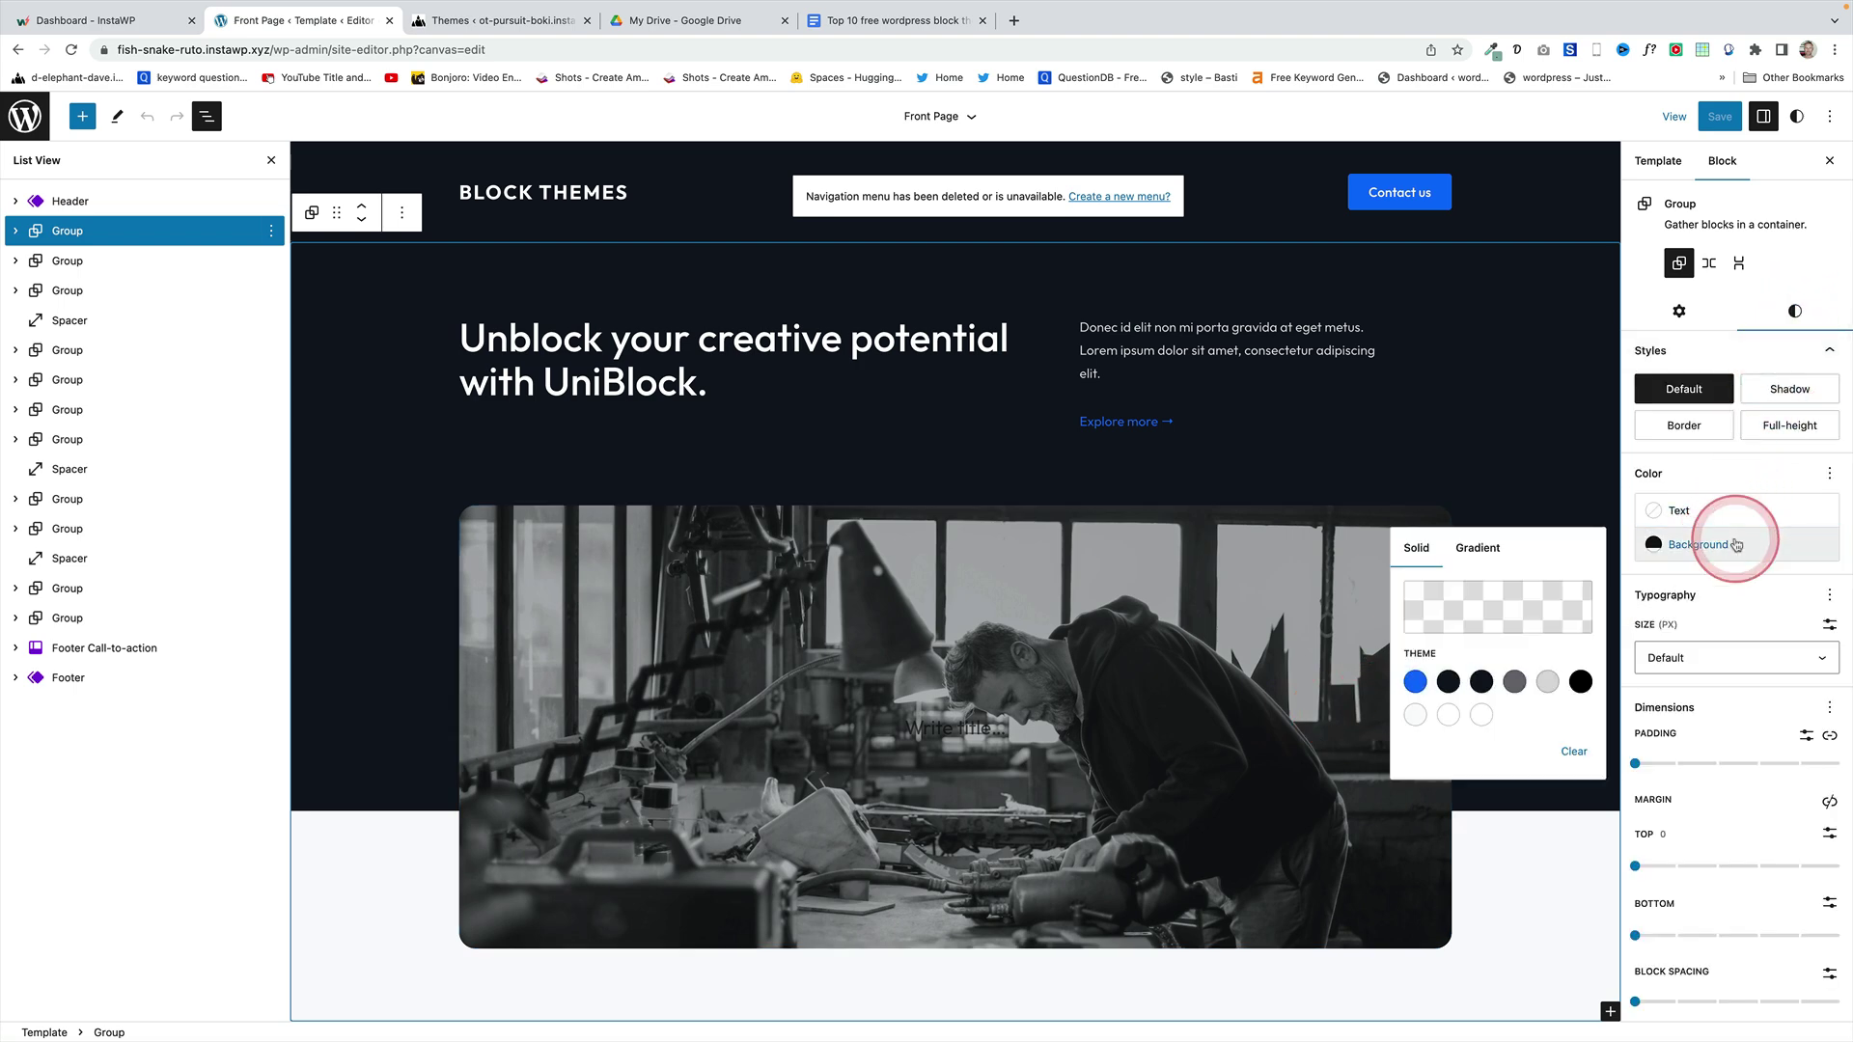
click(1477, 547)
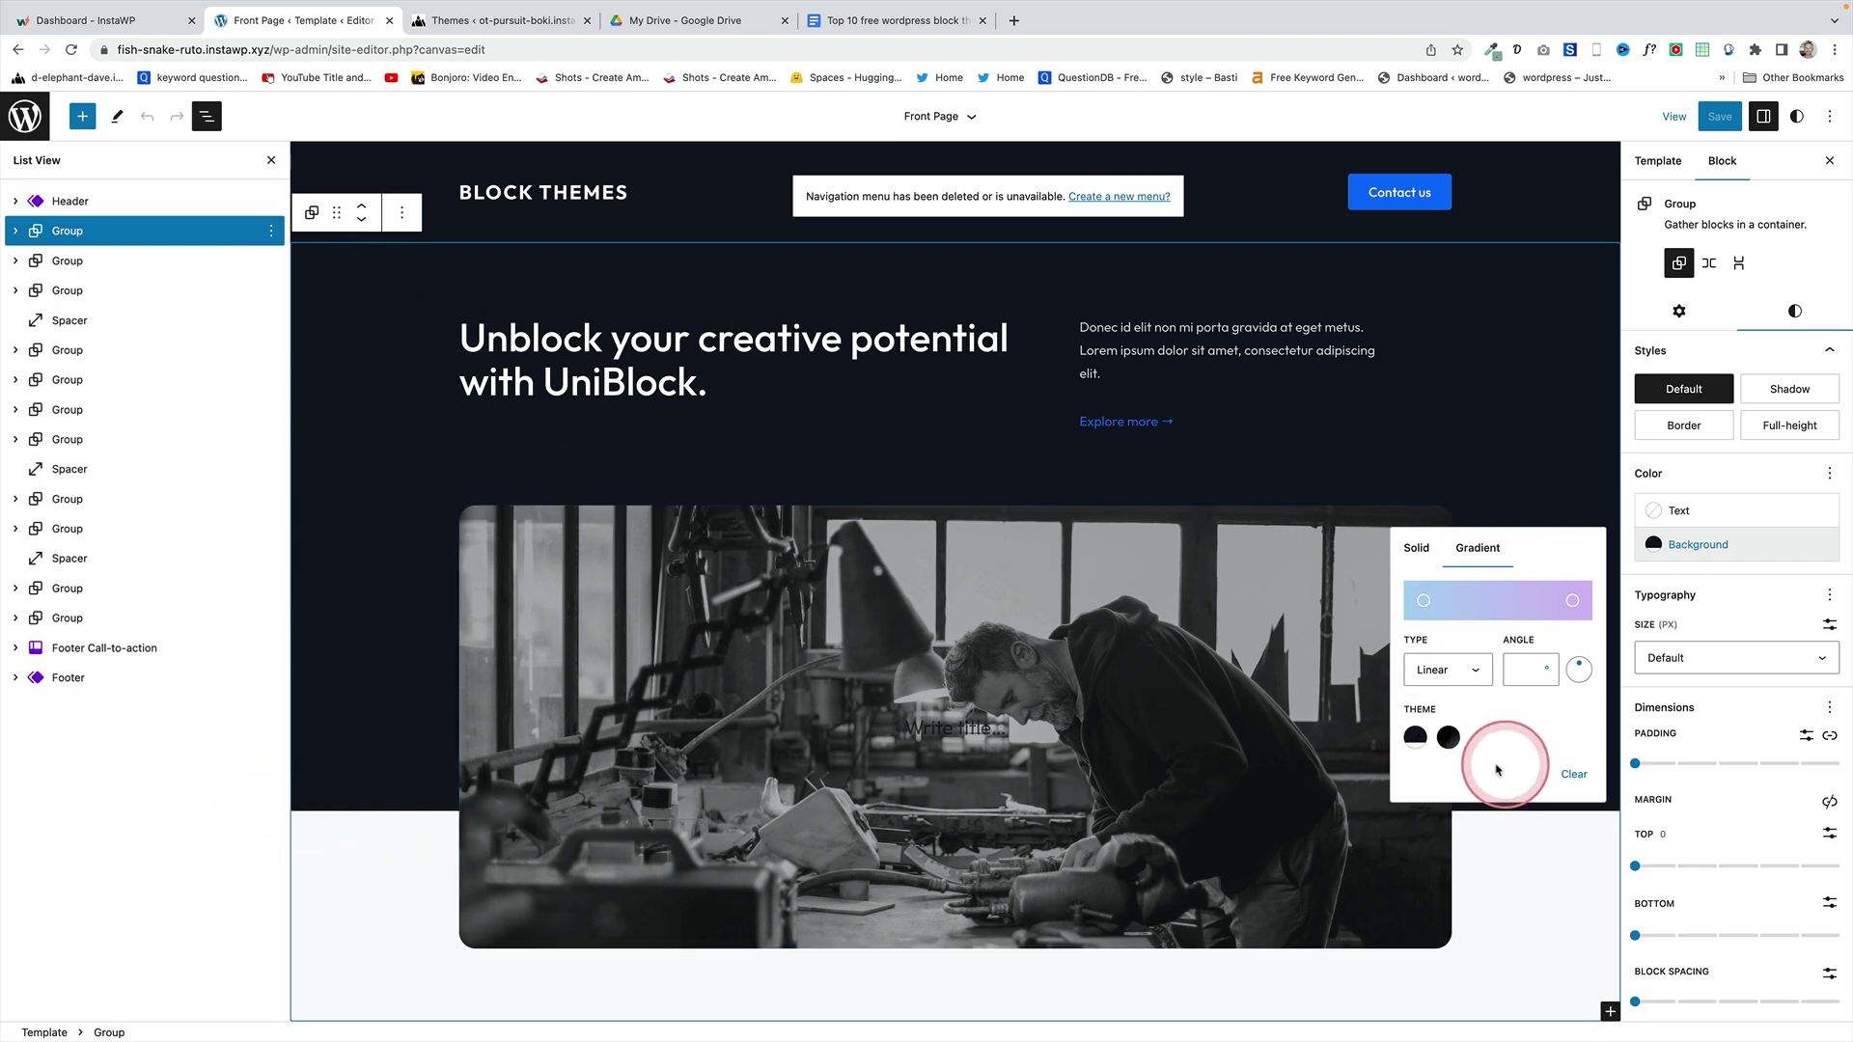
click(1415, 738)
click(1415, 737)
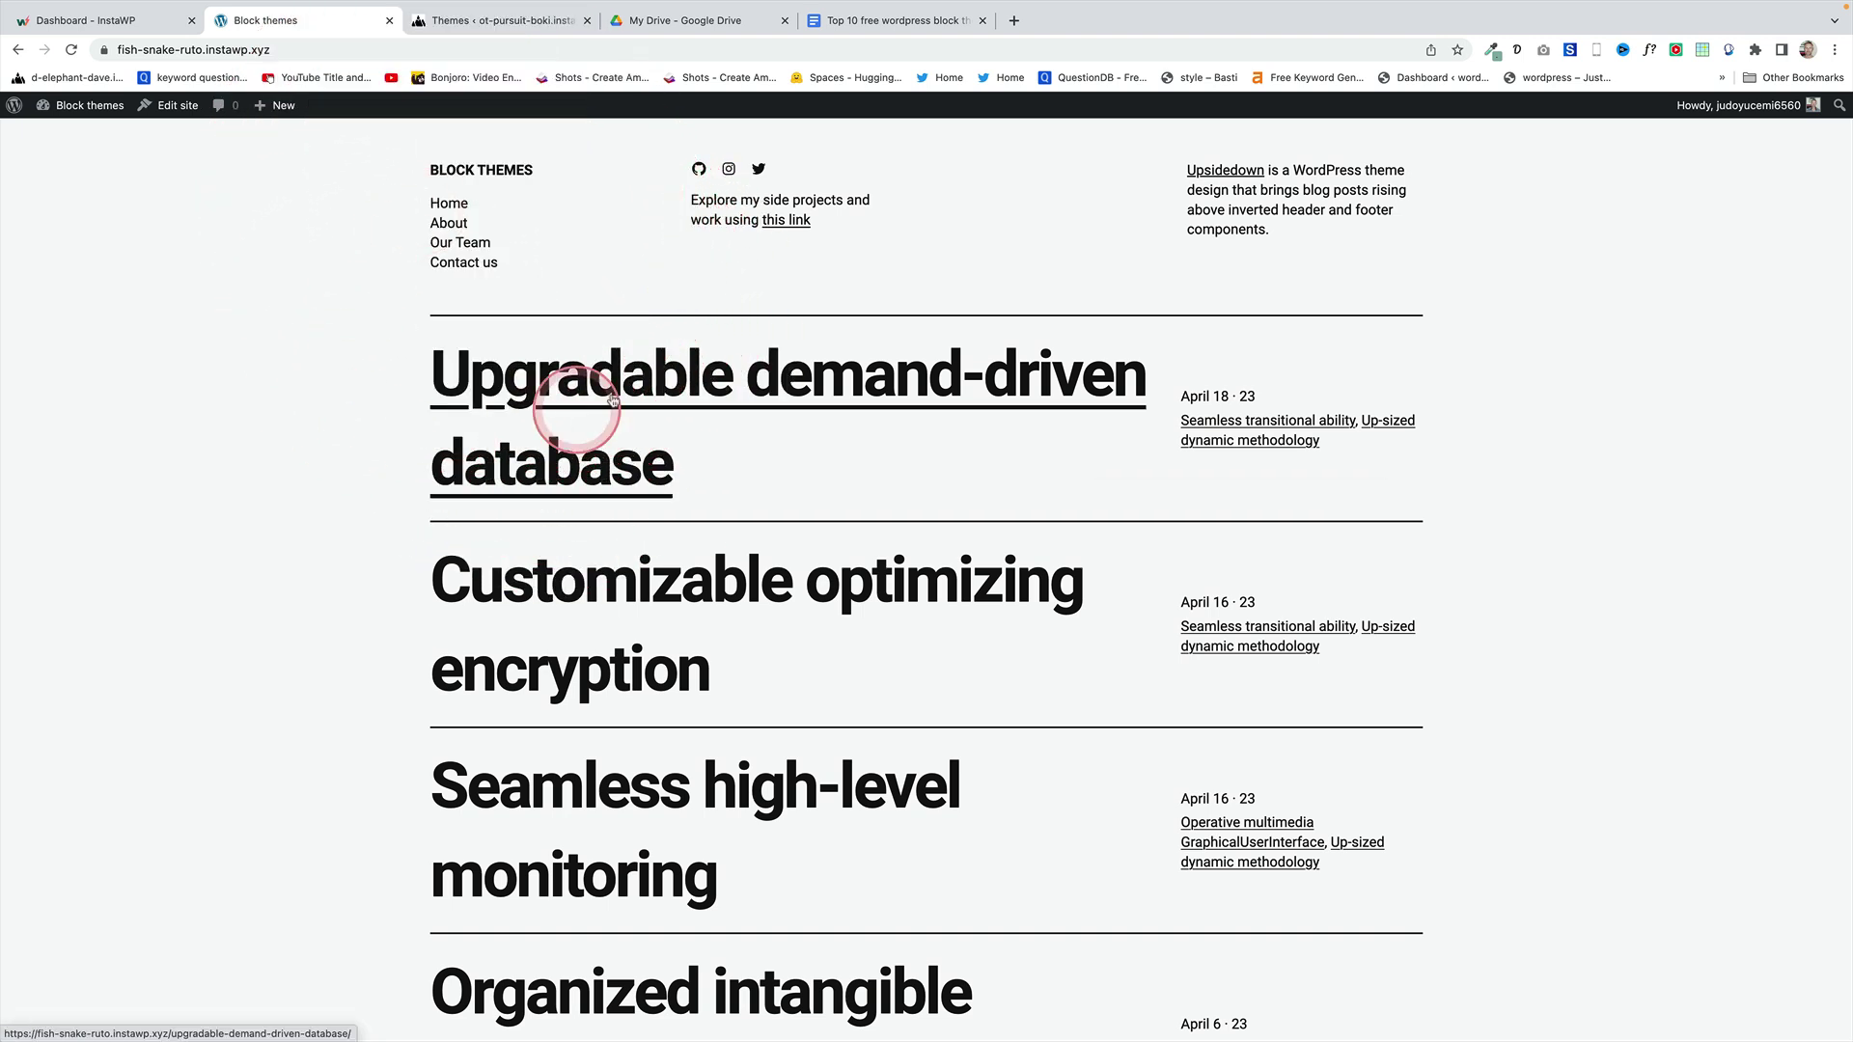
- Open 'Upgradable demand-driven database' and scroll past its header photo to the post body
click(649, 376)
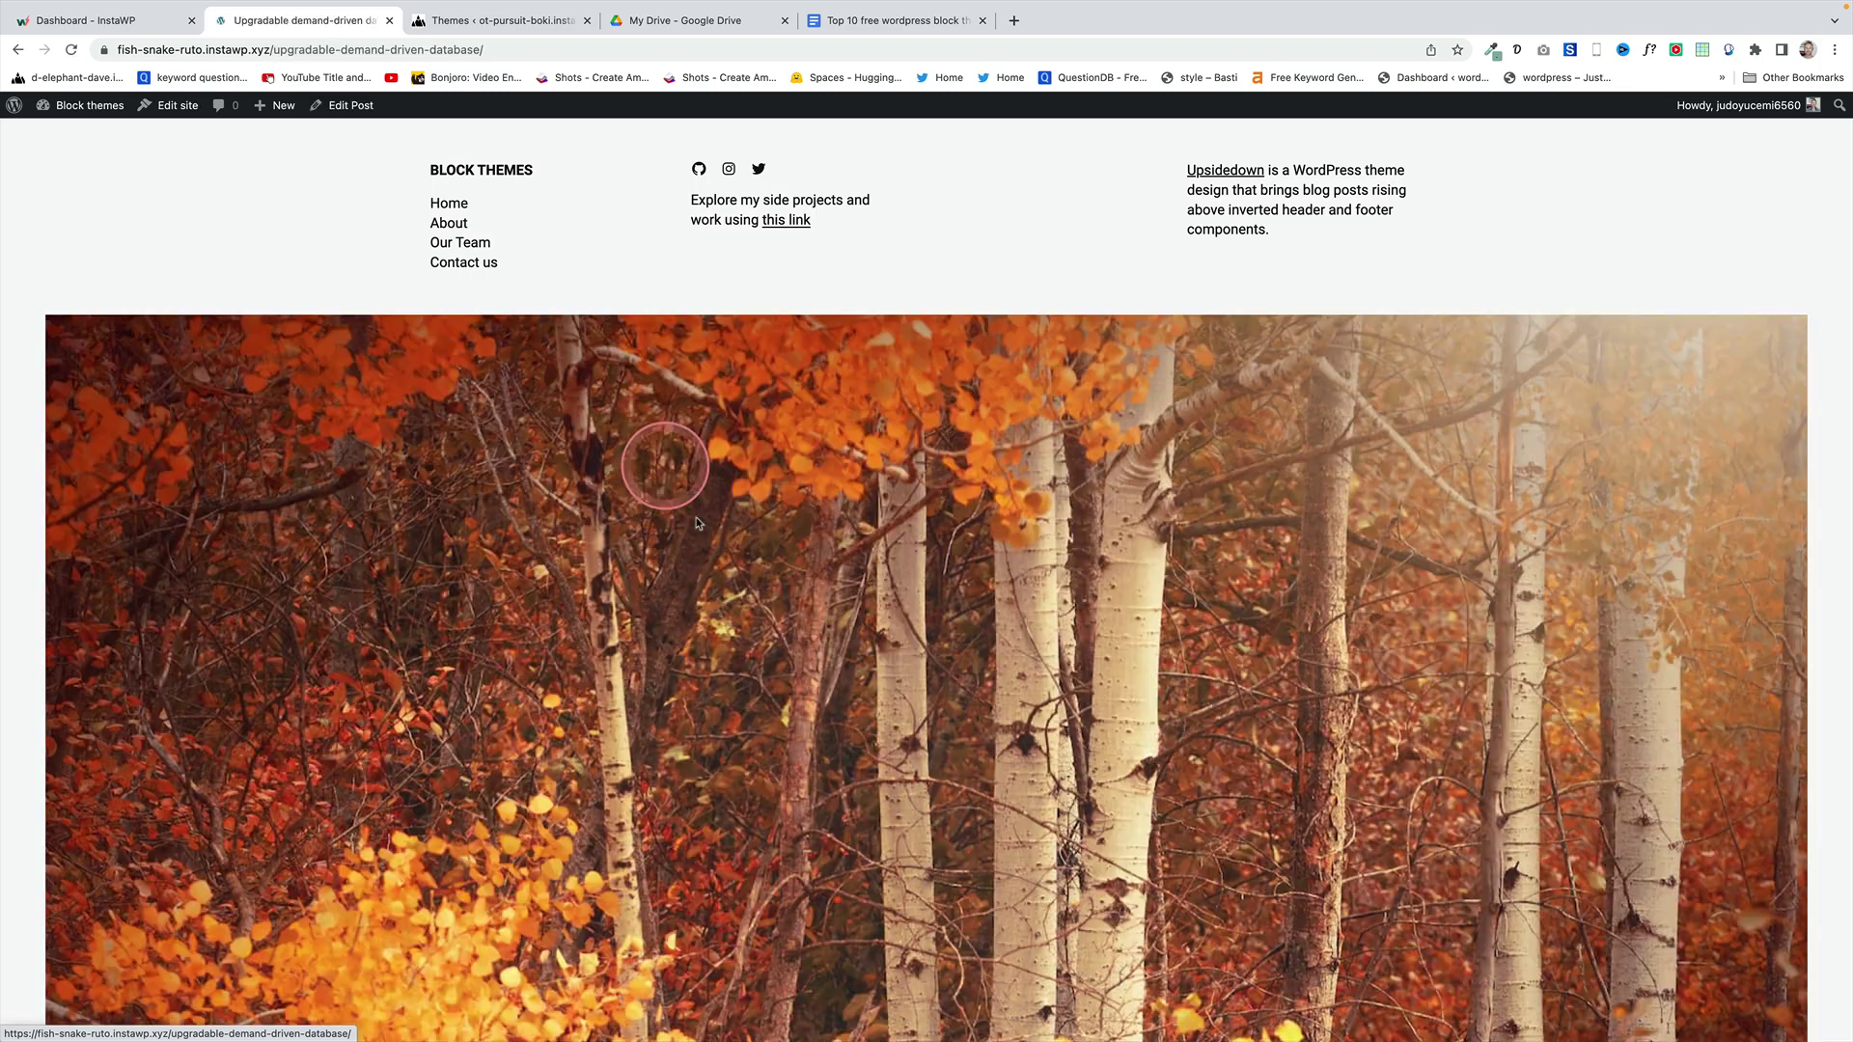
scroll(681, 569, down, 3)
scroll(685, 584, down, 5)
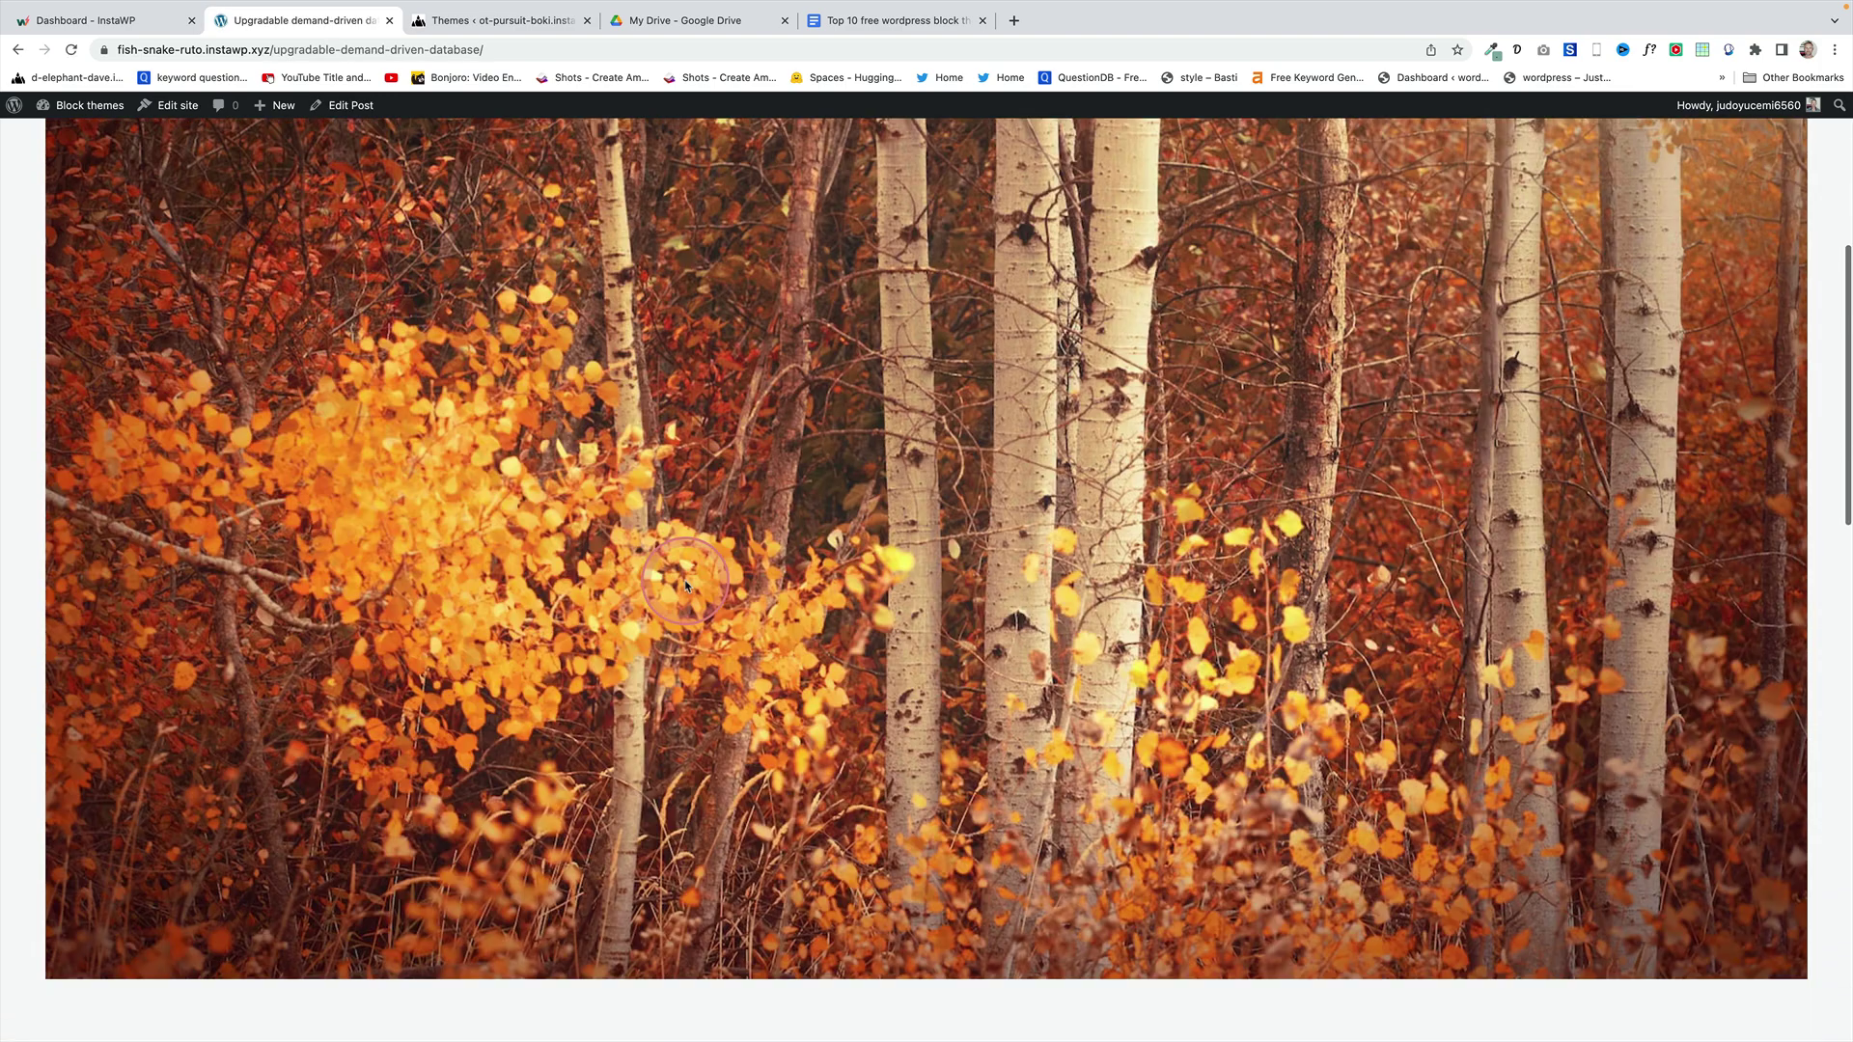
scroll(685, 584, down, 10)
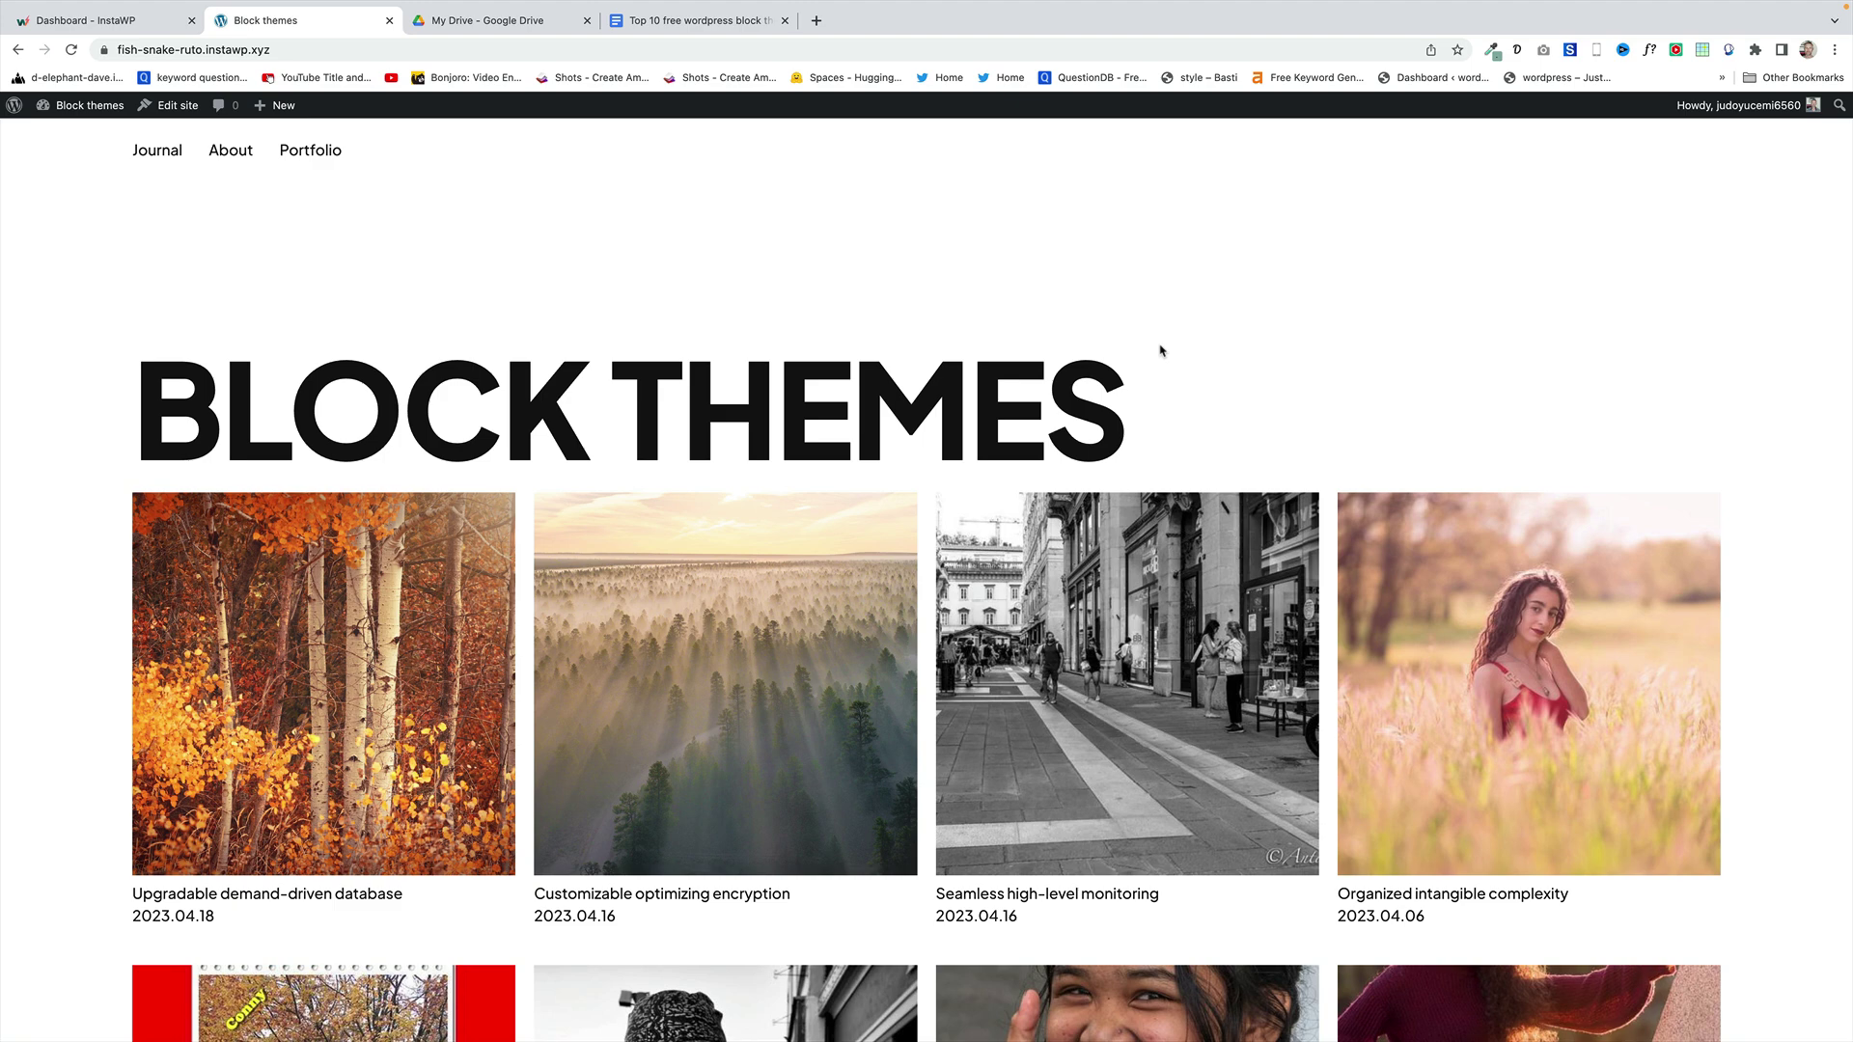
- Read through 'Customizable optimizing encryption', then return home via the BLOCK THEMES title
click(623, 622)
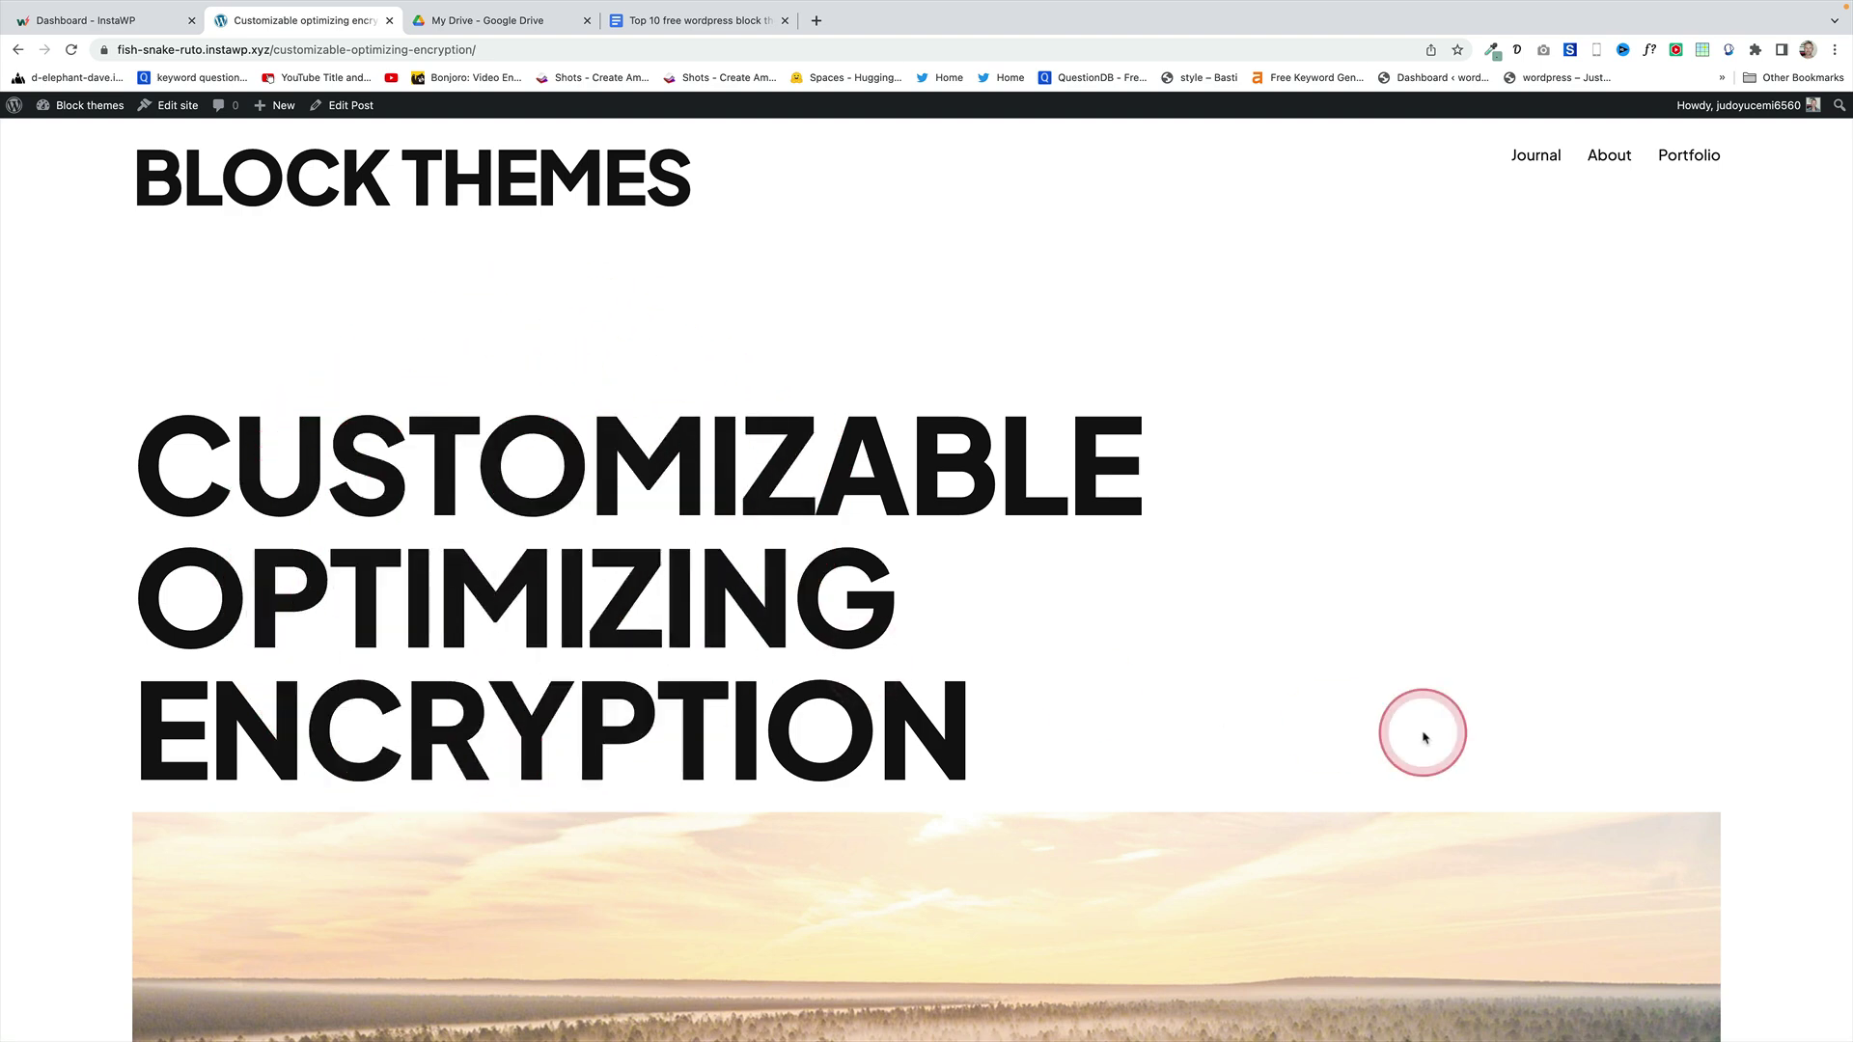
scroll(1399, 753, down, 10)
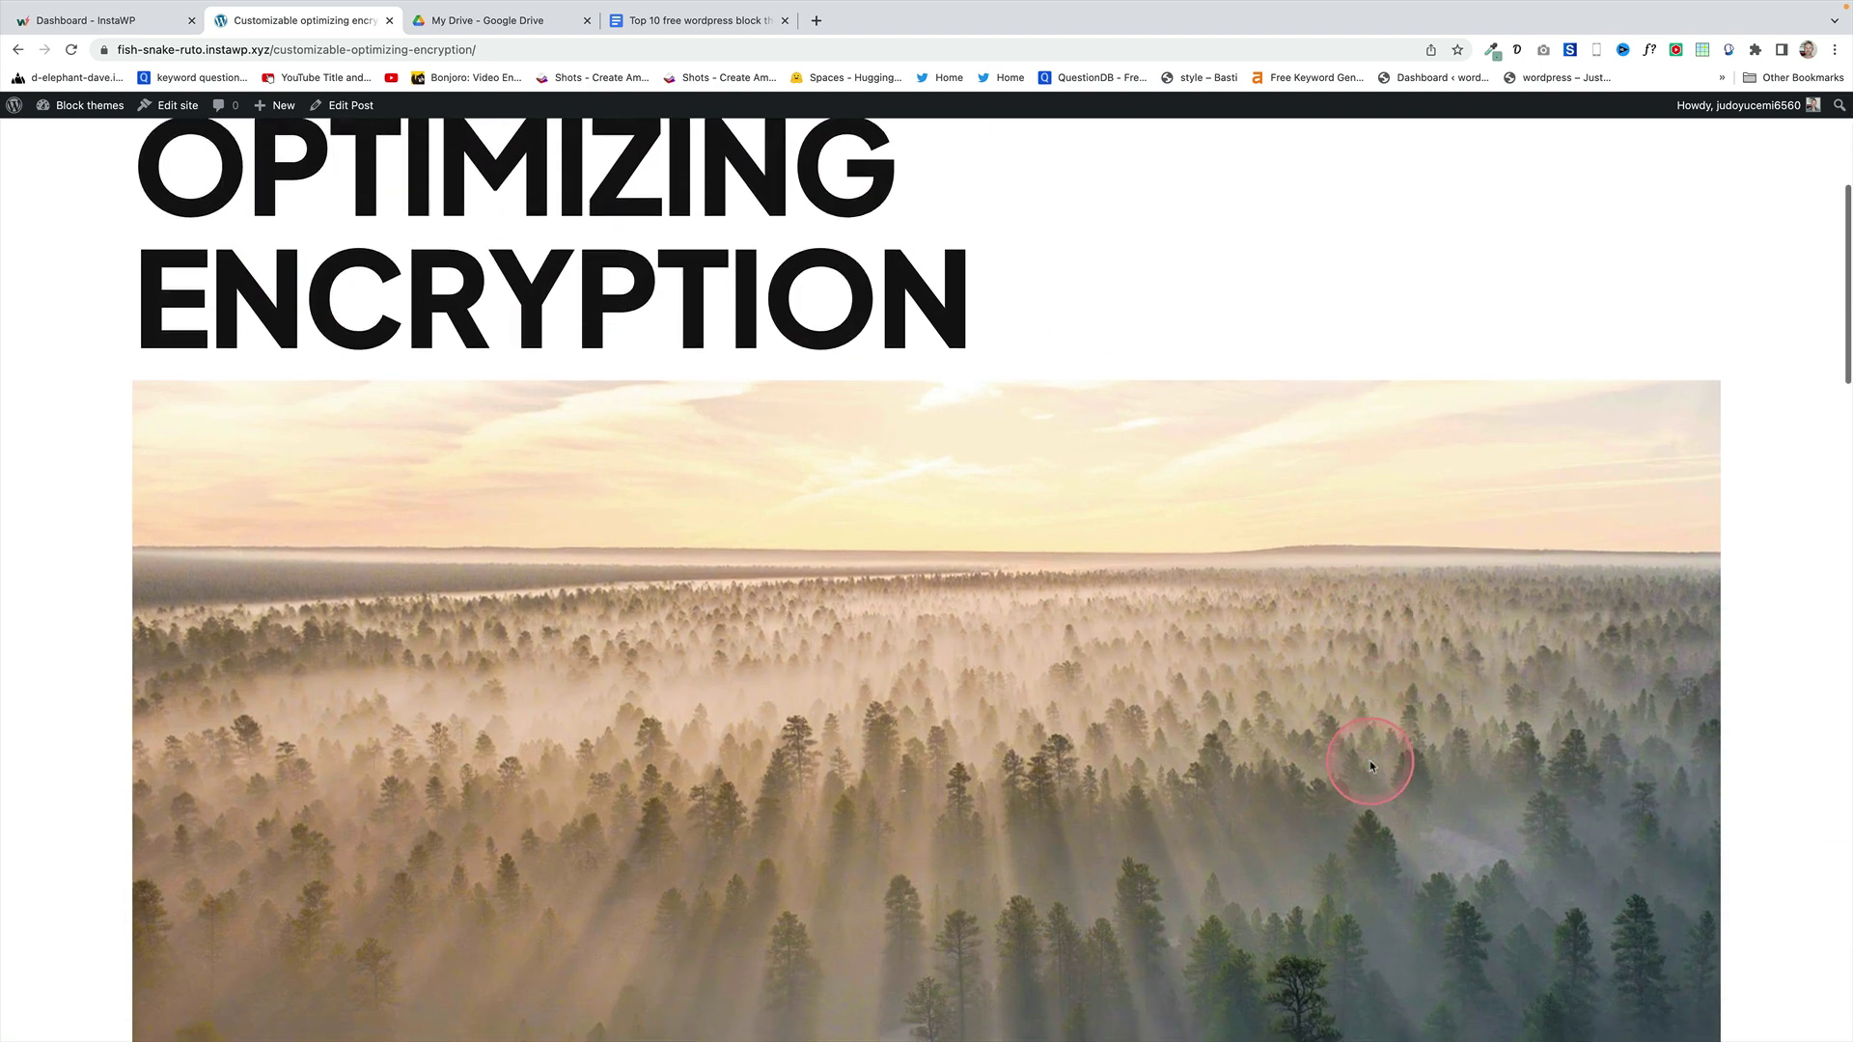
scroll(1371, 766, down, 3)
scroll(1303, 749, up, 1)
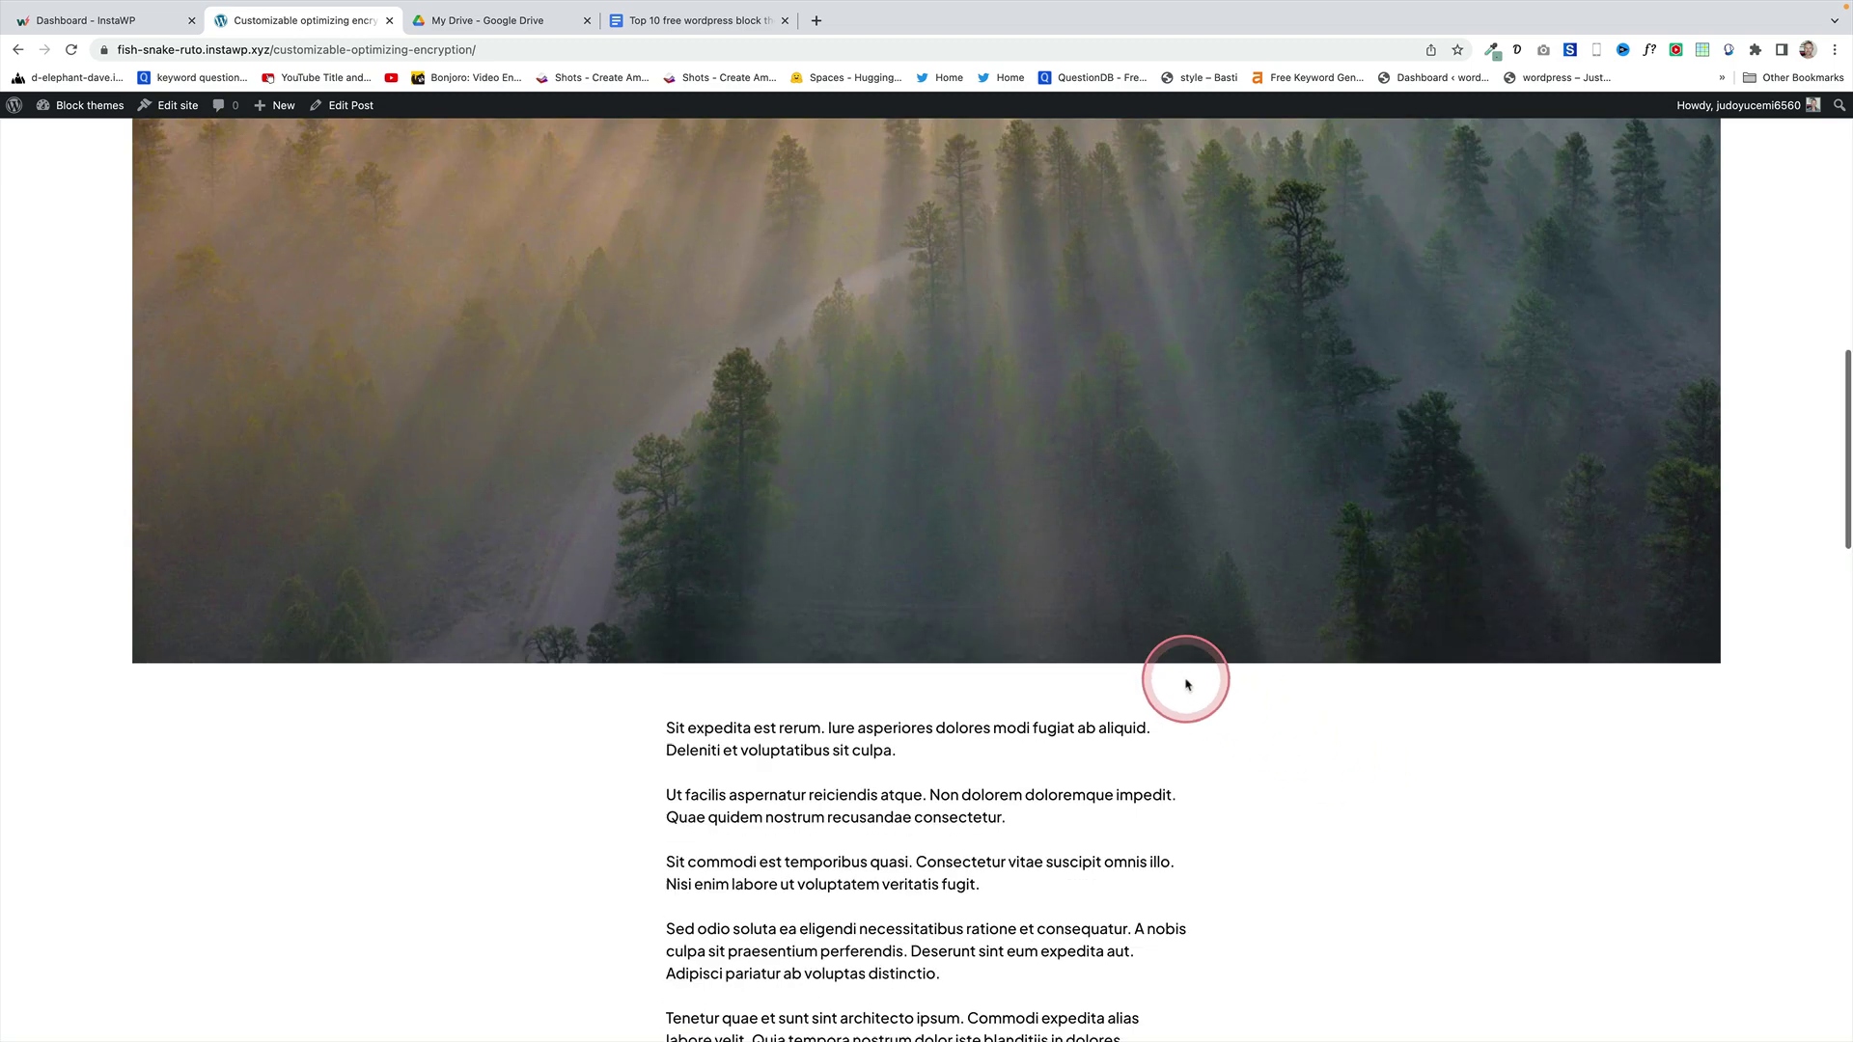
scroll(1187, 685, up, 15)
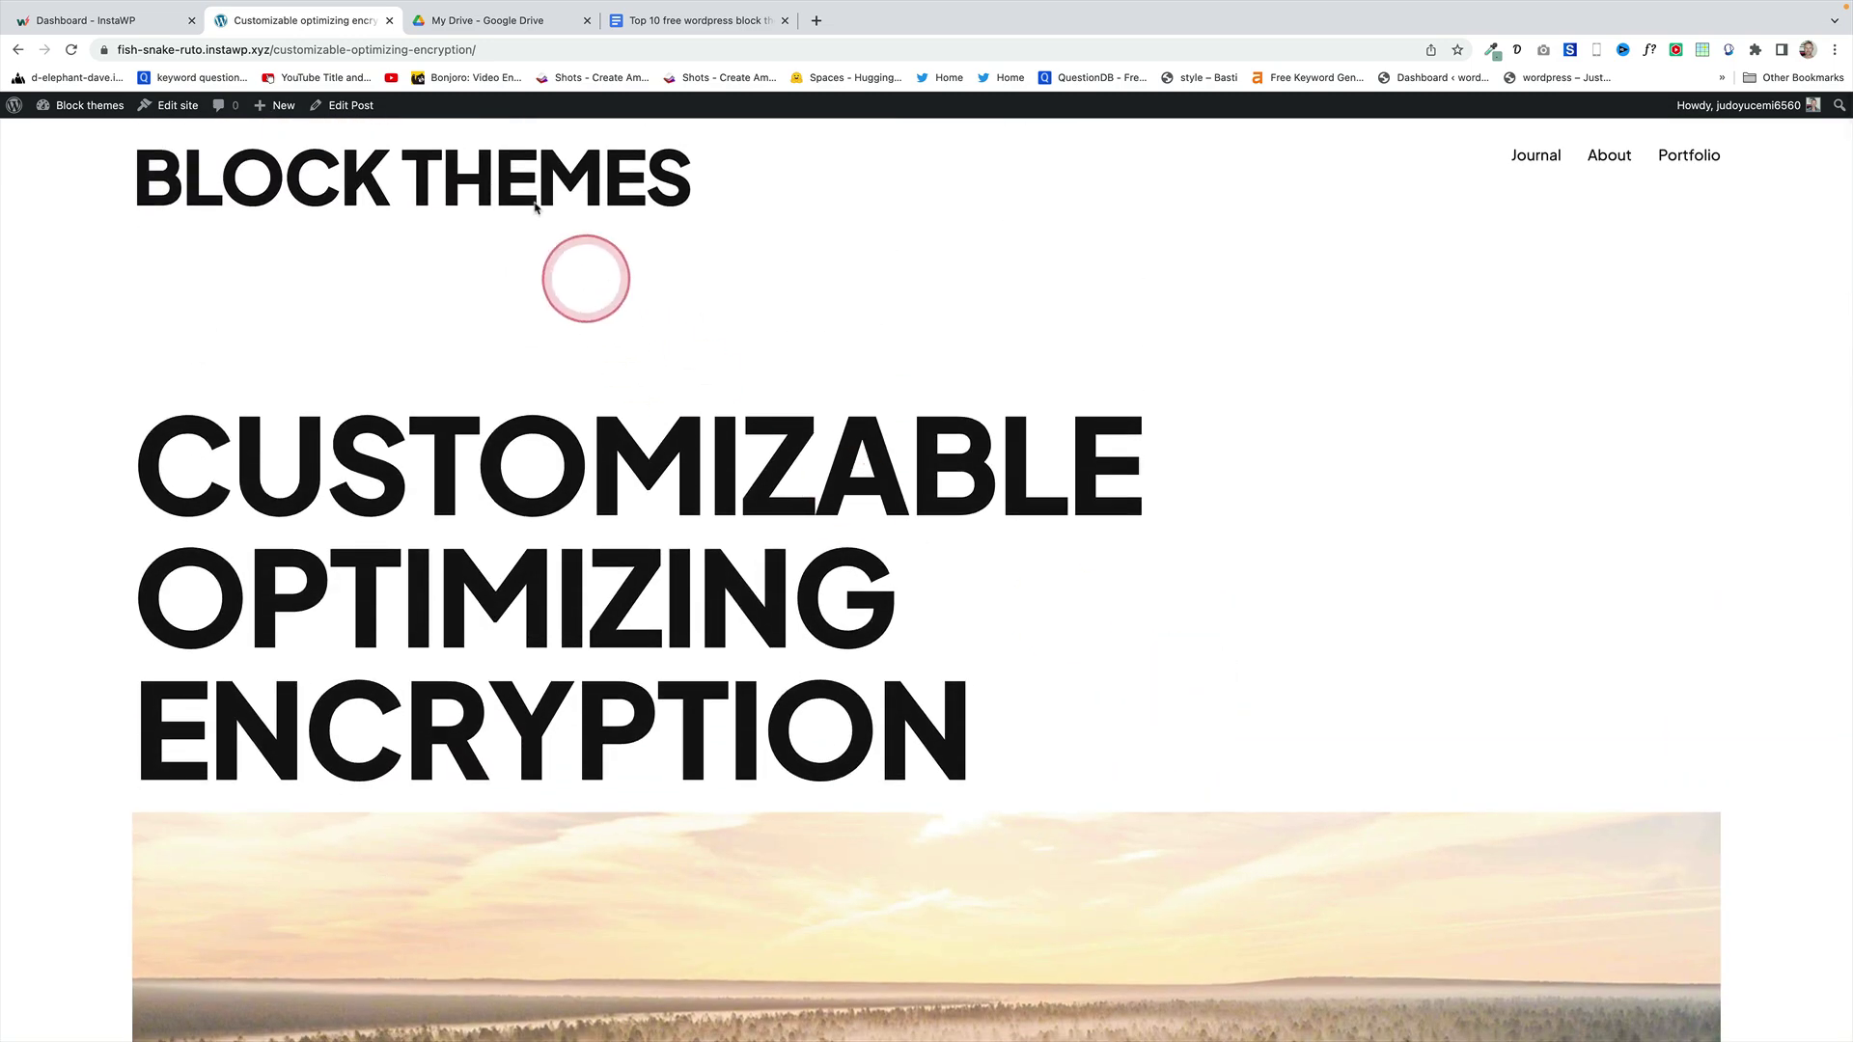
click(511, 169)
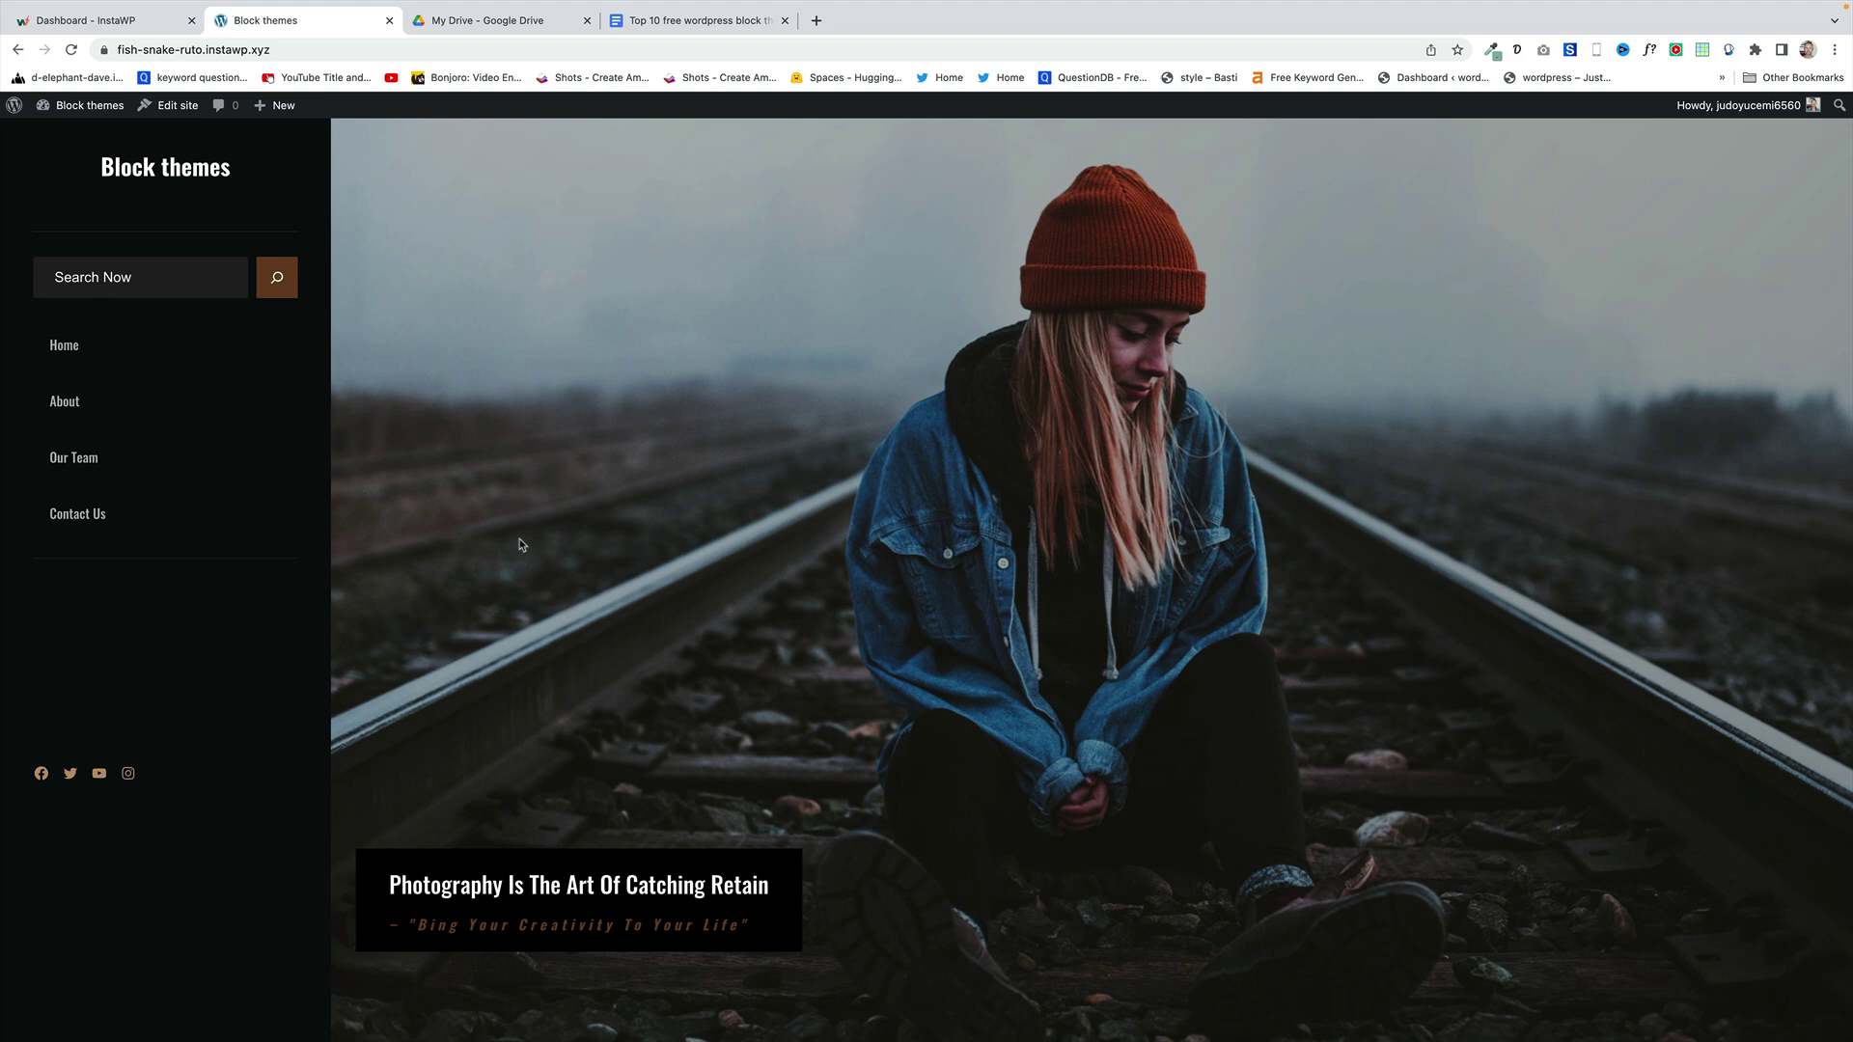
- Scroll past the hero photo to the Our Latest Work portrait gallery
scroll(934, 637, down, 4)
scroll(937, 657, down, 5)
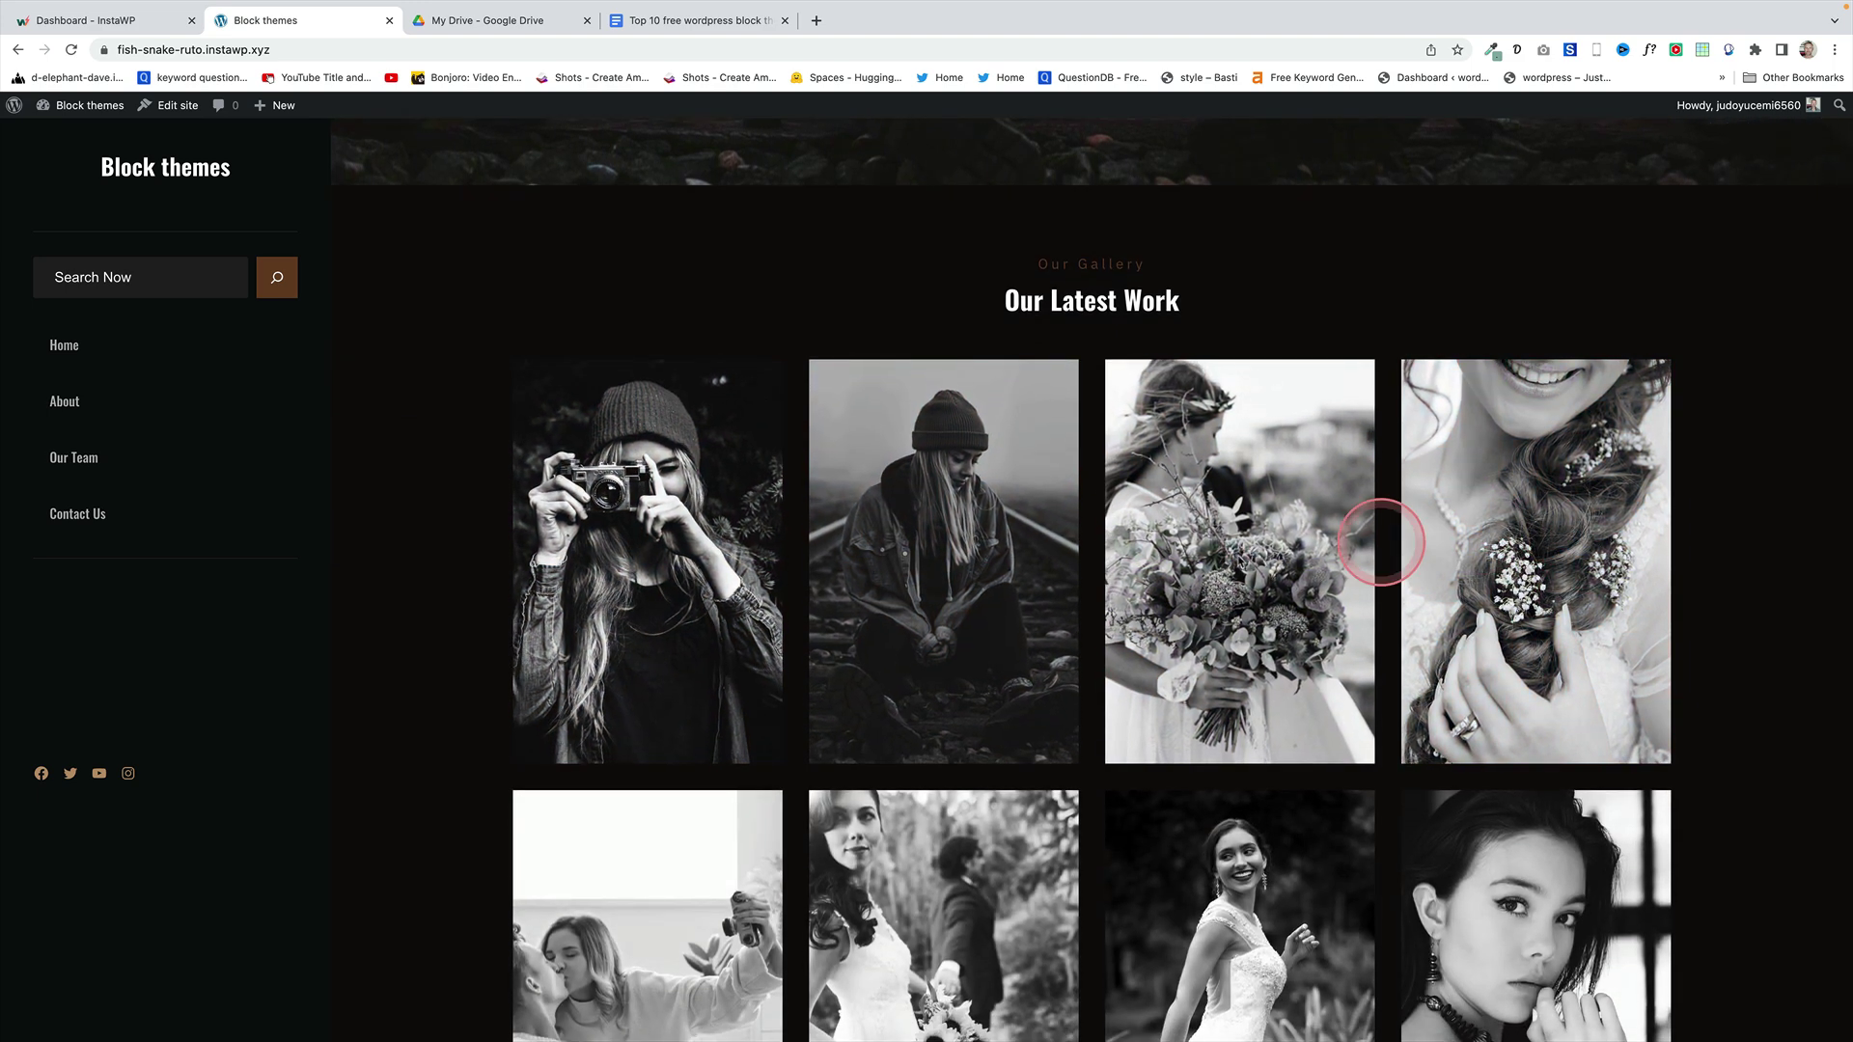
scroll(633, 613, down, 3)
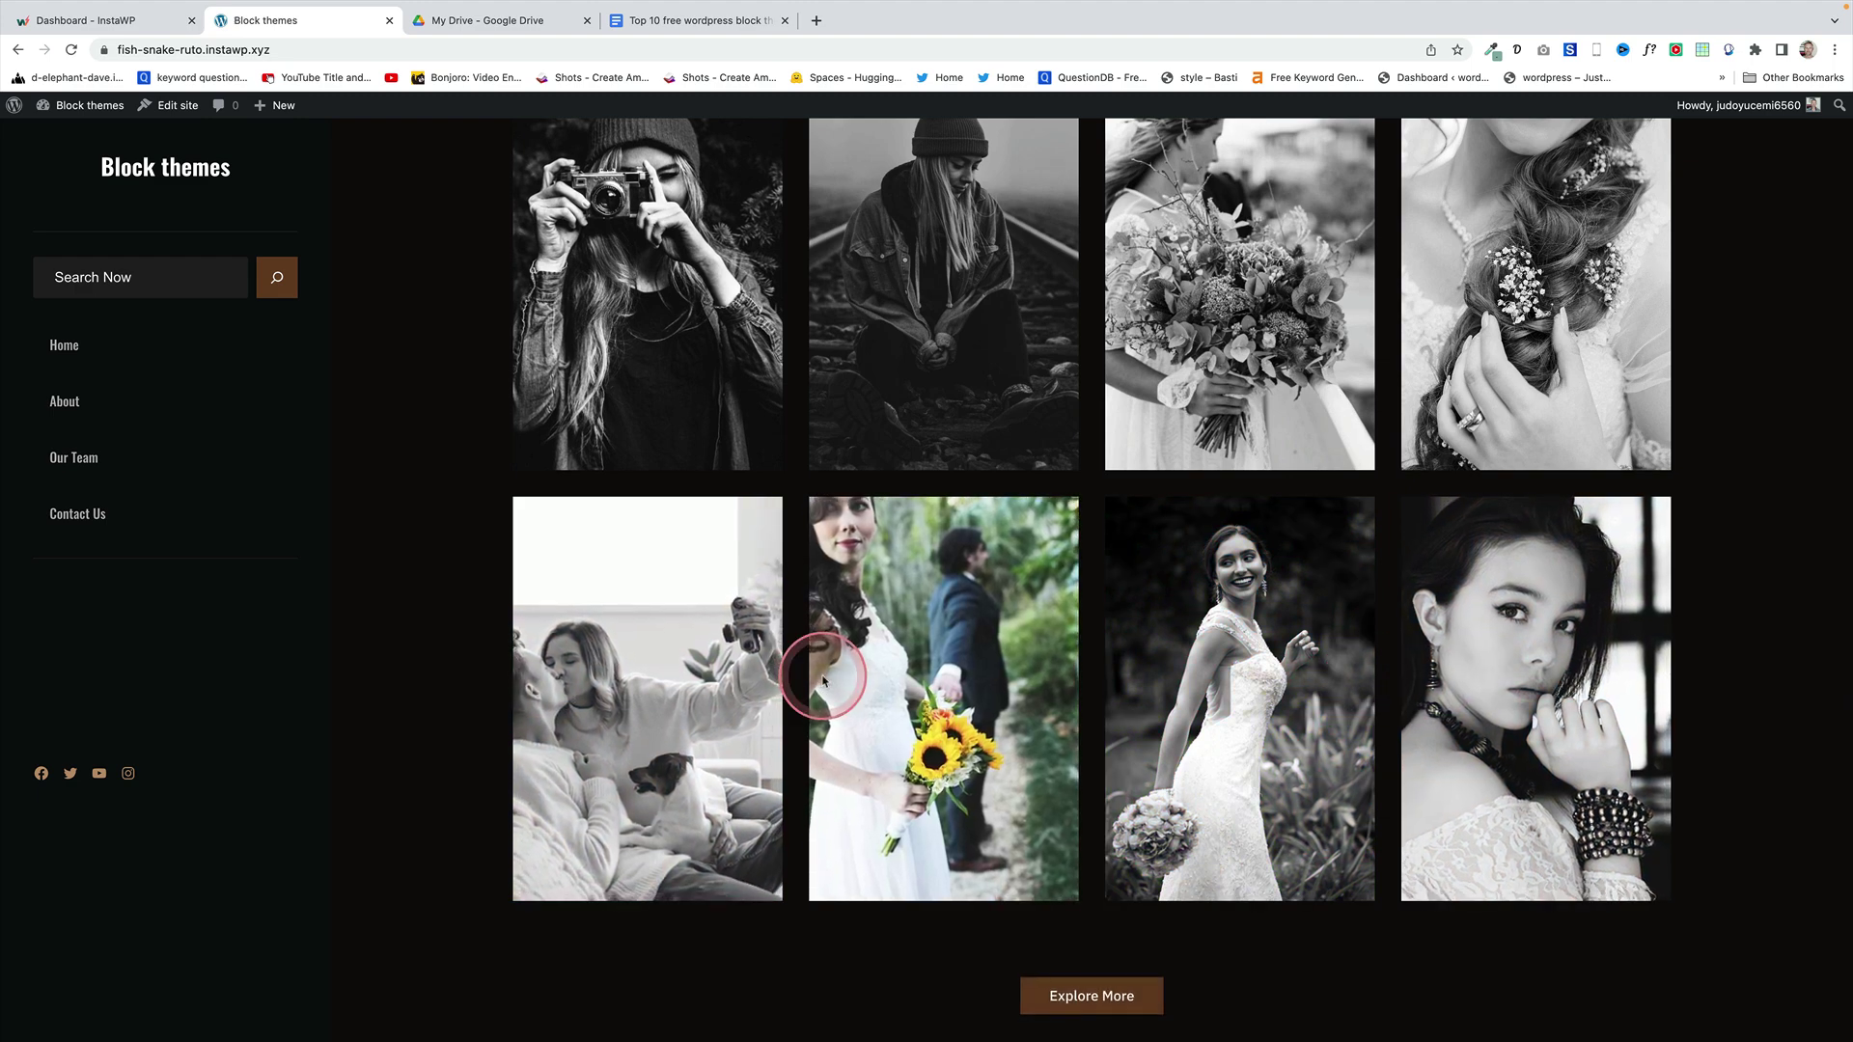
scroll(809, 659, up, 2)
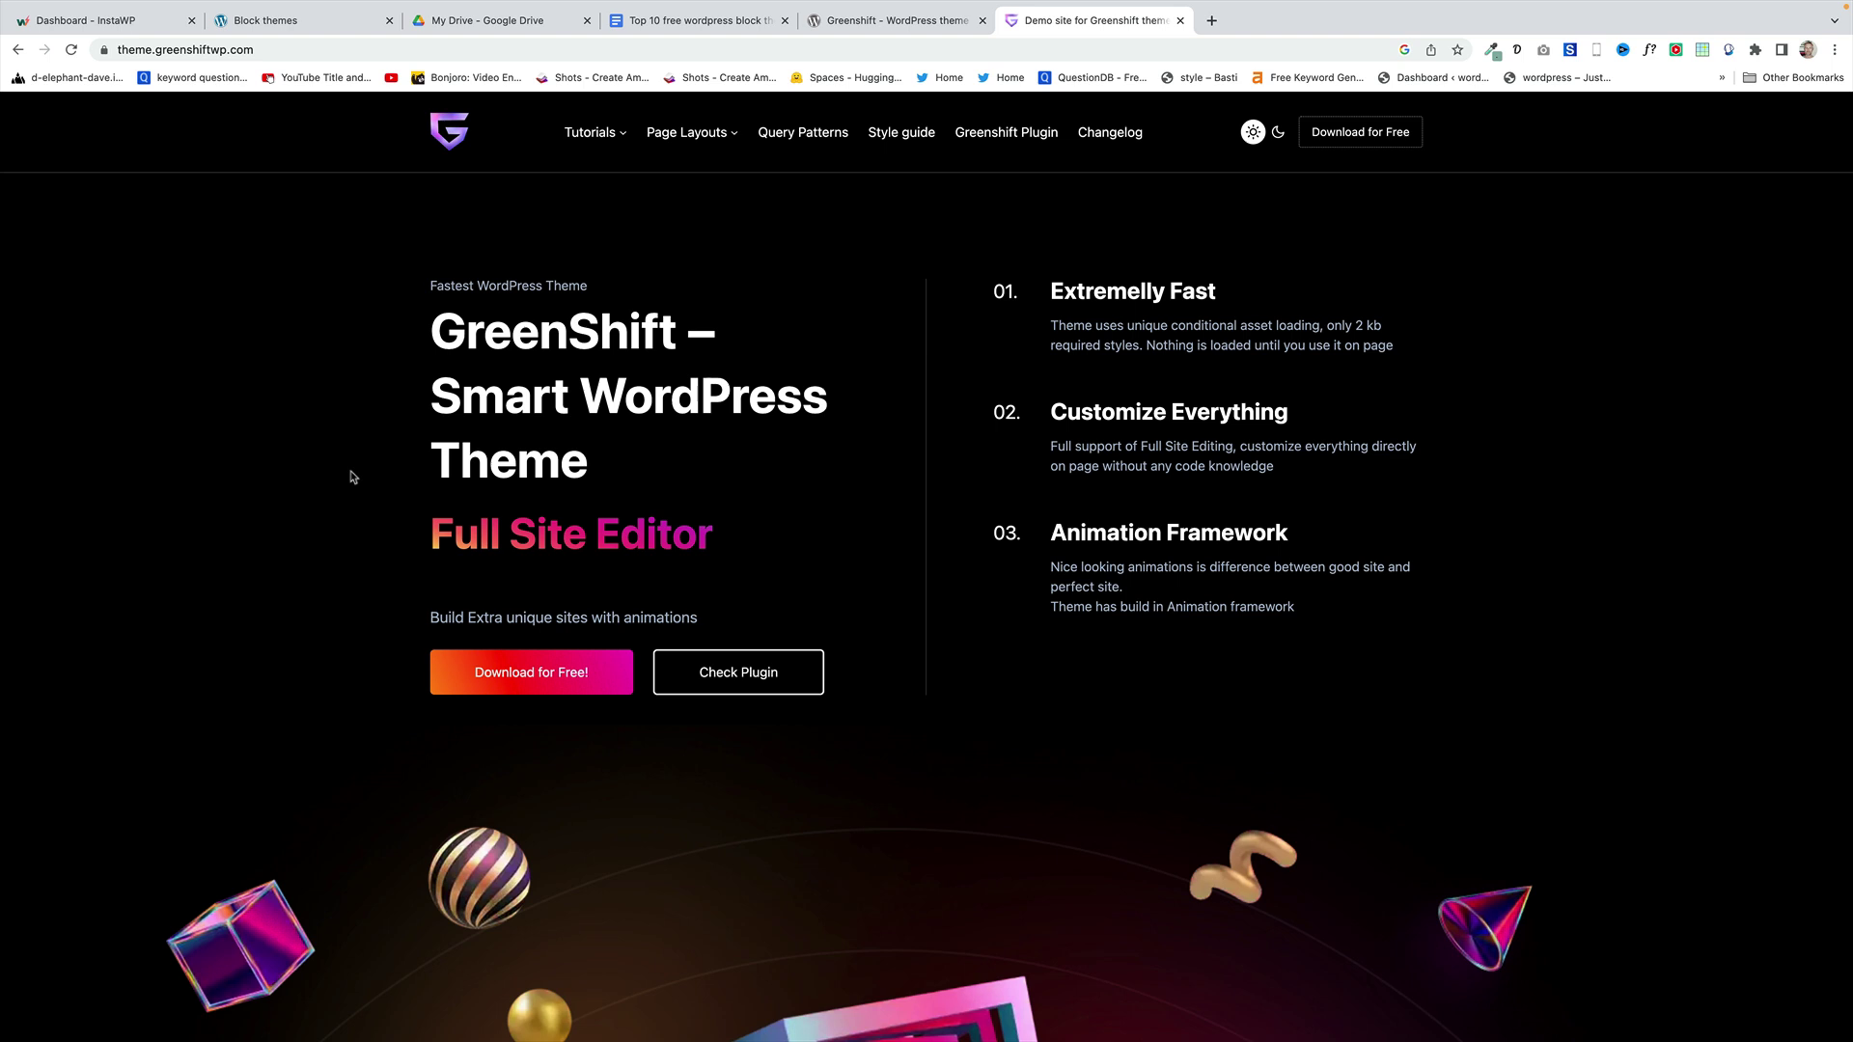
- View the 'Post with colored title and image' layout, then 'Regular Post with featured image'
click(730, 133)
click(717, 198)
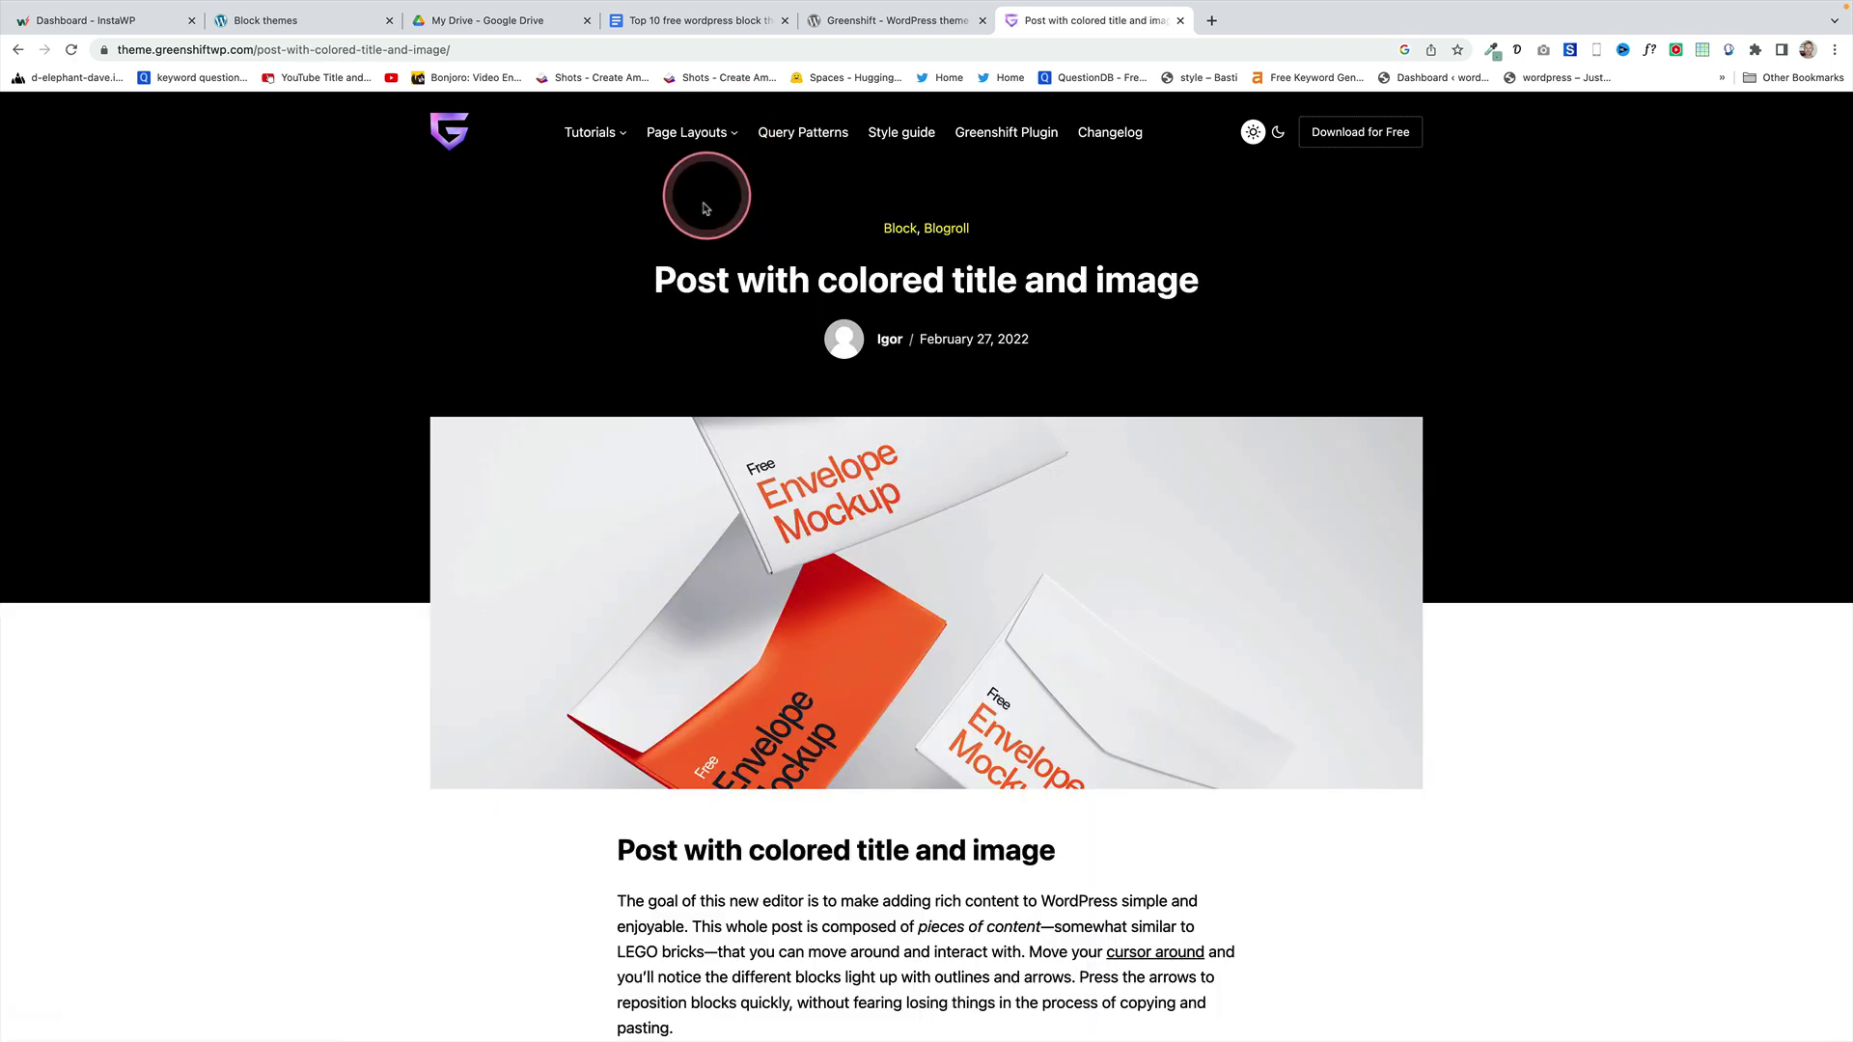
click(691, 132)
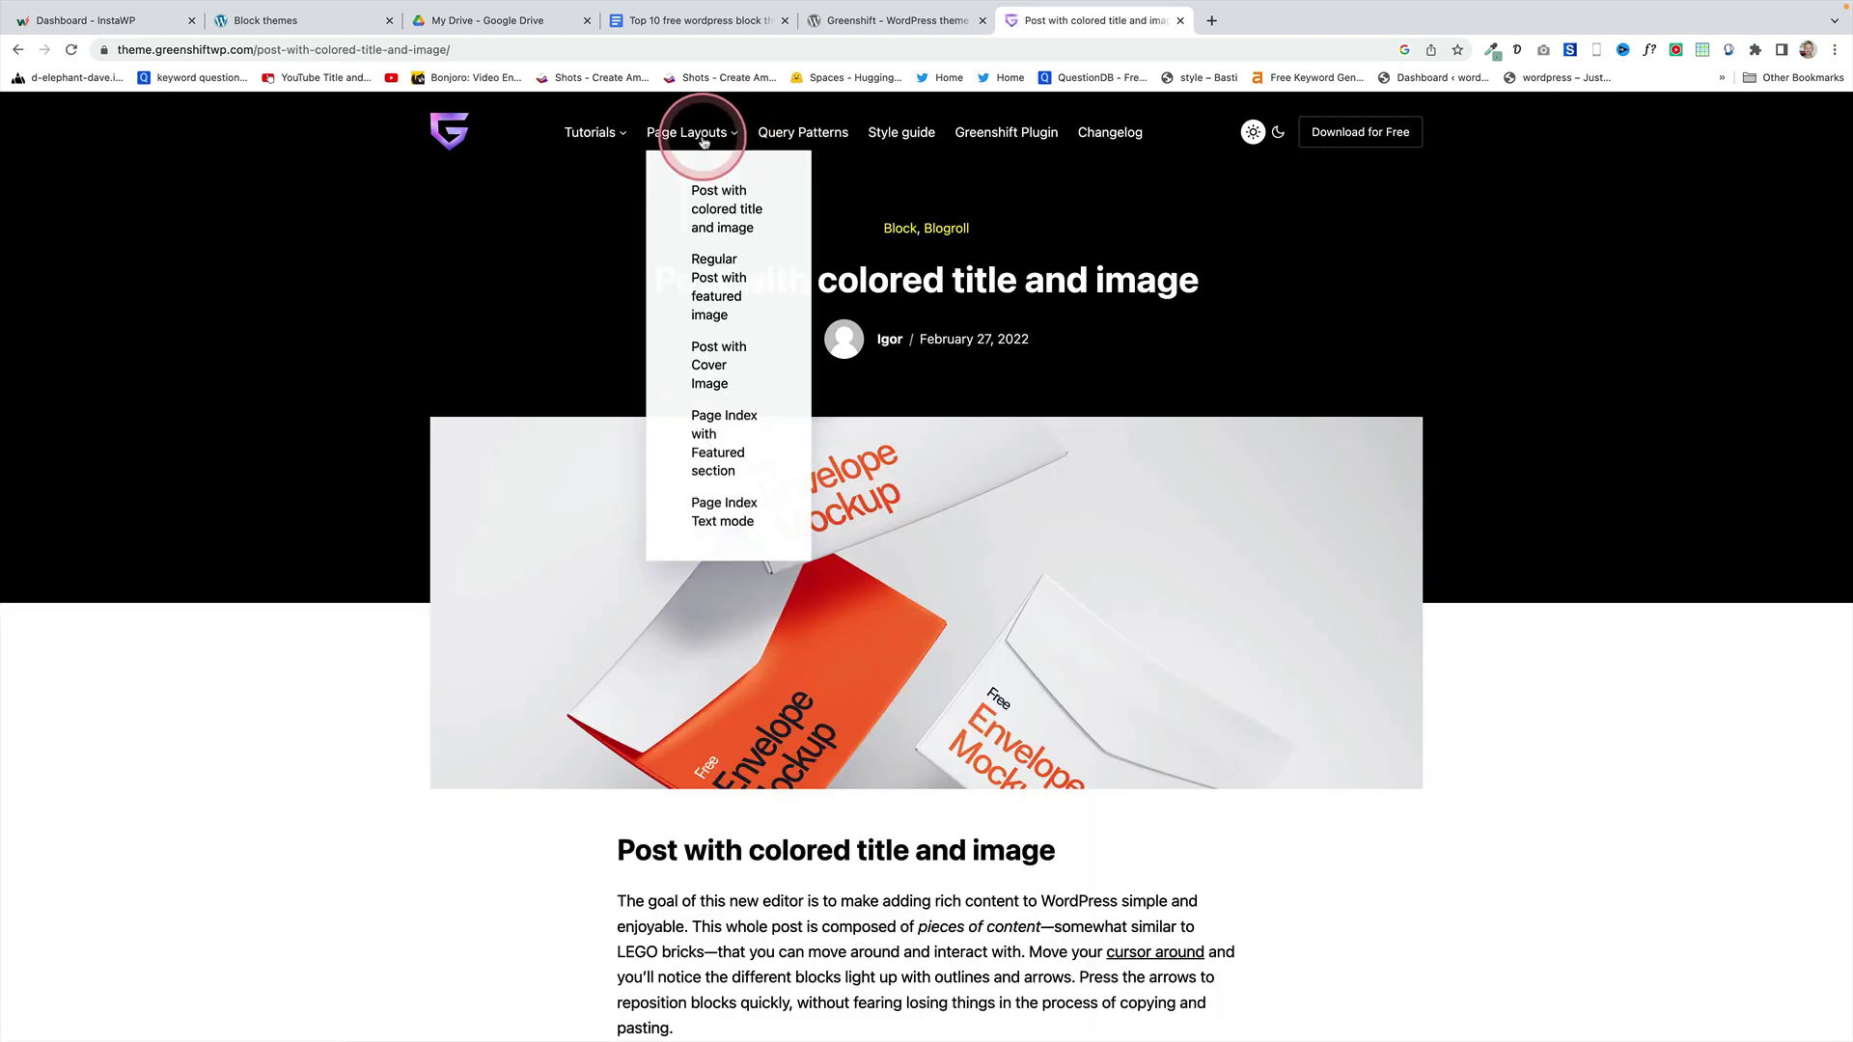
click(703, 299)
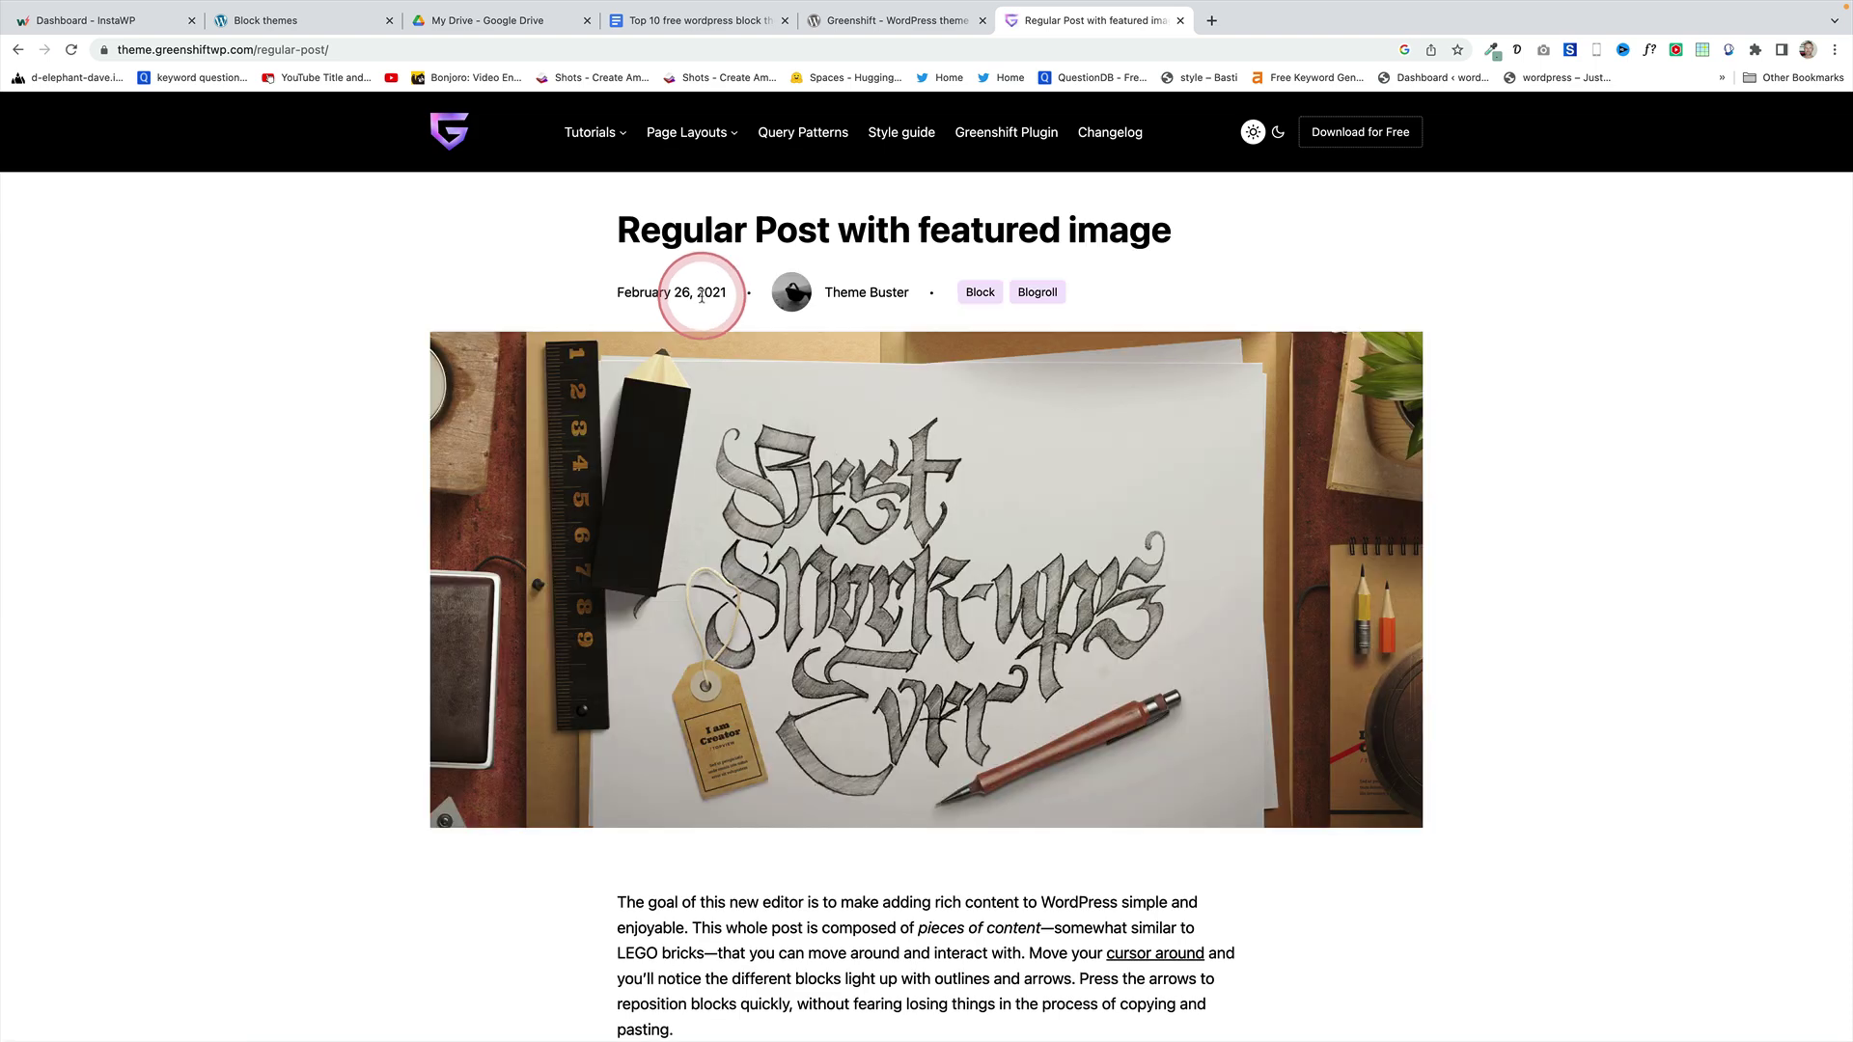
click(732, 129)
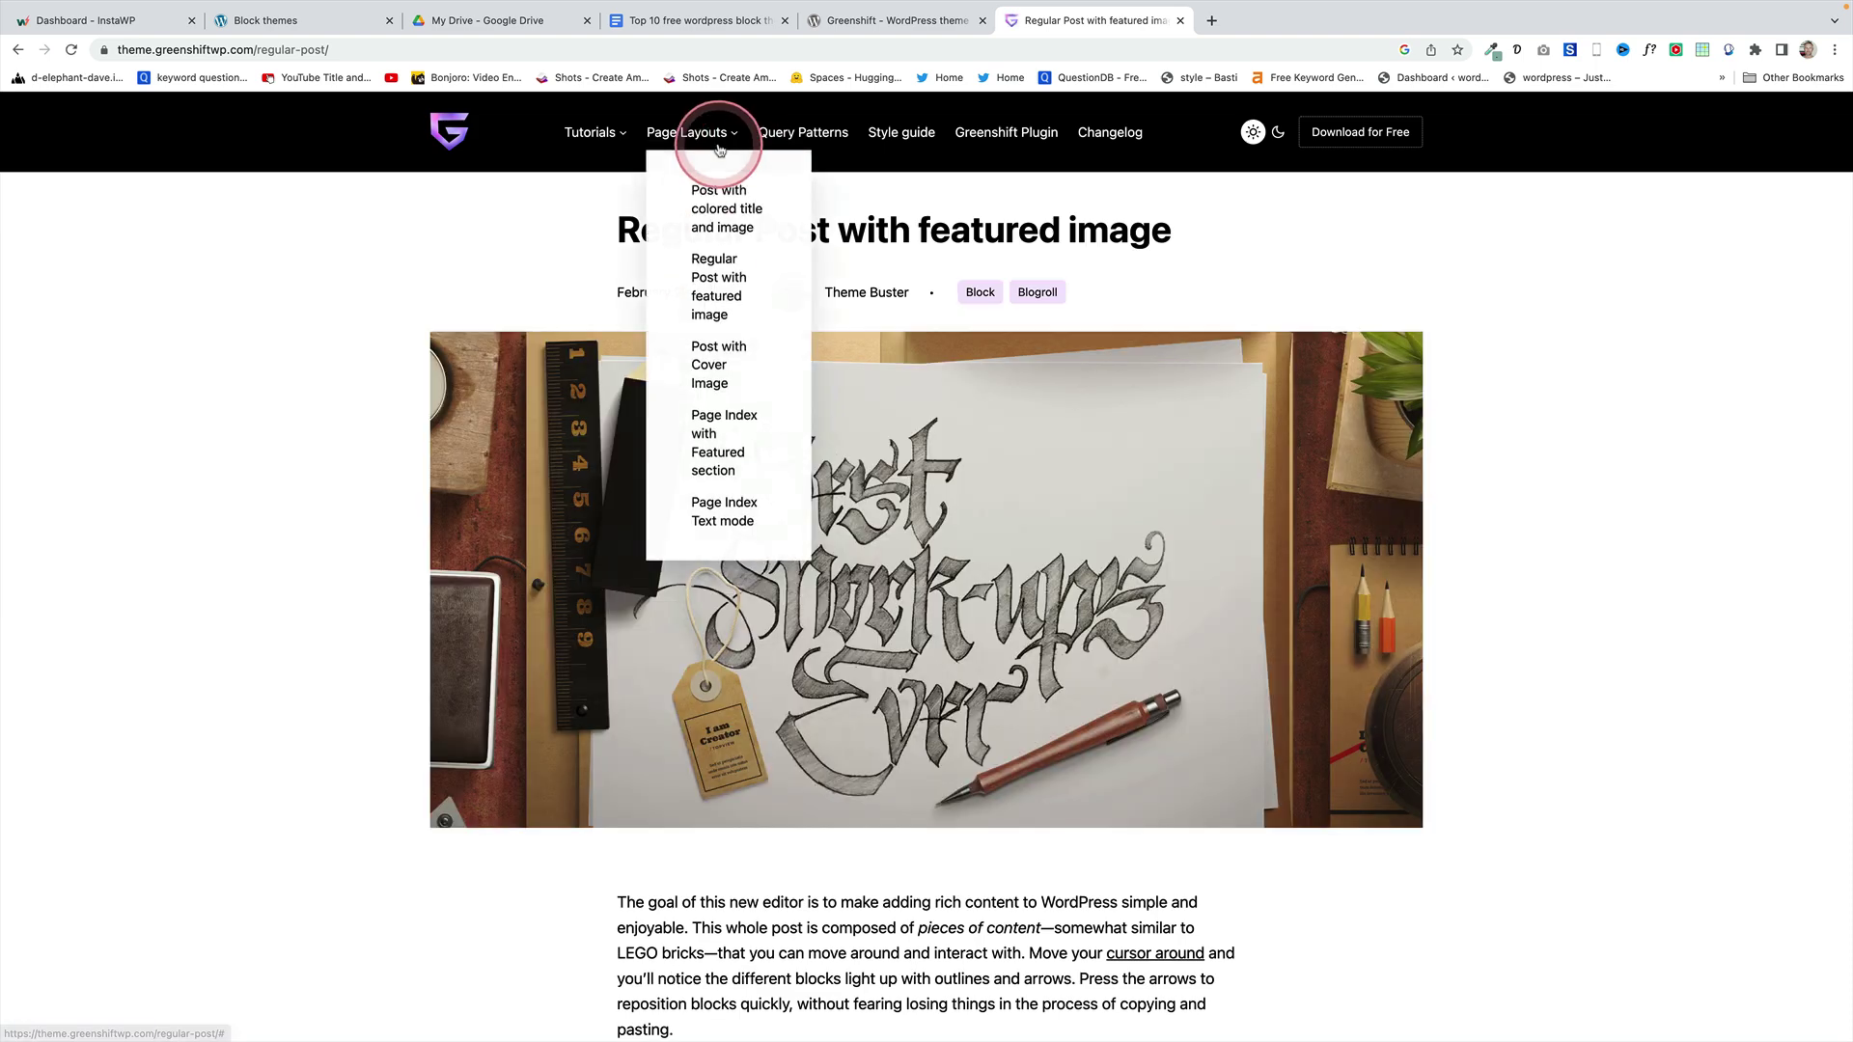
- Try dark and Poppins Green, settle on Lora Elegant, then select the front page Header
click(694, 425)
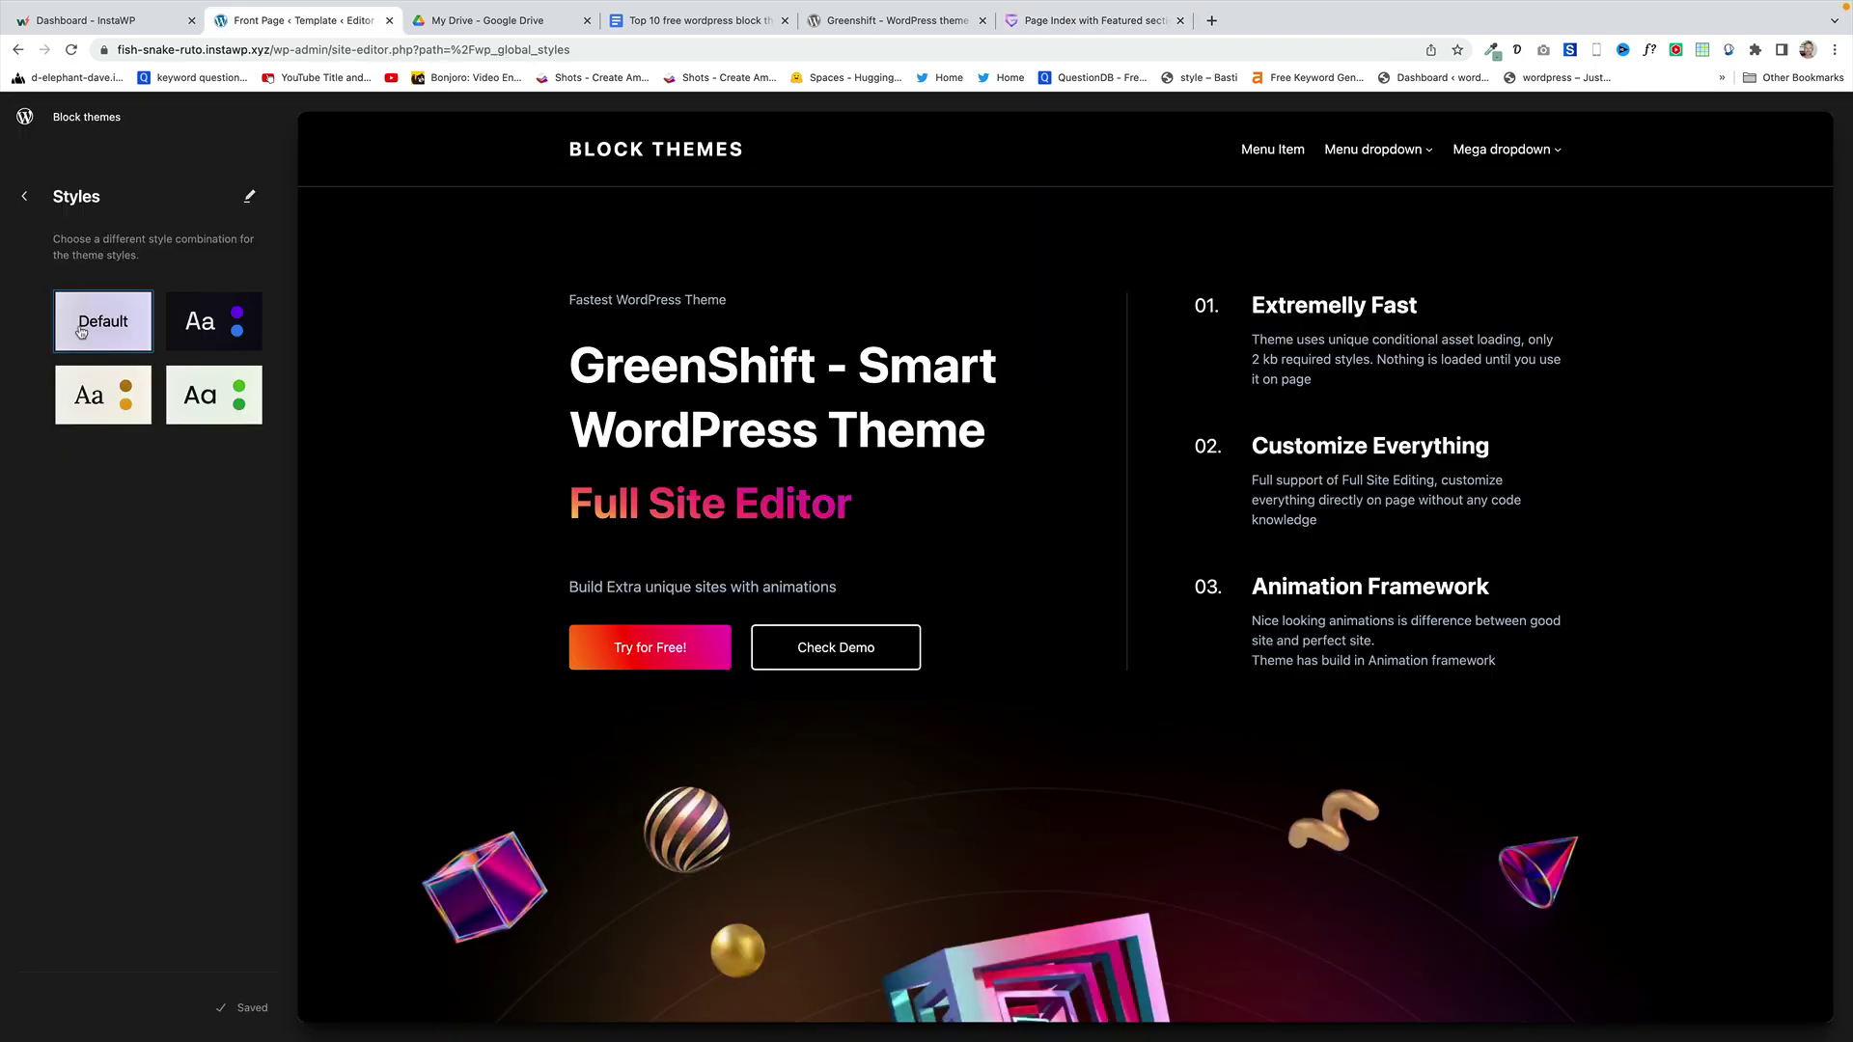
click(208, 324)
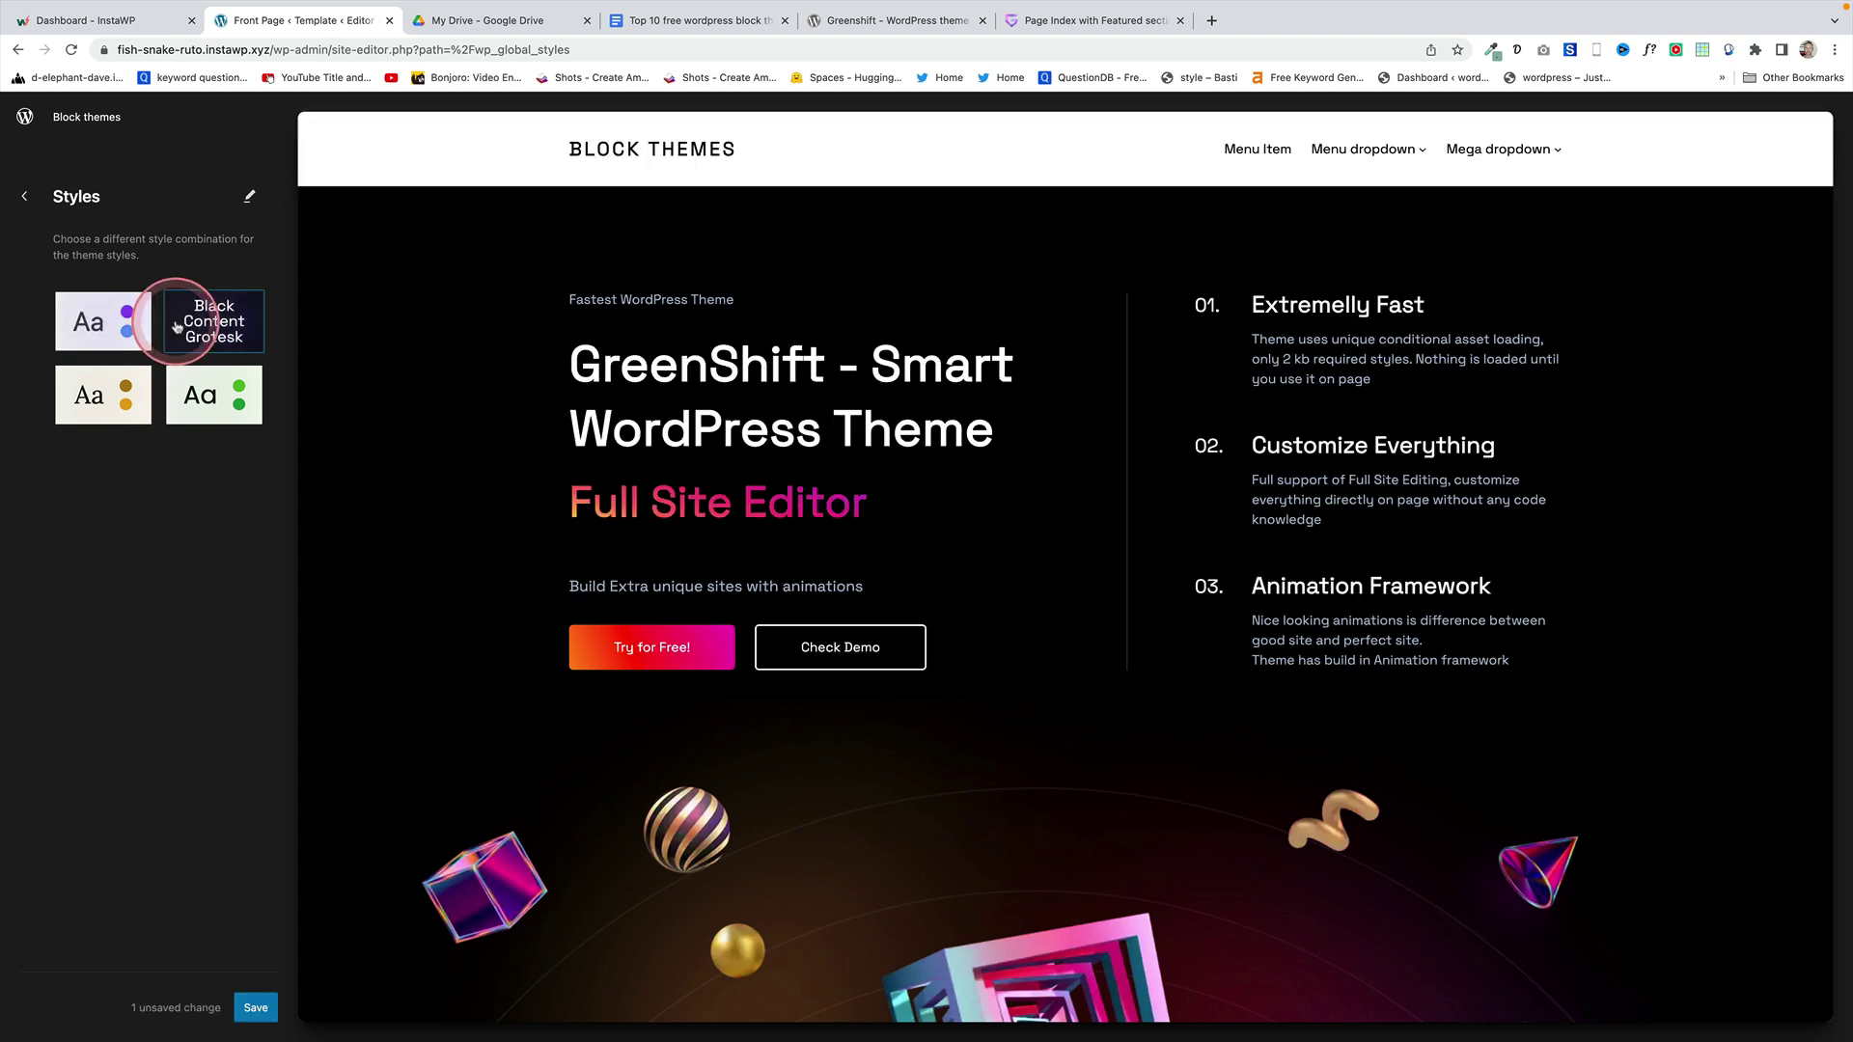
click(203, 398)
click(87, 394)
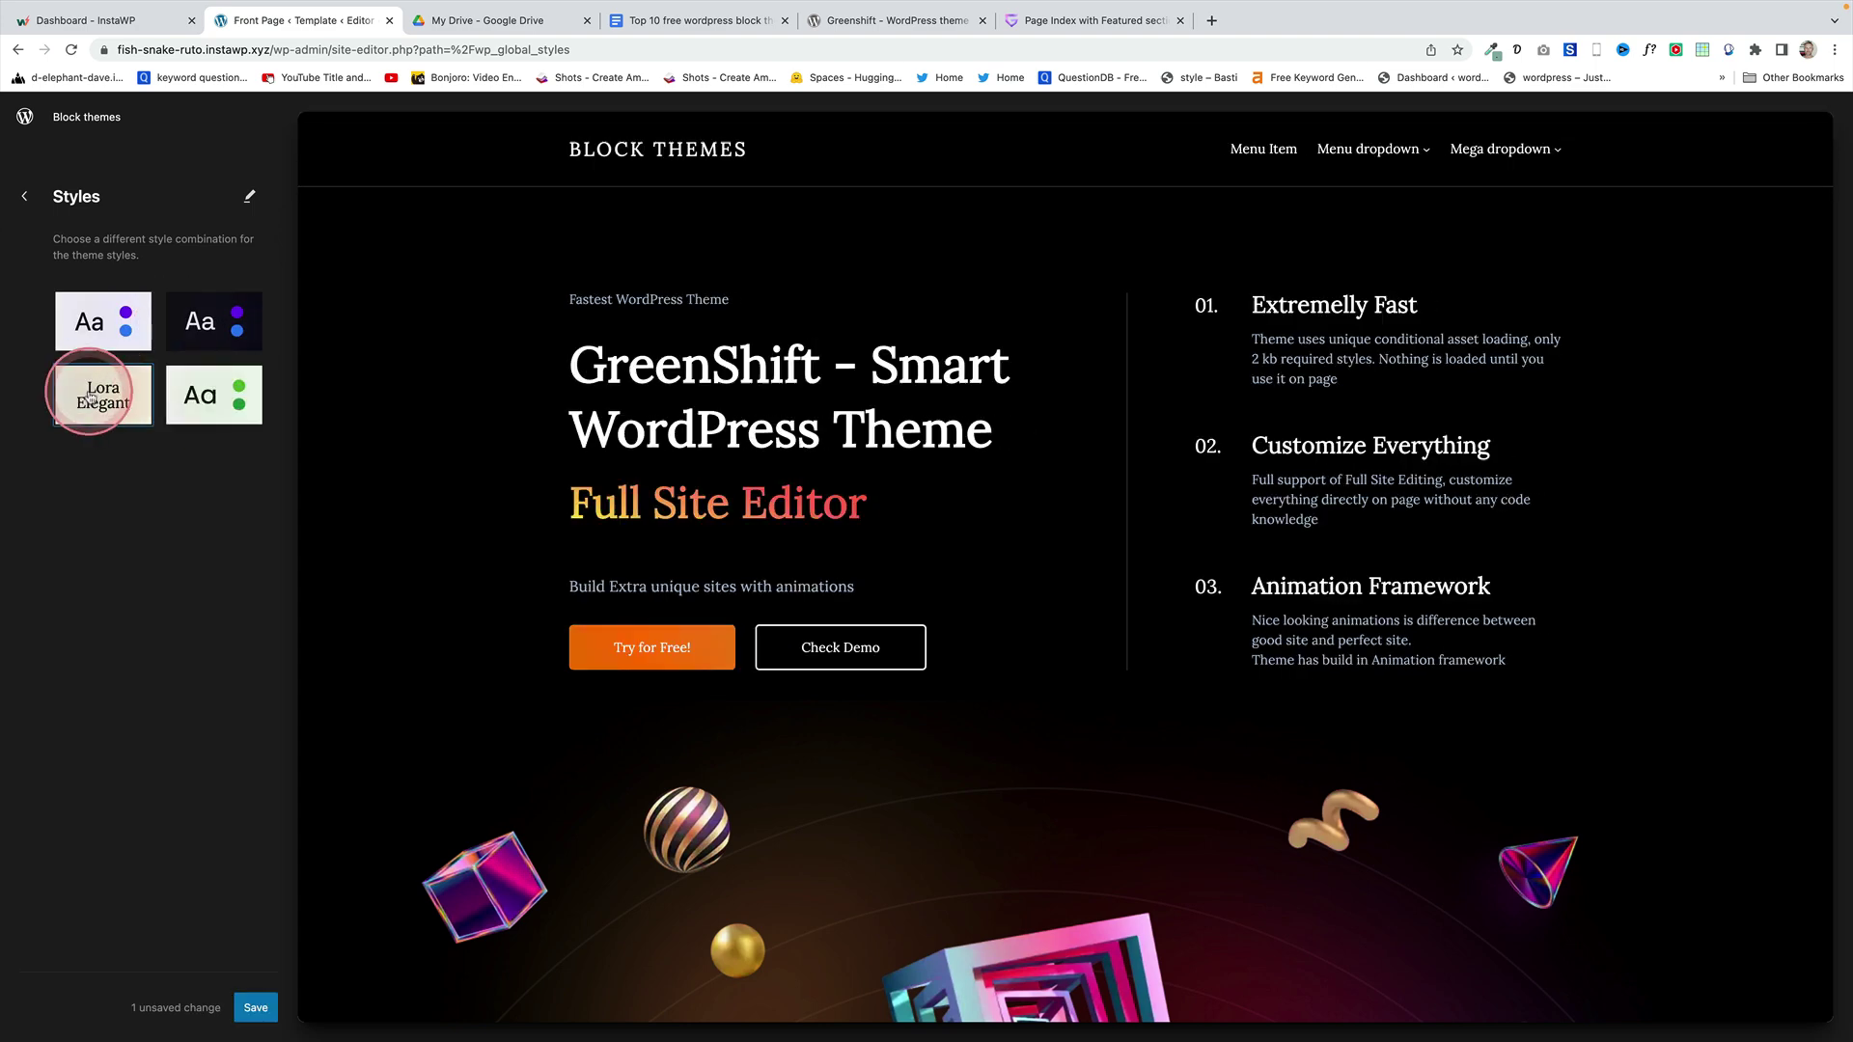
click(1419, 155)
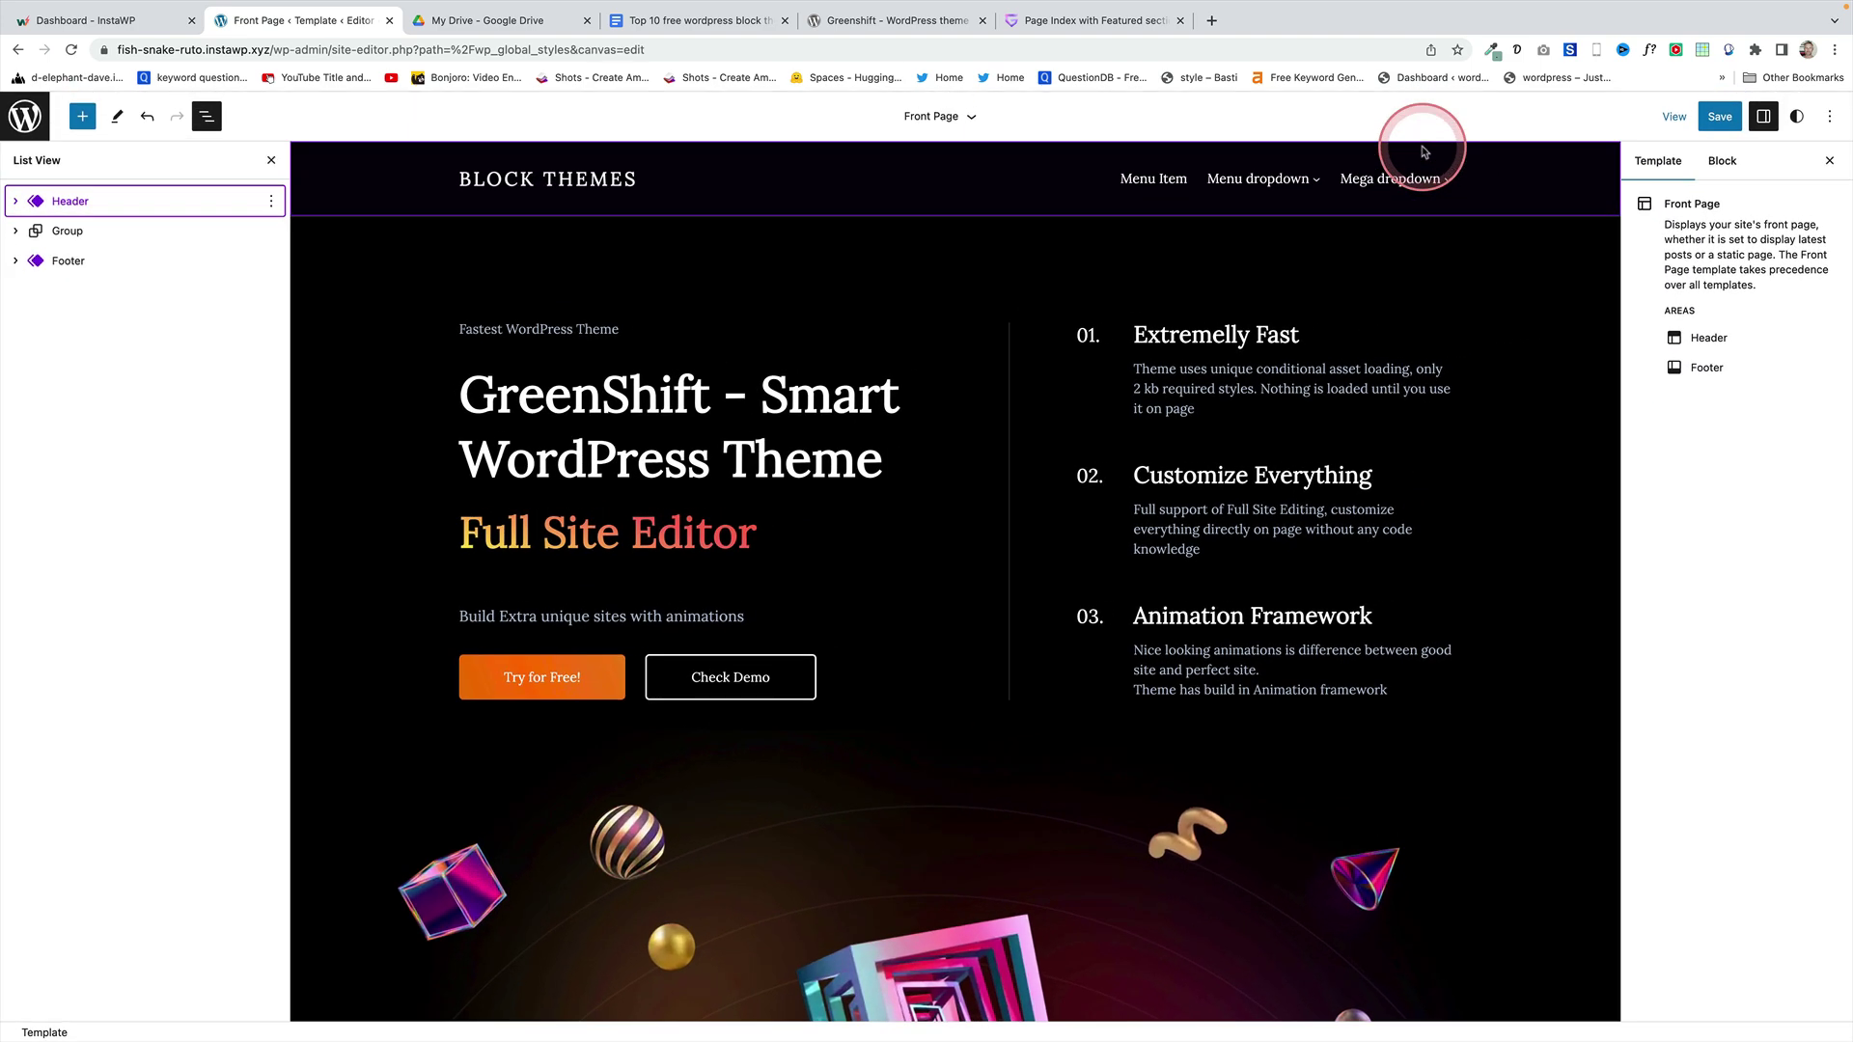
click(1437, 180)
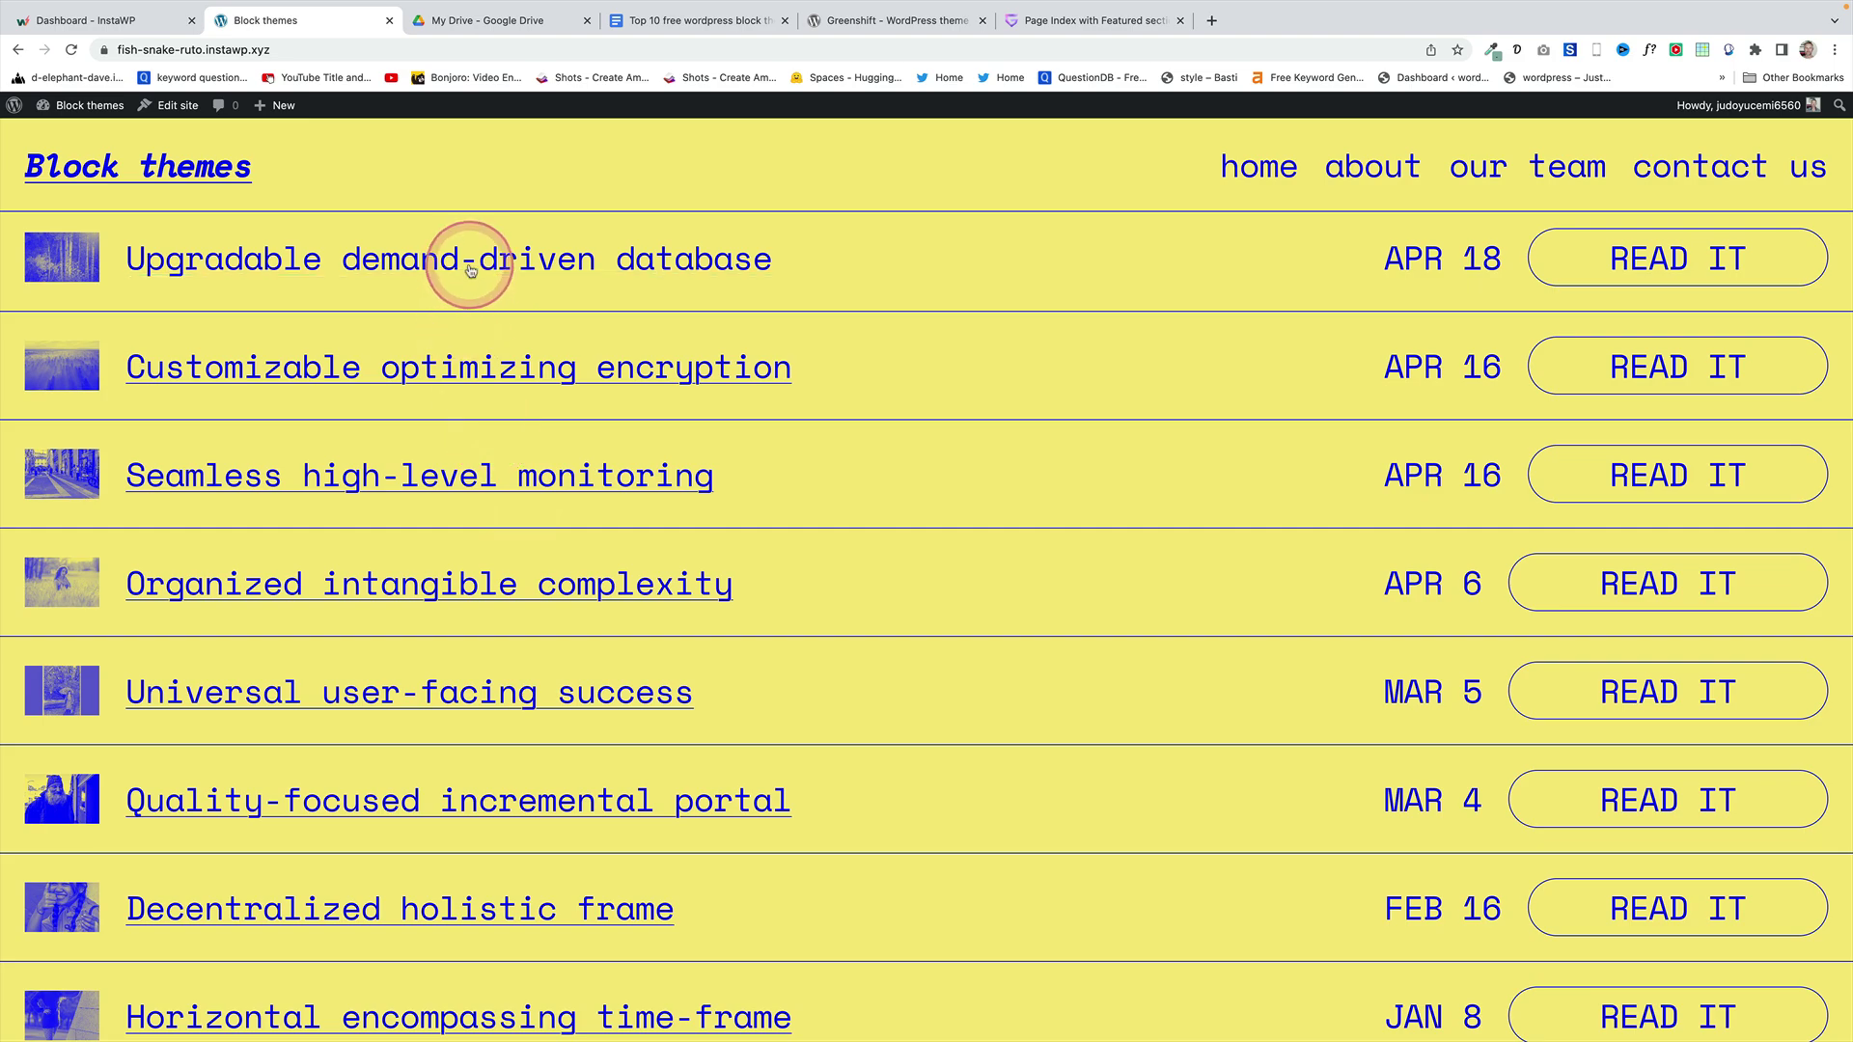
- Open the Upgradable demand-driven database post and scroll through its single-post layout
click(469, 258)
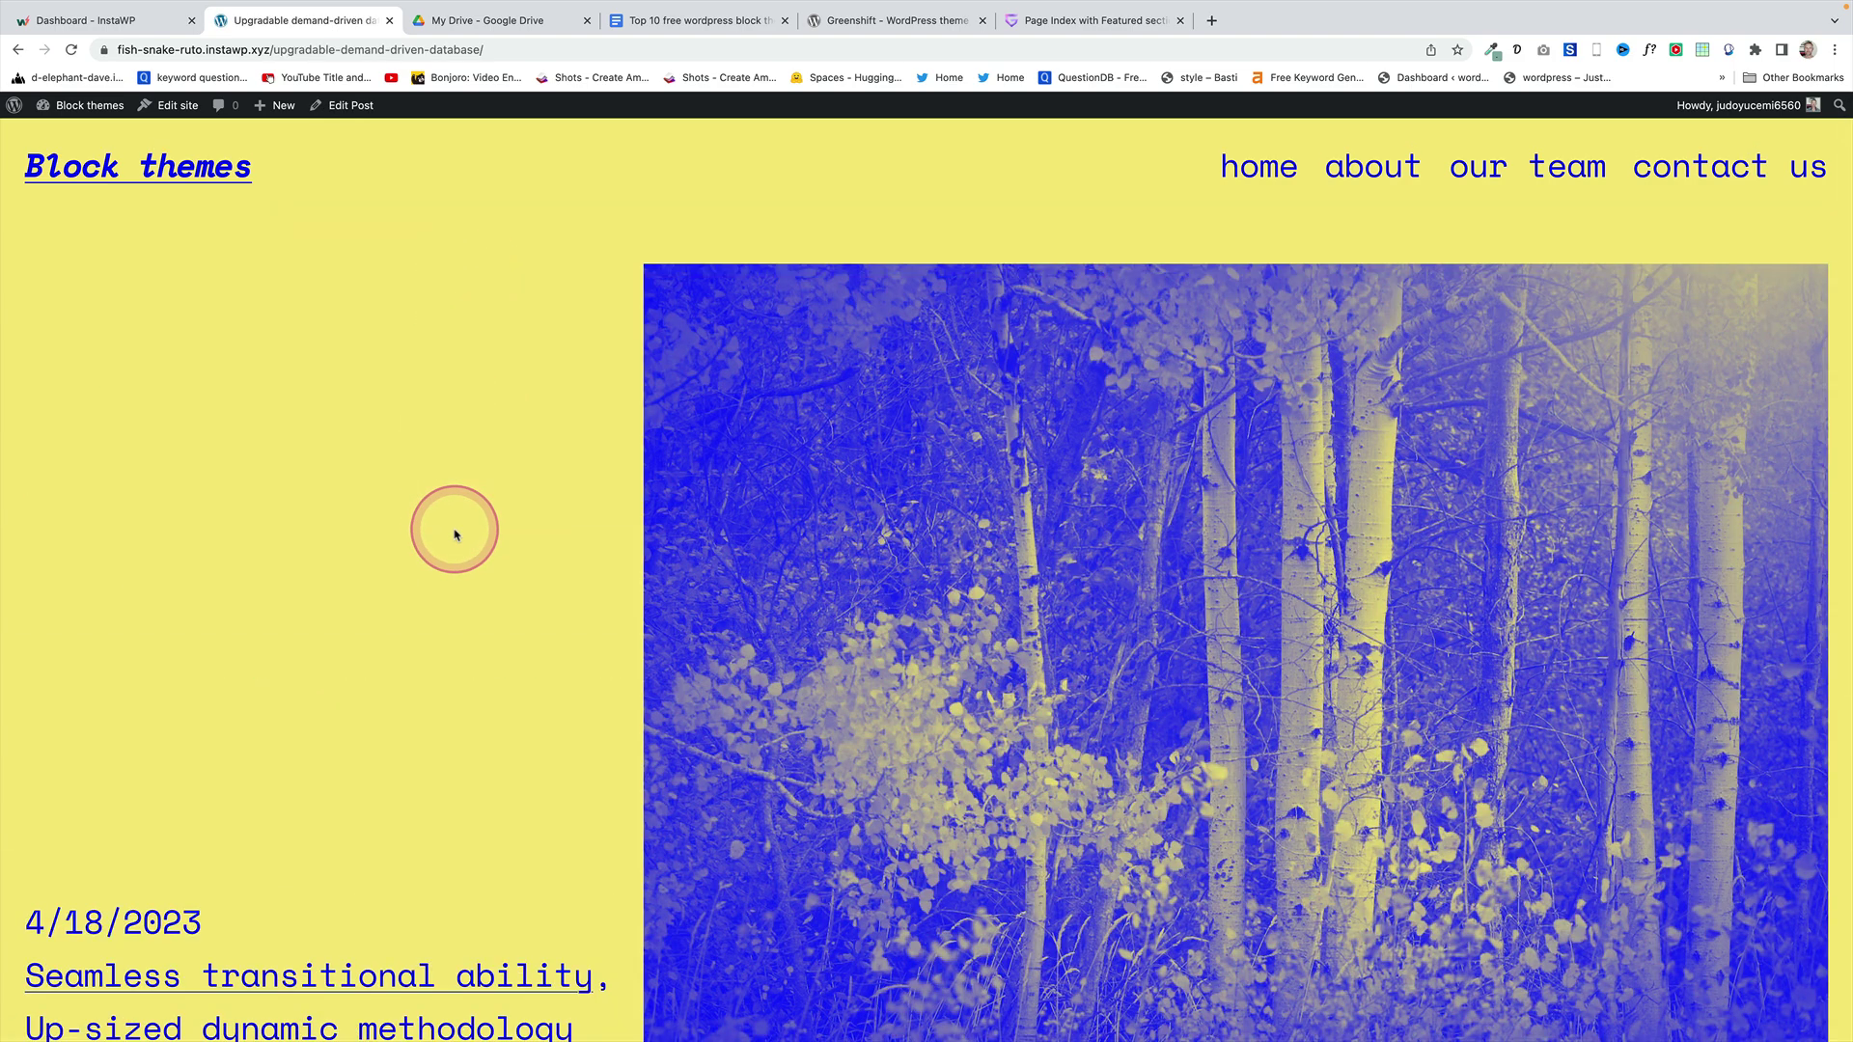
scroll(455, 529, down, 3)
scroll(455, 534, down, 7)
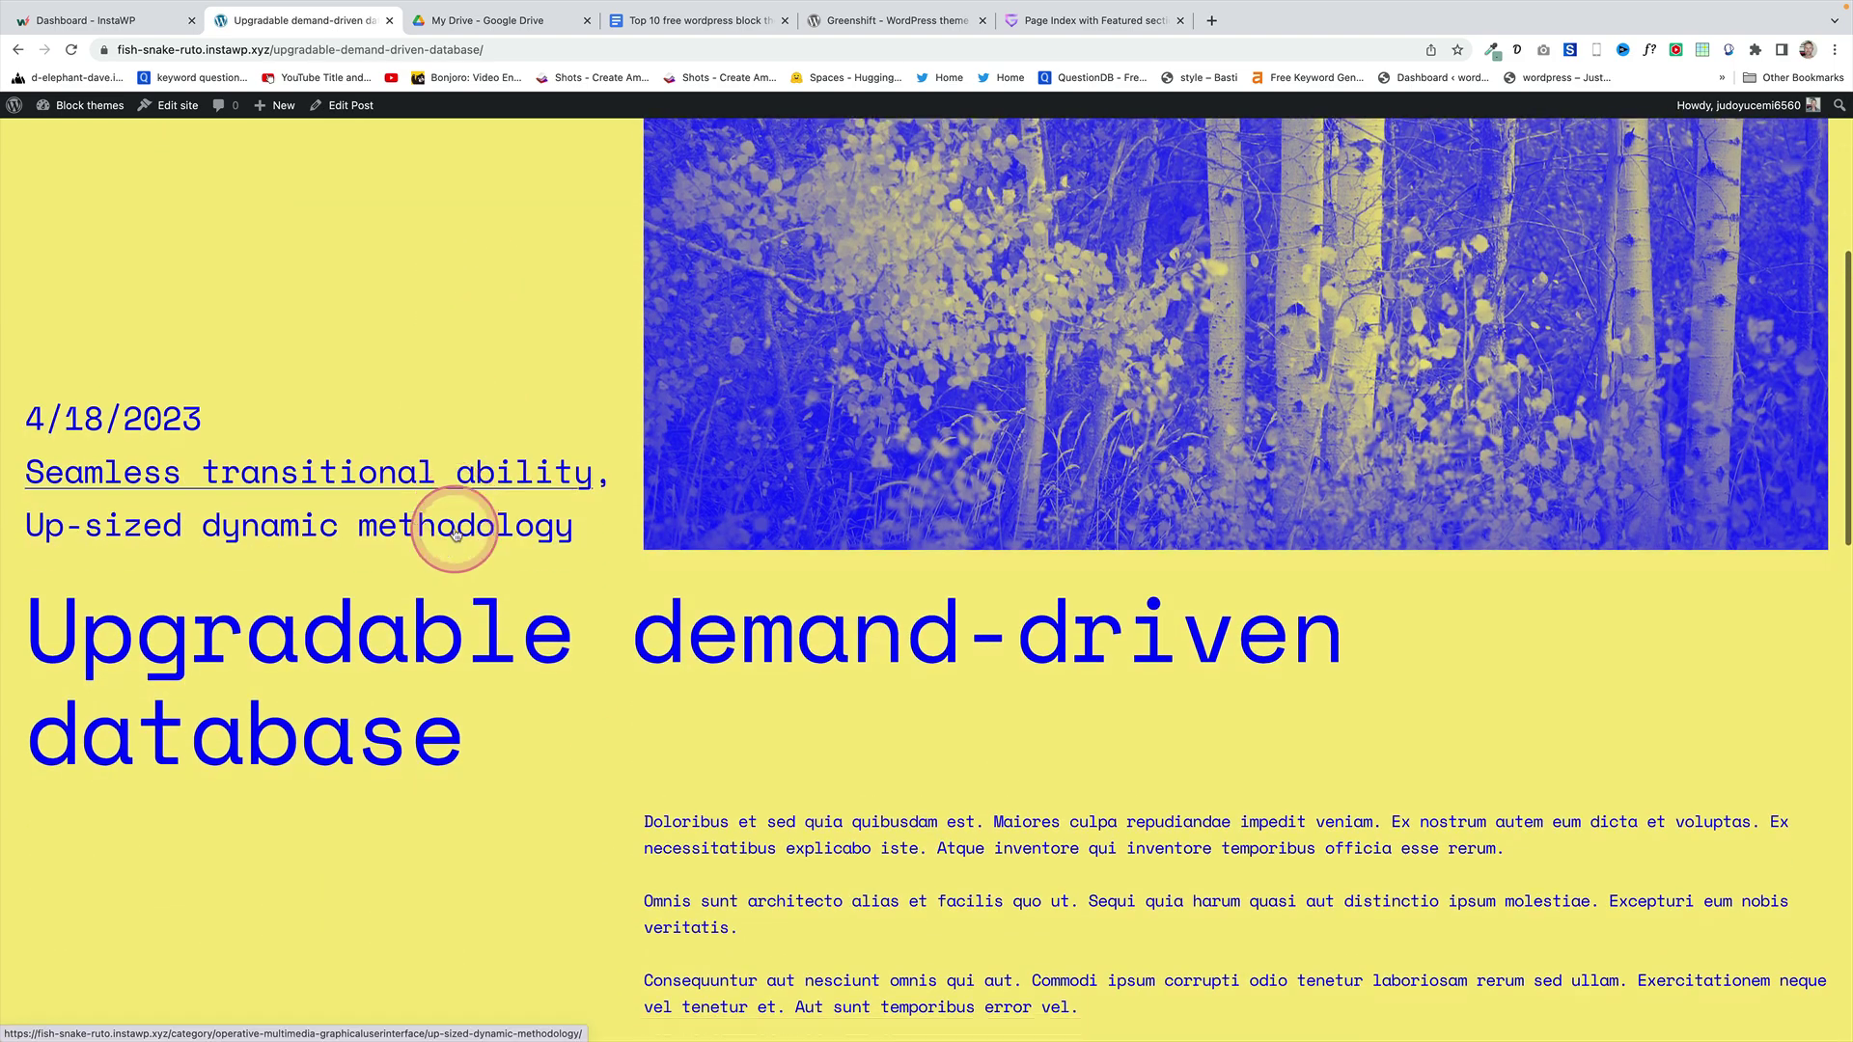
scroll(455, 534, down, 8)
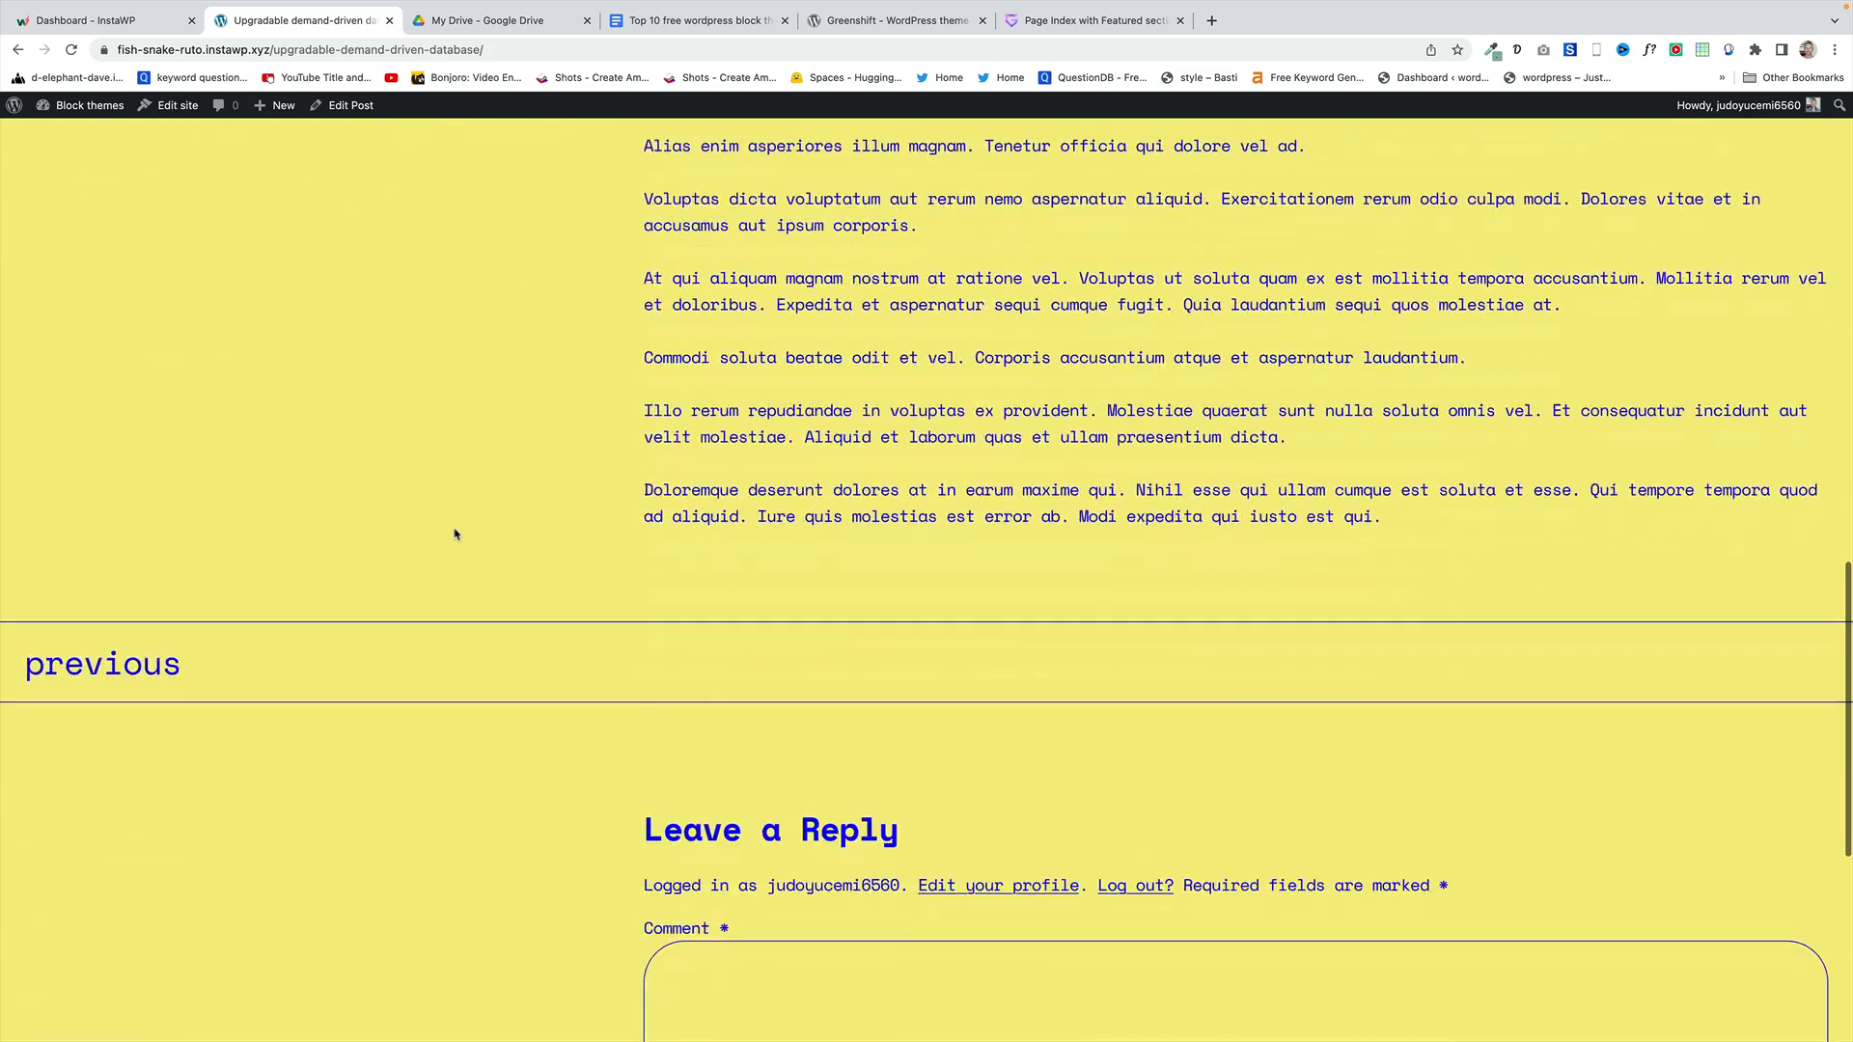
- Return to the Block themes home page and open the Customizable optimizing encryption post
scroll(507, 449, up, 3)
scroll(518, 419, up, 15)
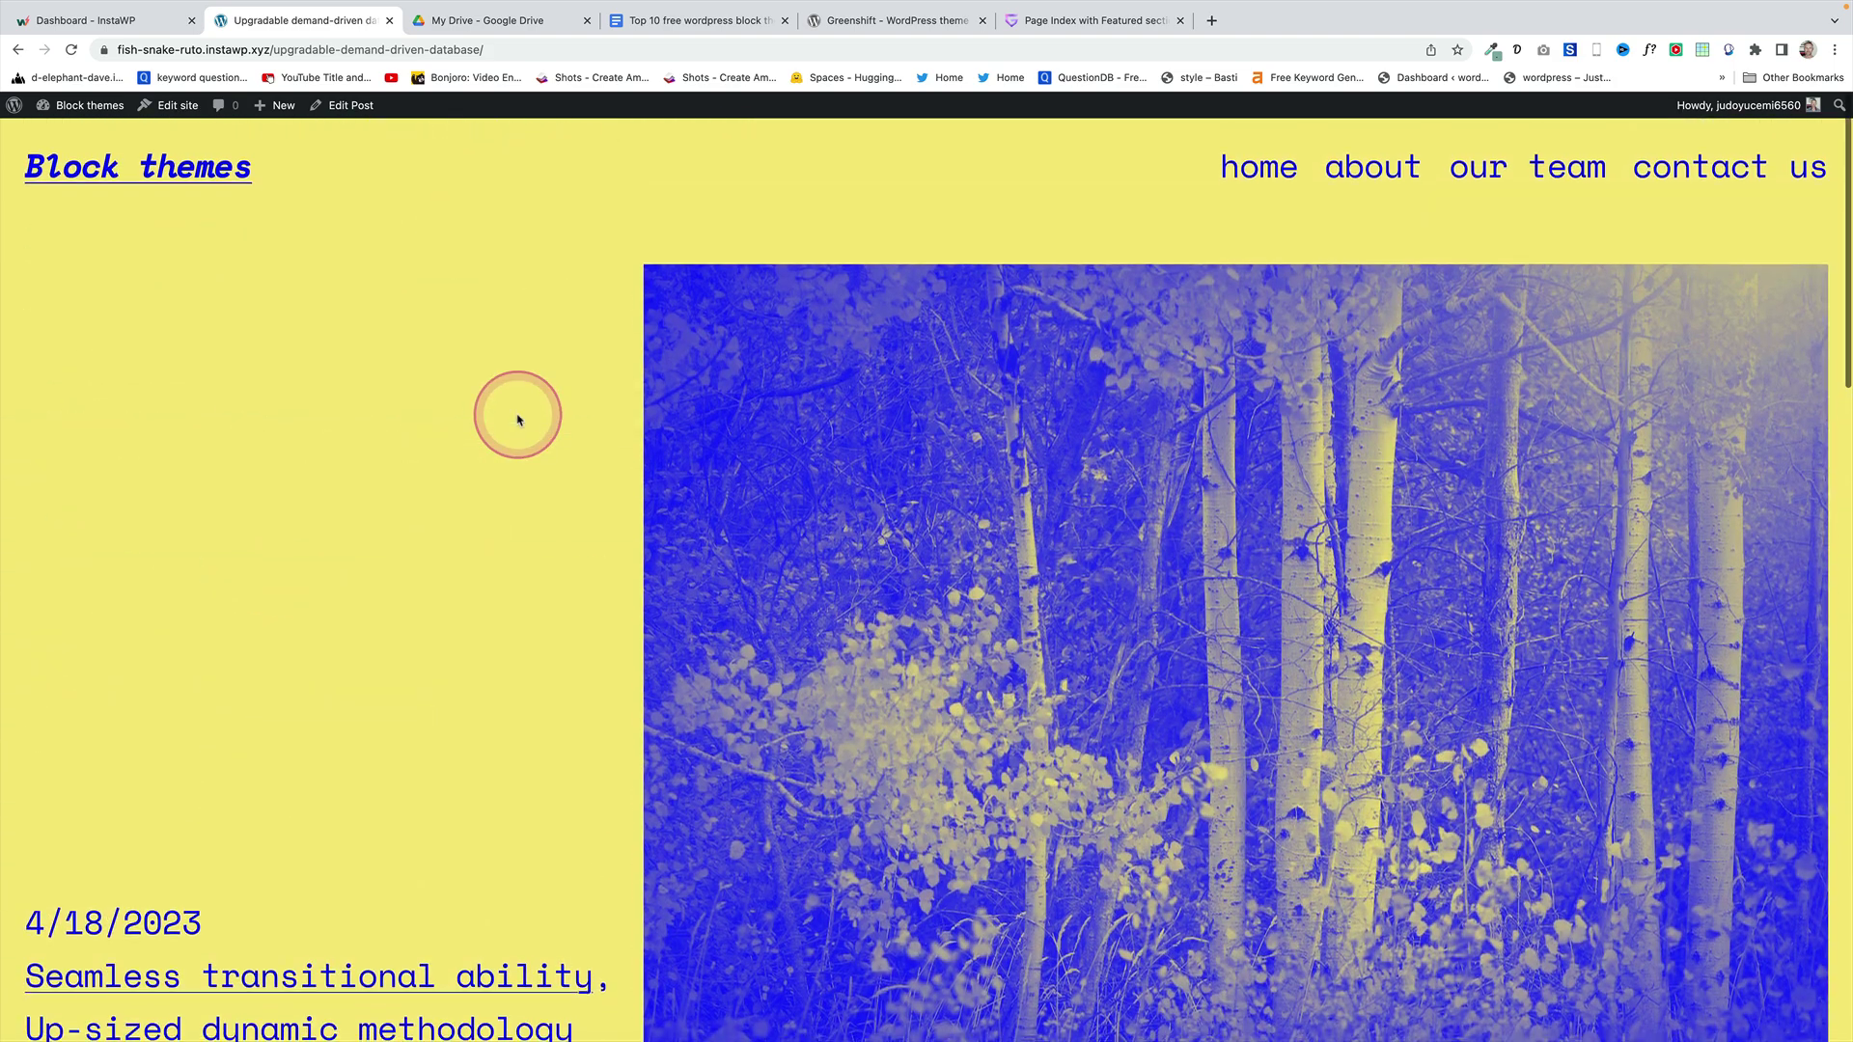
click(156, 185)
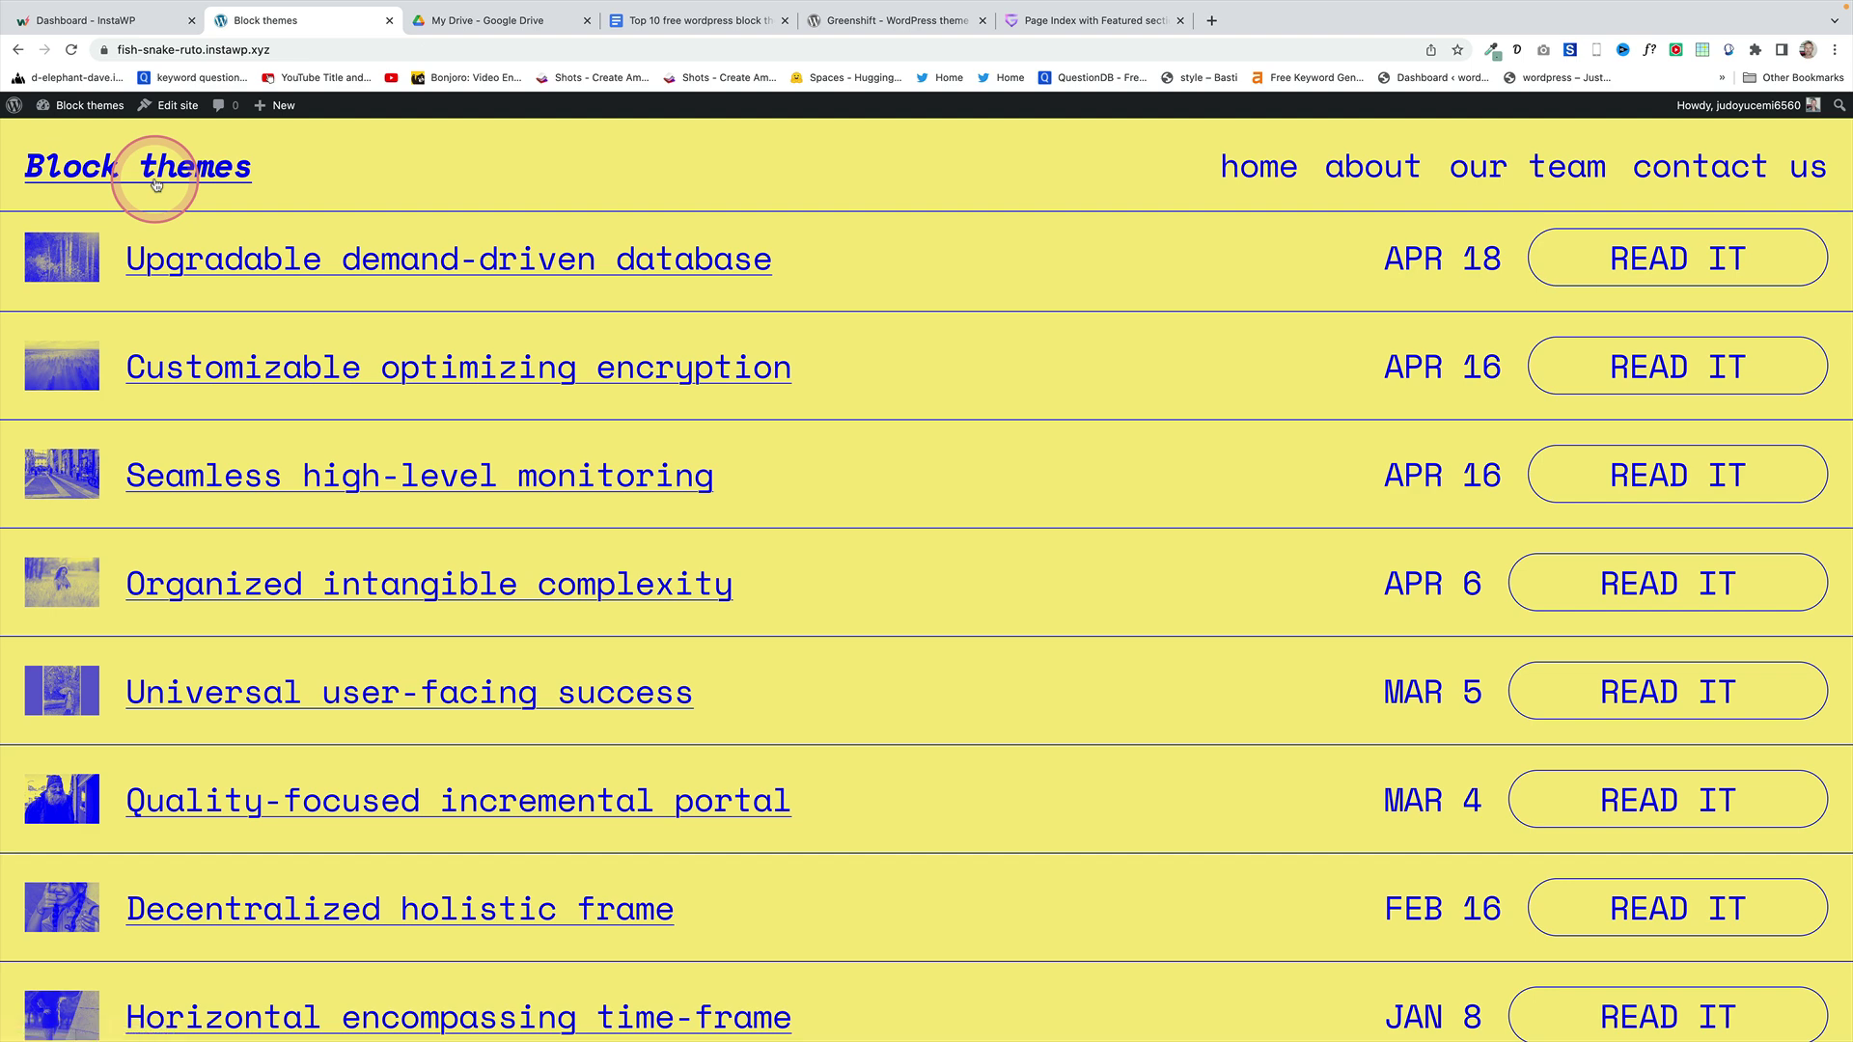
click(272, 375)
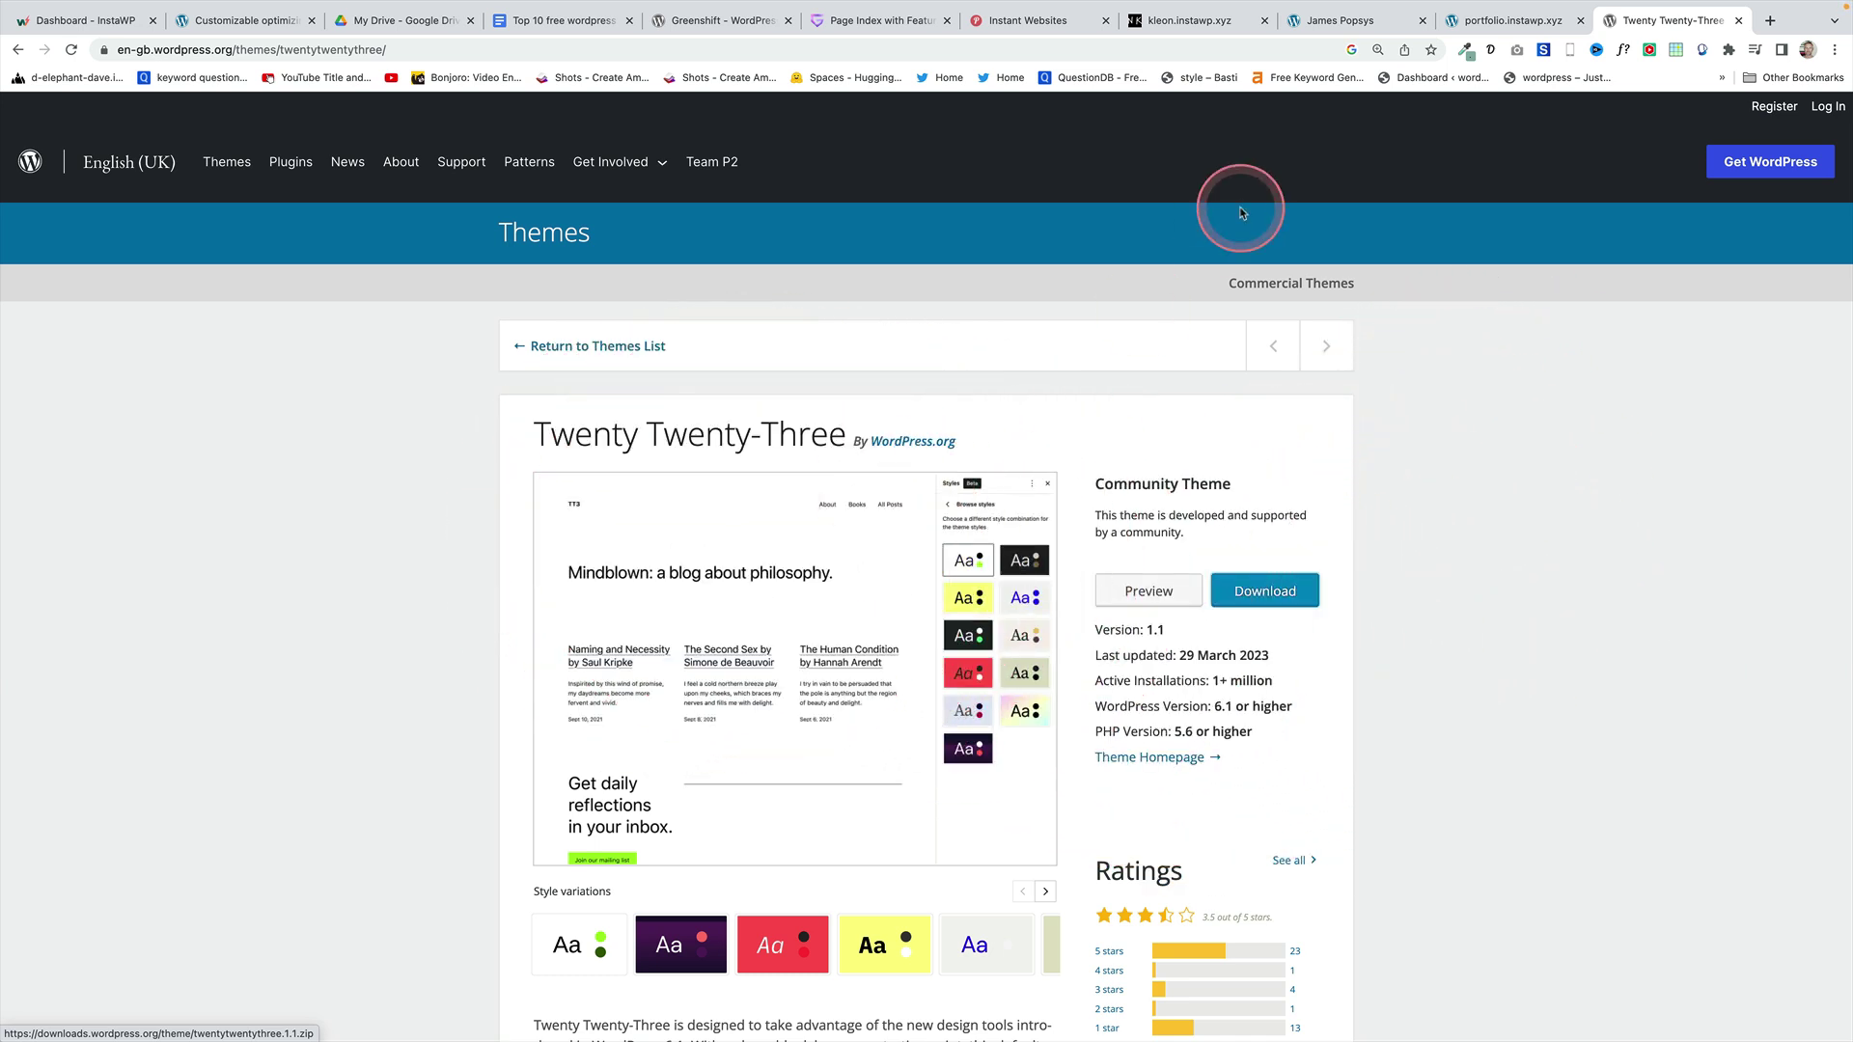
- Switch to the portfolio demo site, view the London nights post, and go back to the photo grid
click(1341, 23)
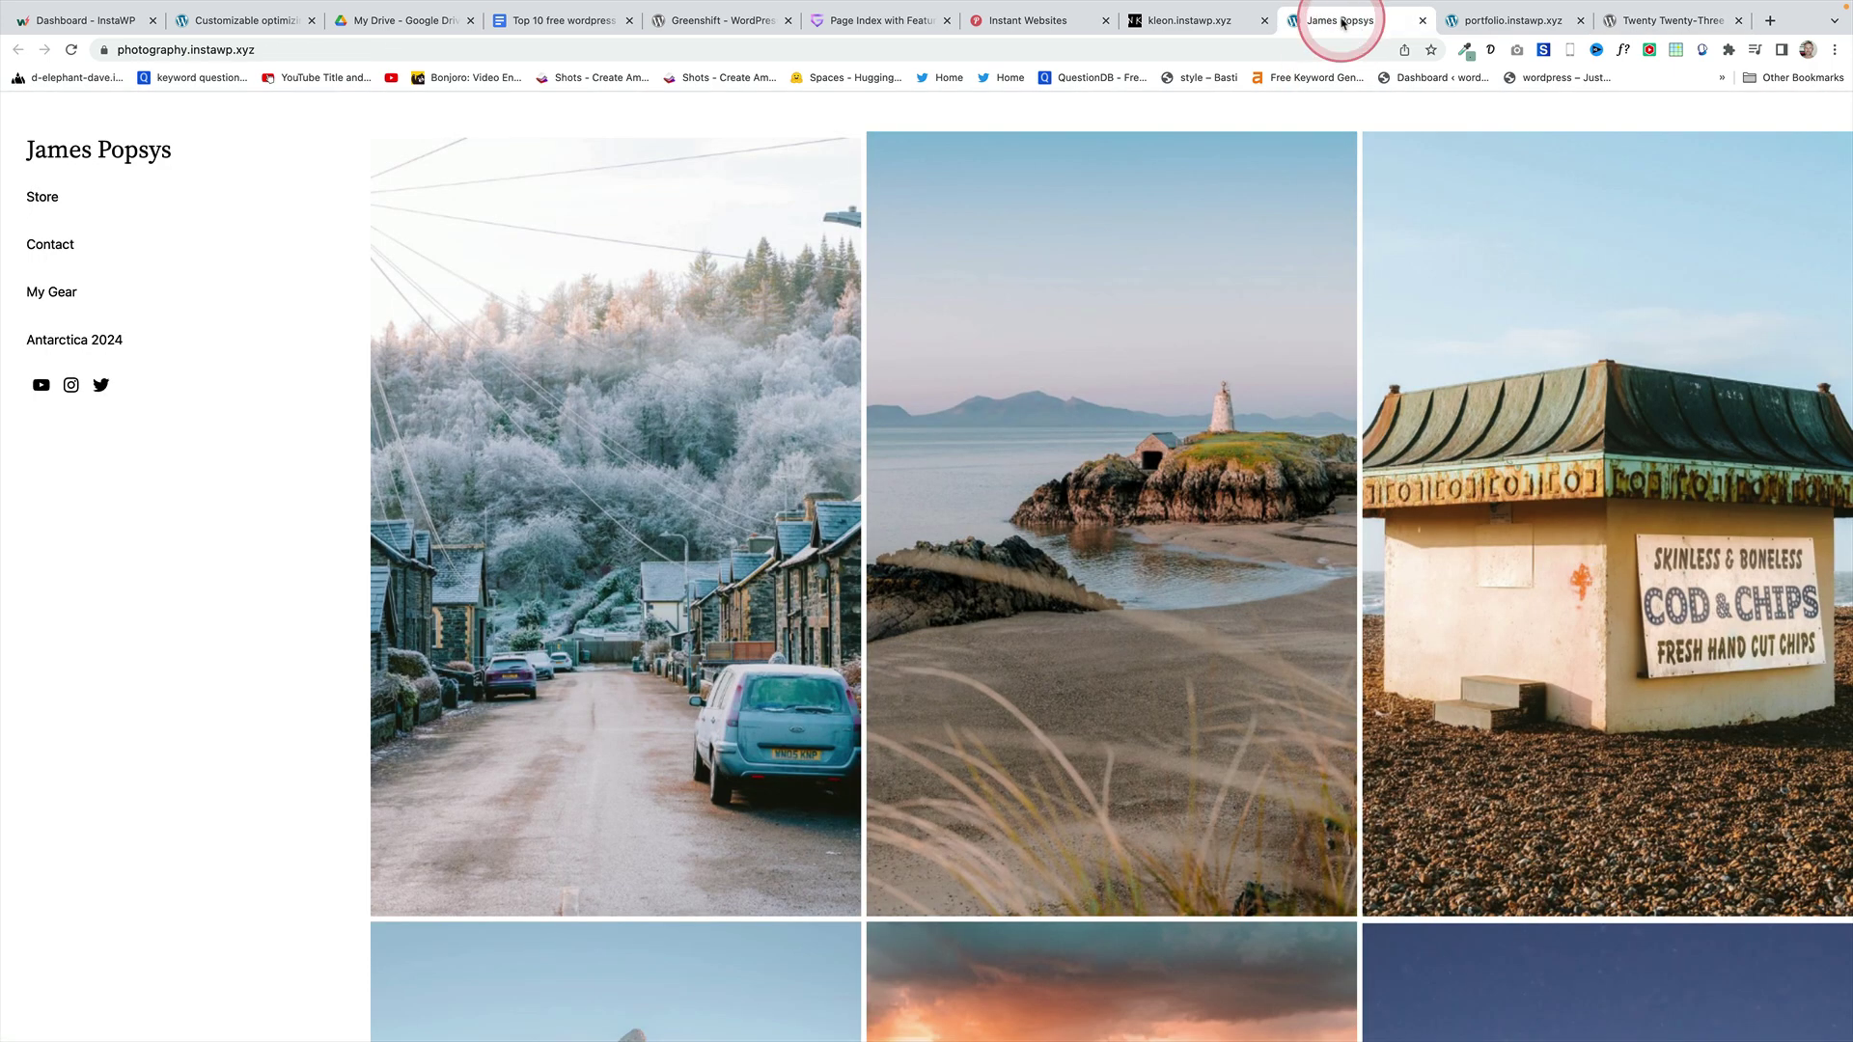
click(1498, 27)
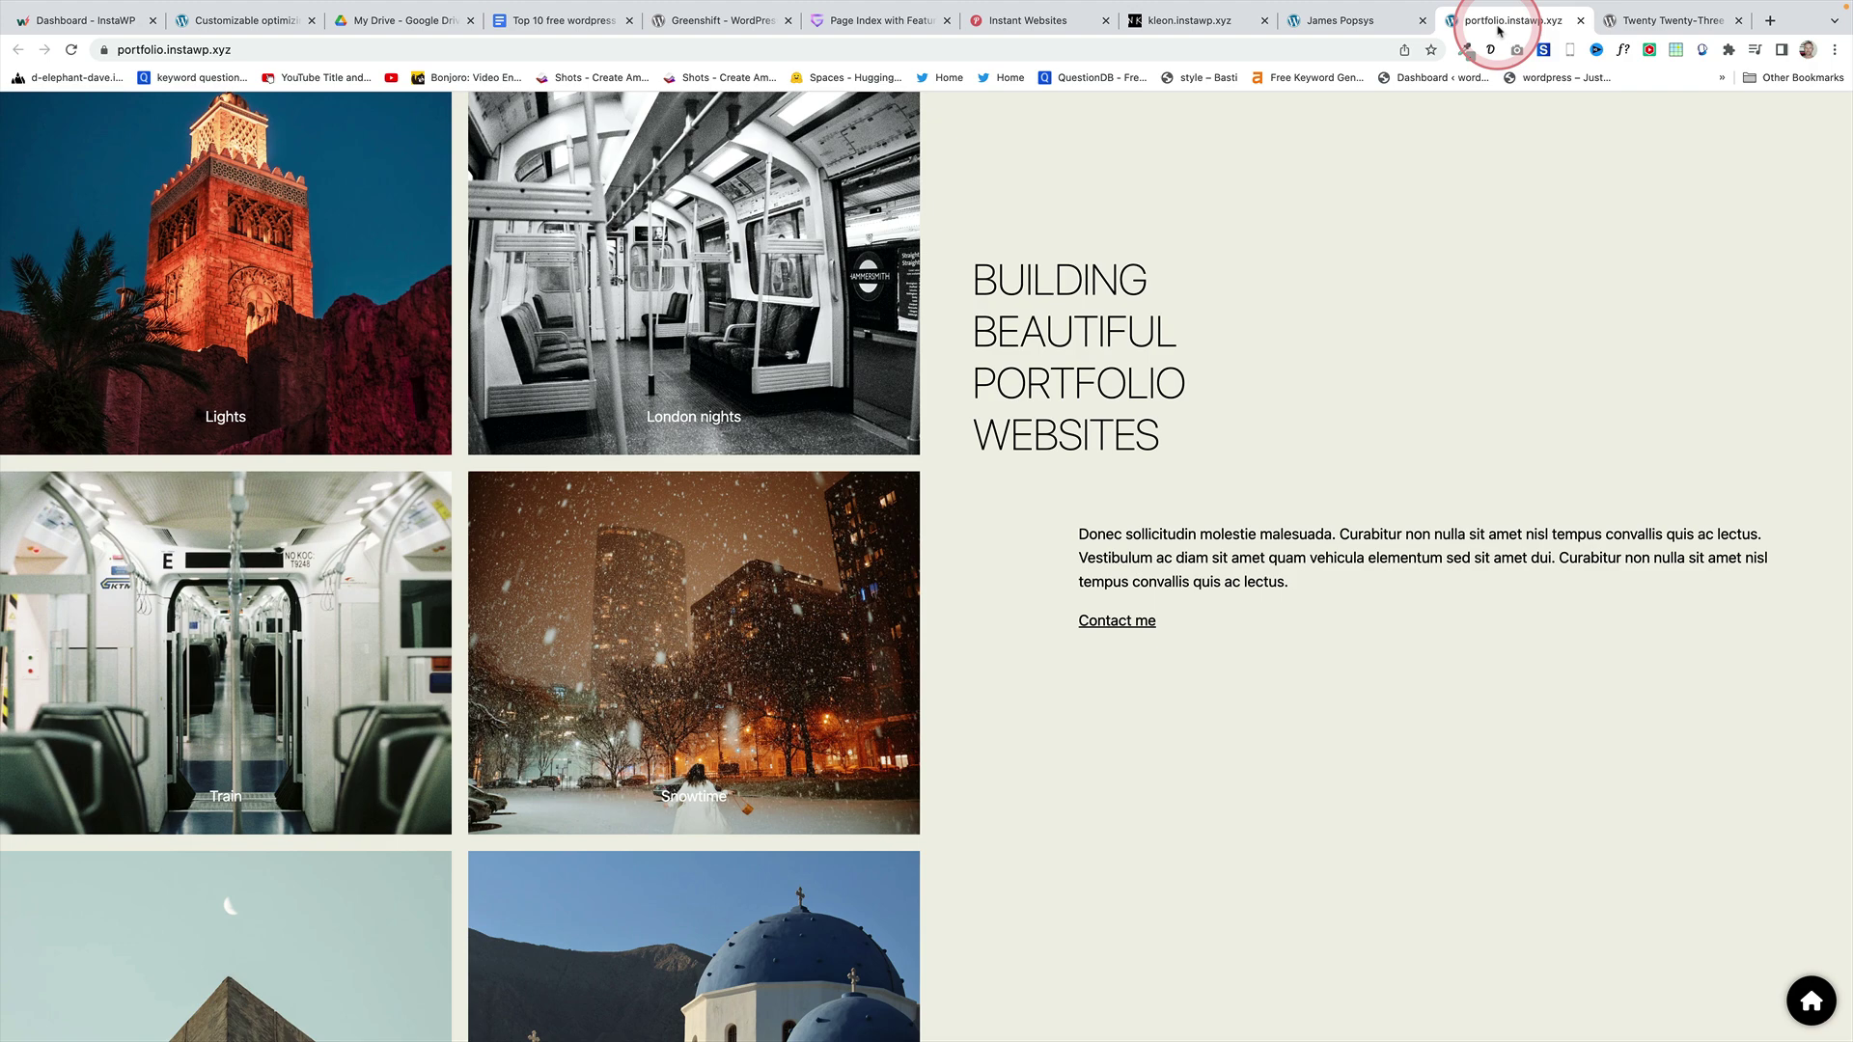
click(683, 420)
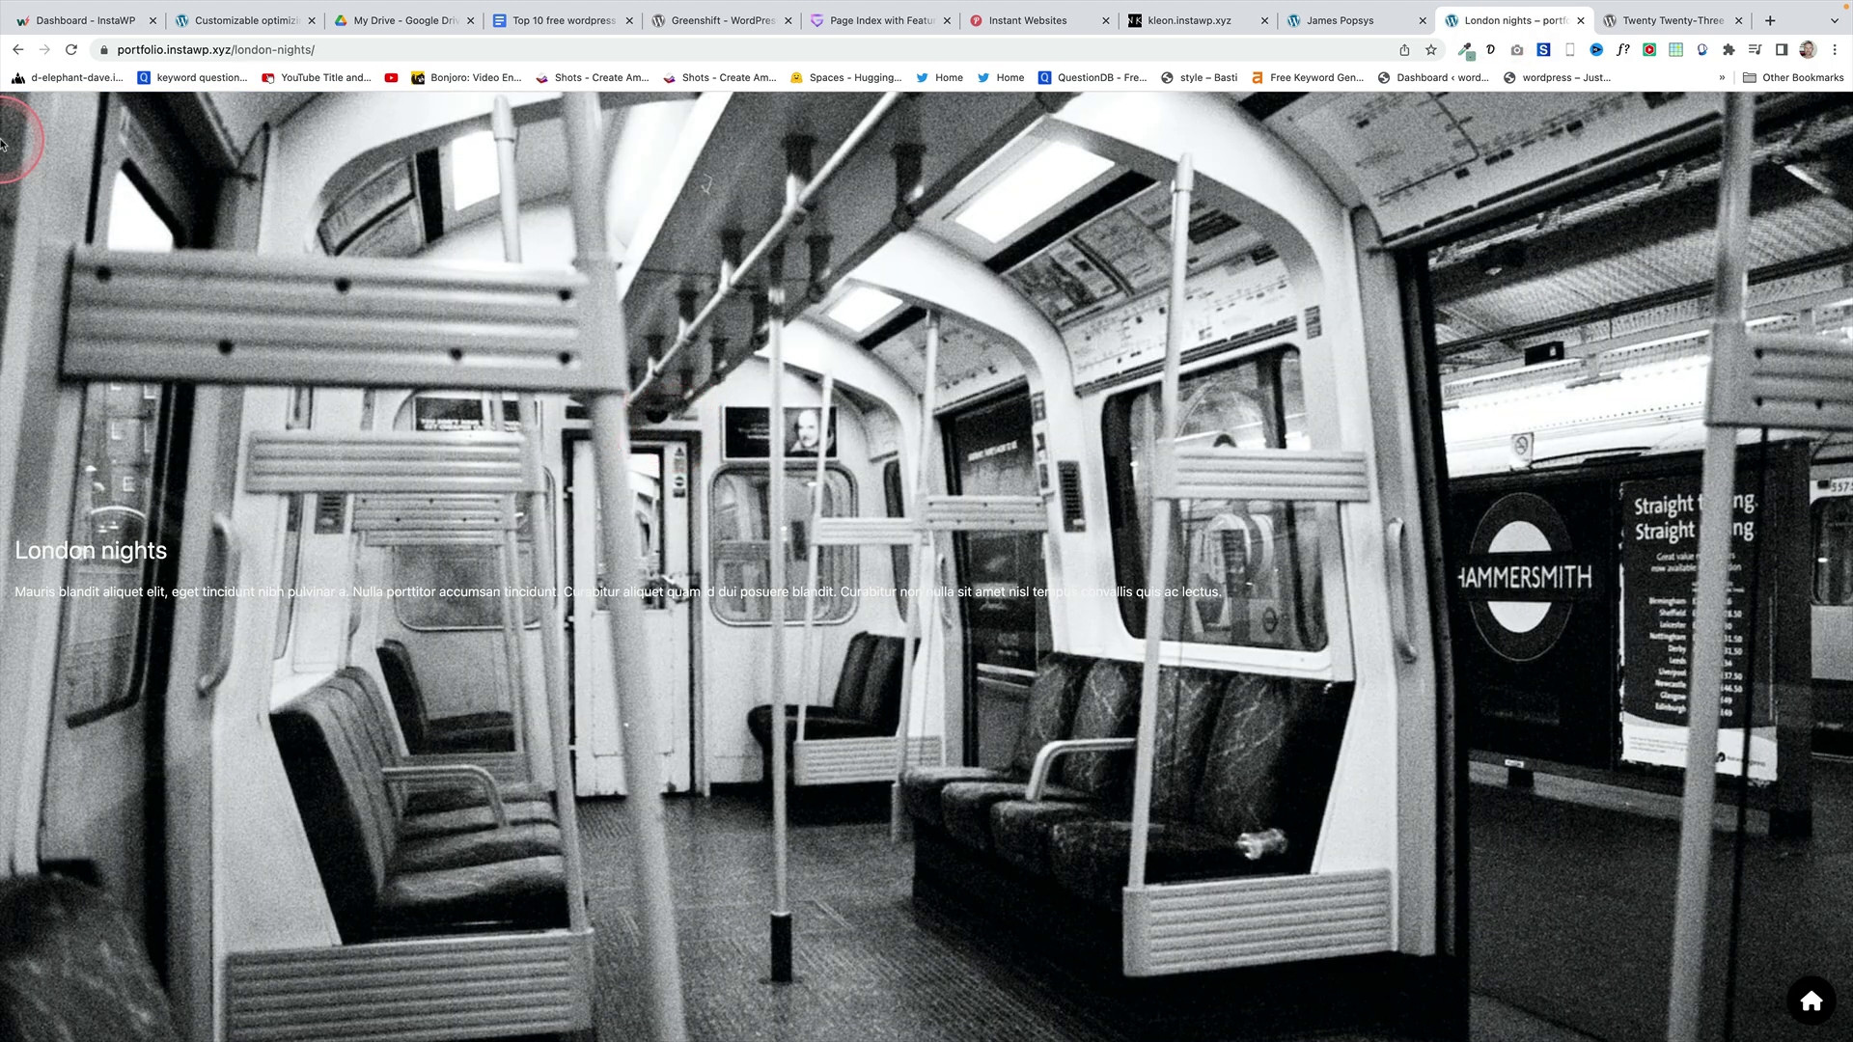
click(12, 56)
click(867, 448)
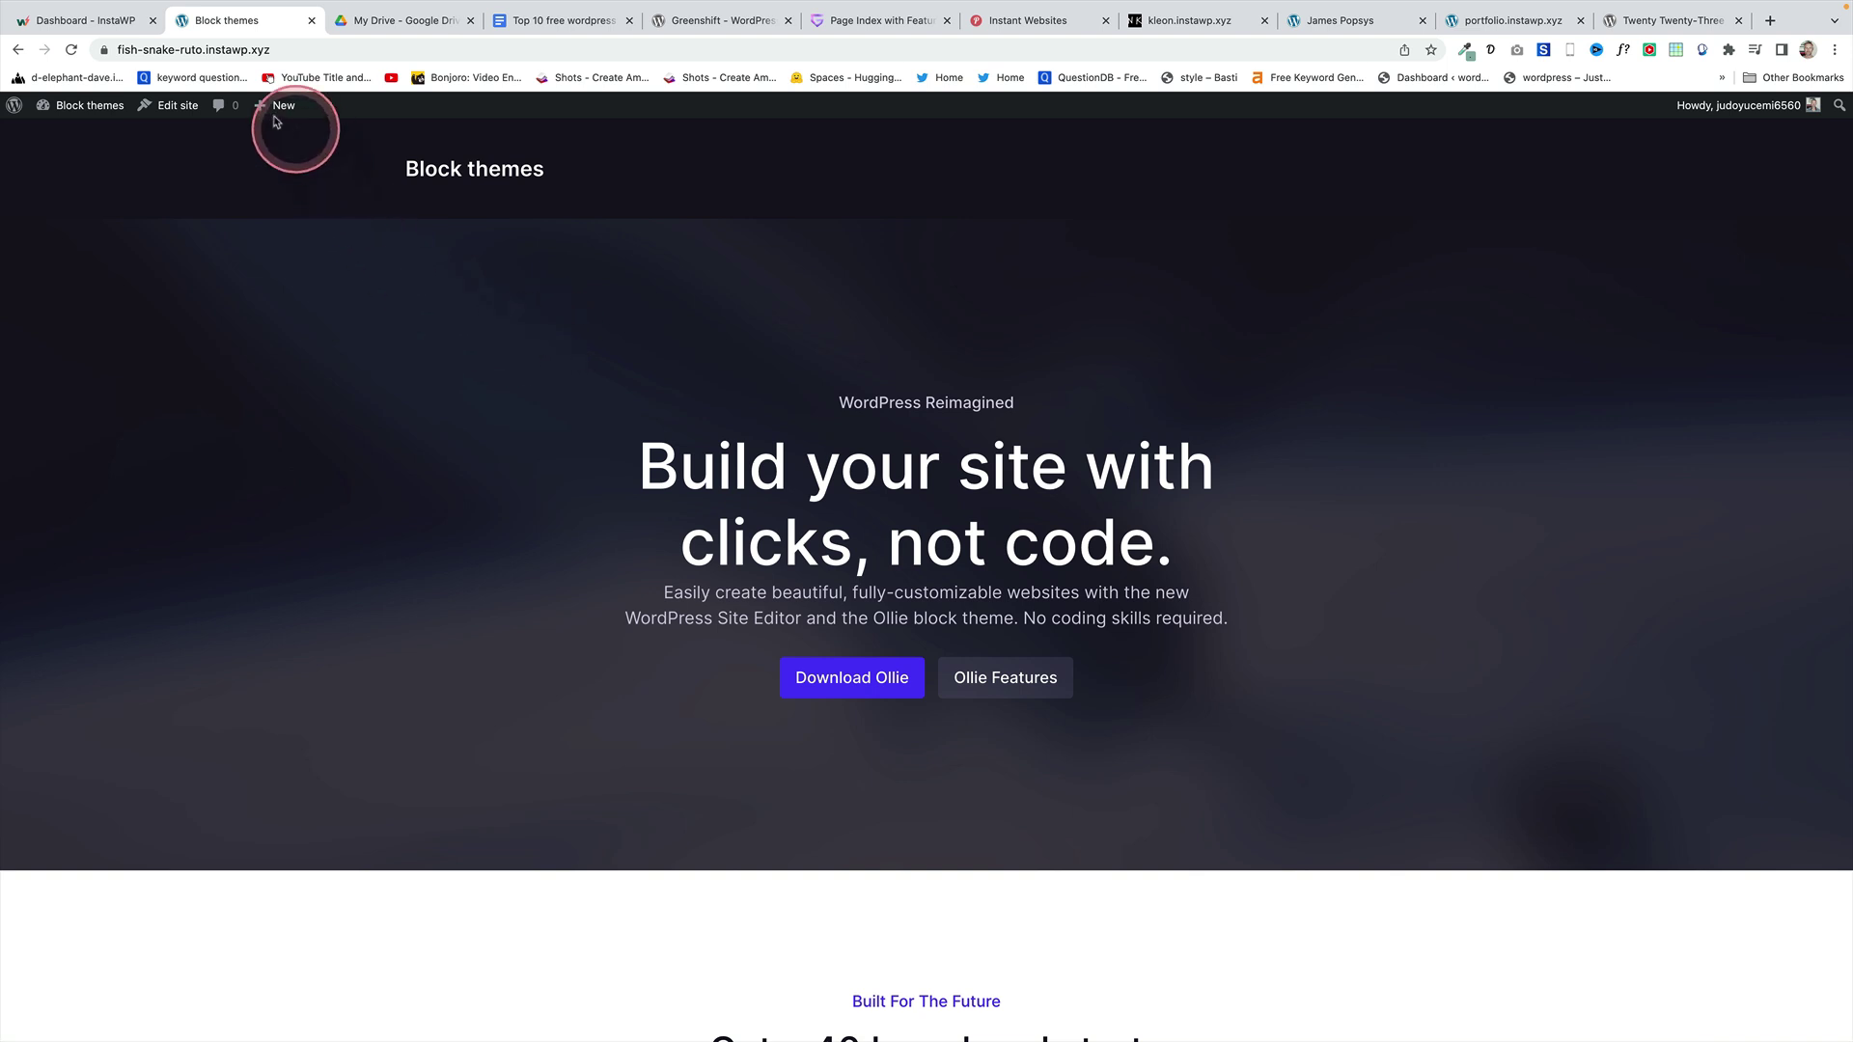
- Insert the dark Hero Call To Action Buttons pattern from the Hero pattern category
mouse_move(270, 114)
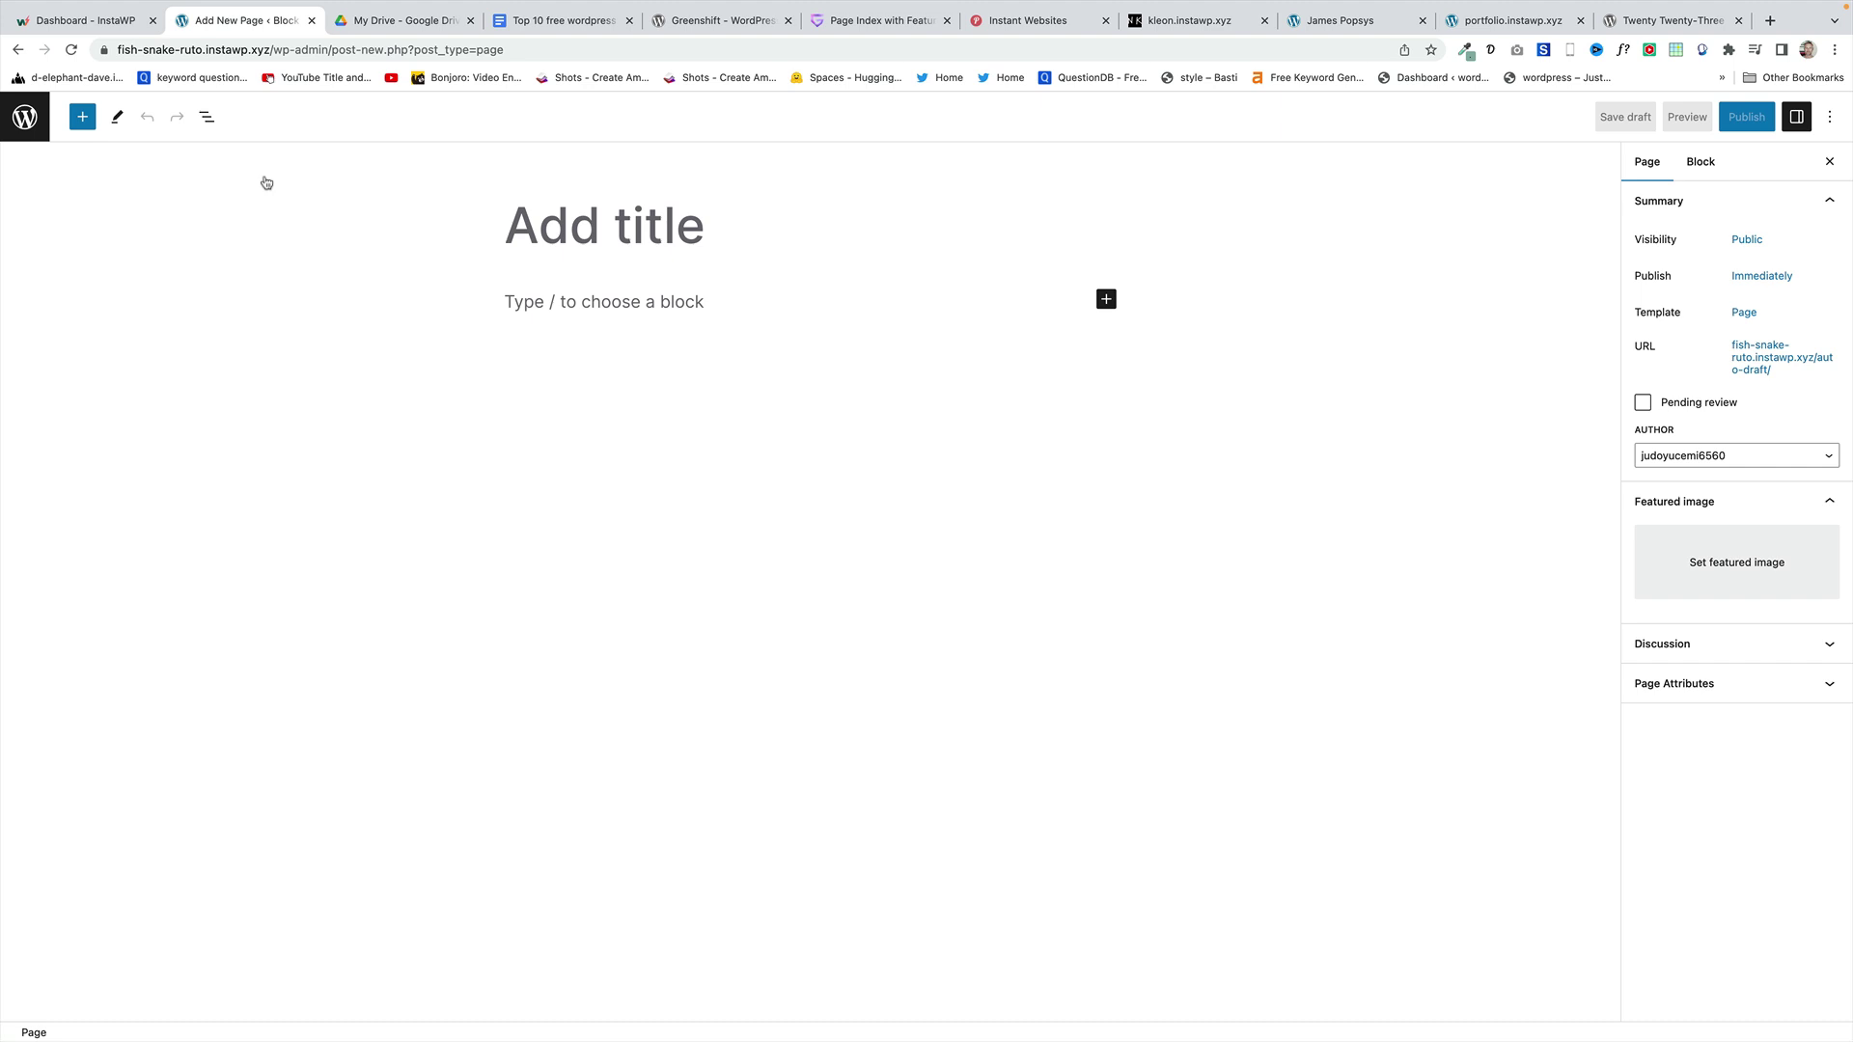
click(97, 132)
click(135, 215)
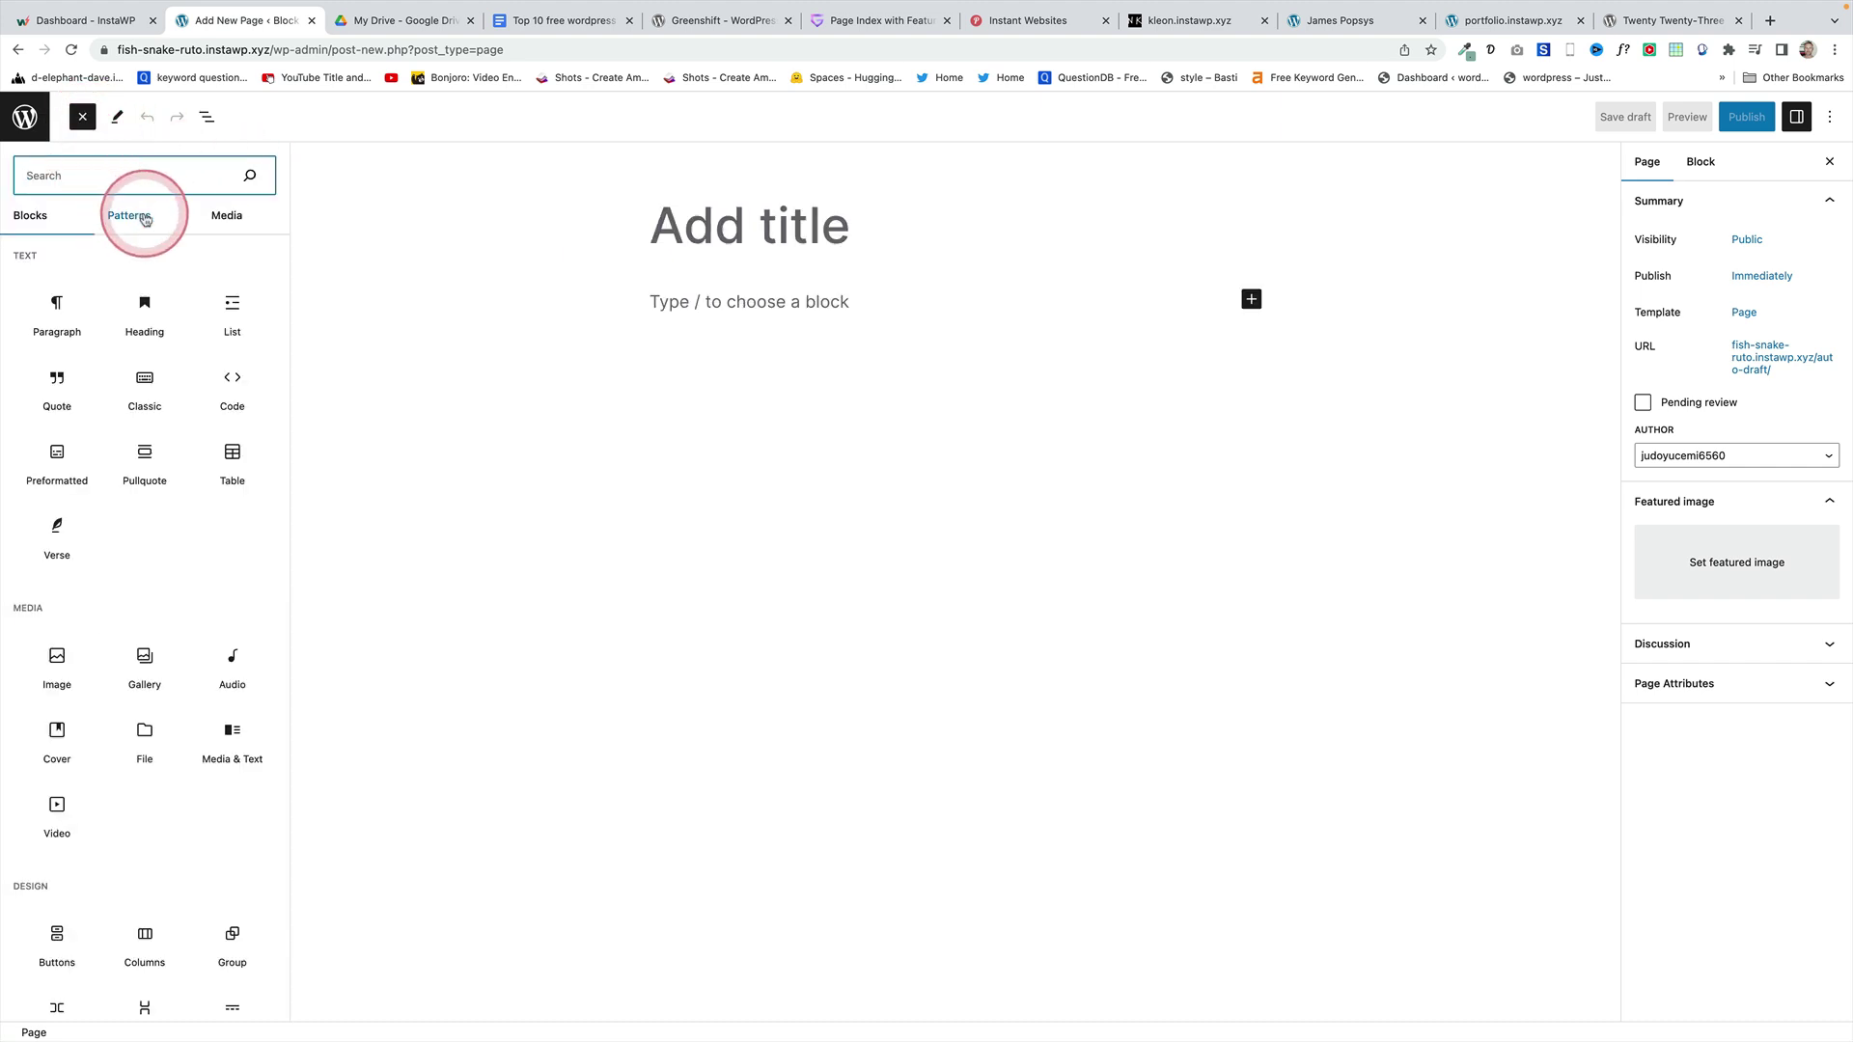
click(36, 450)
click(85, 585)
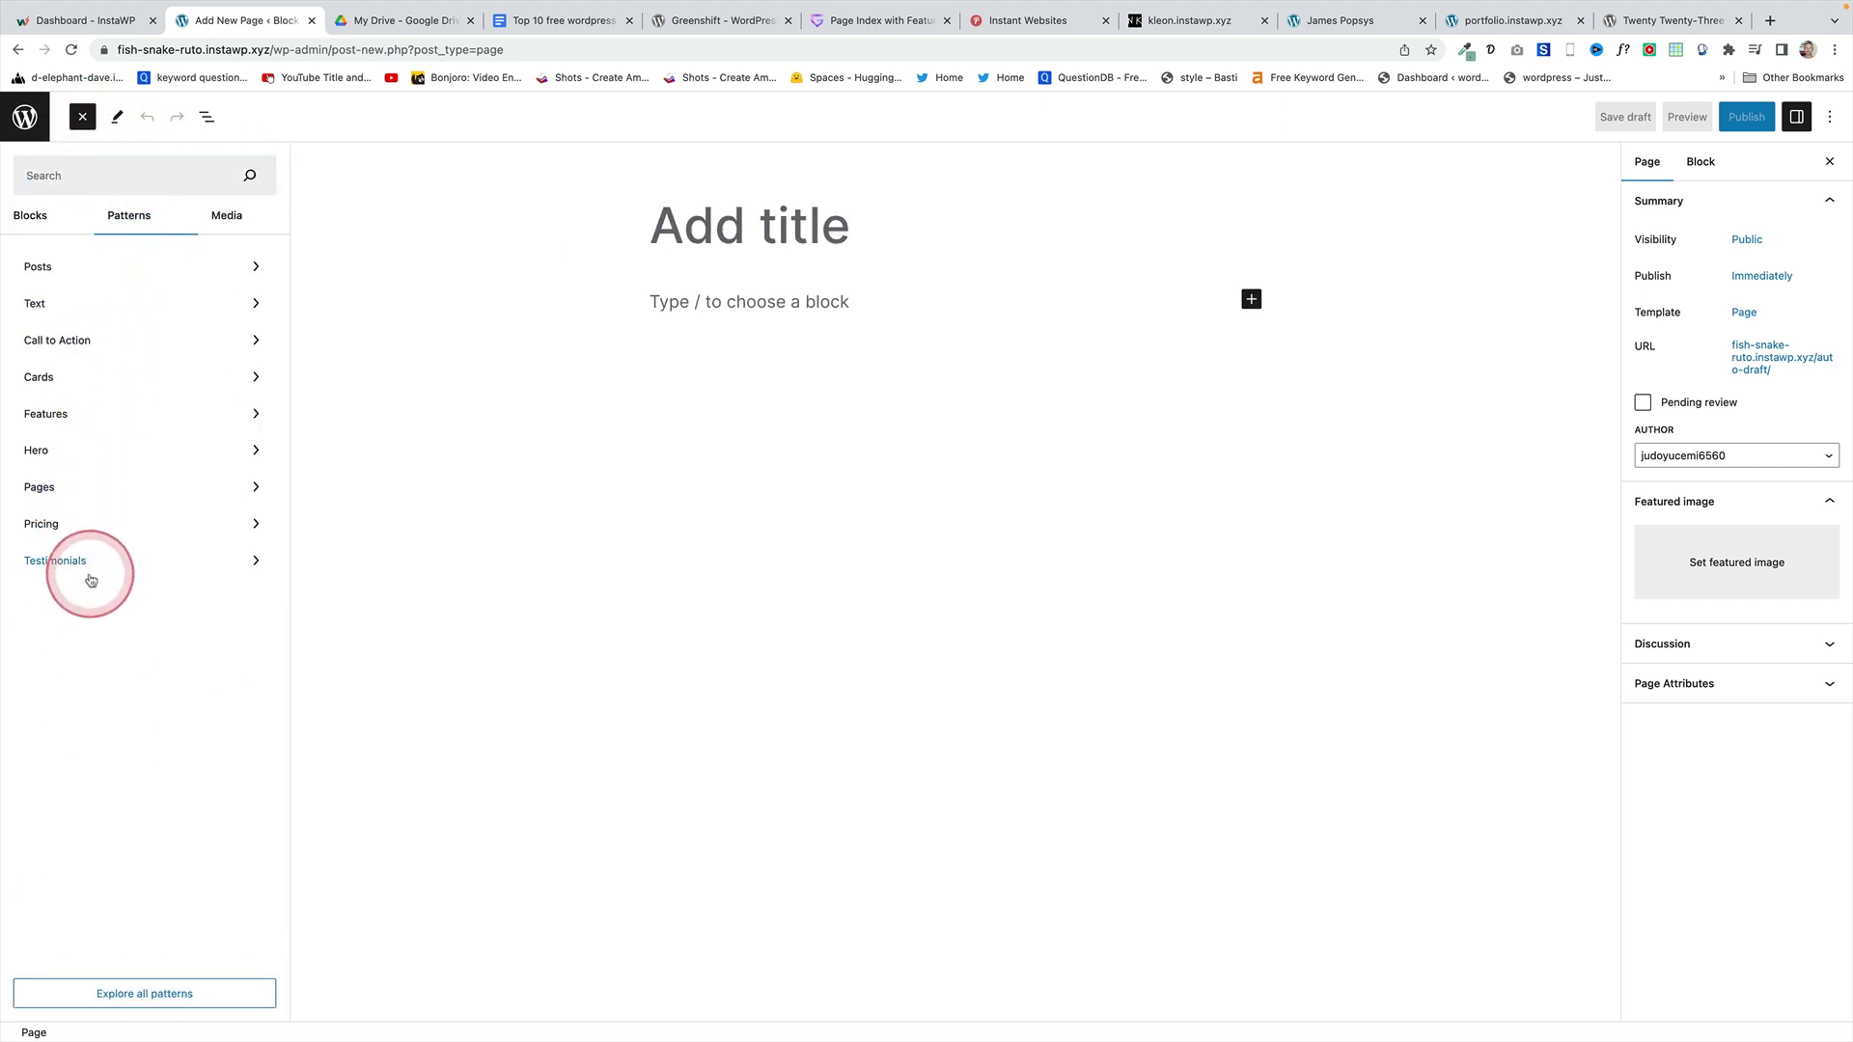
click(102, 453)
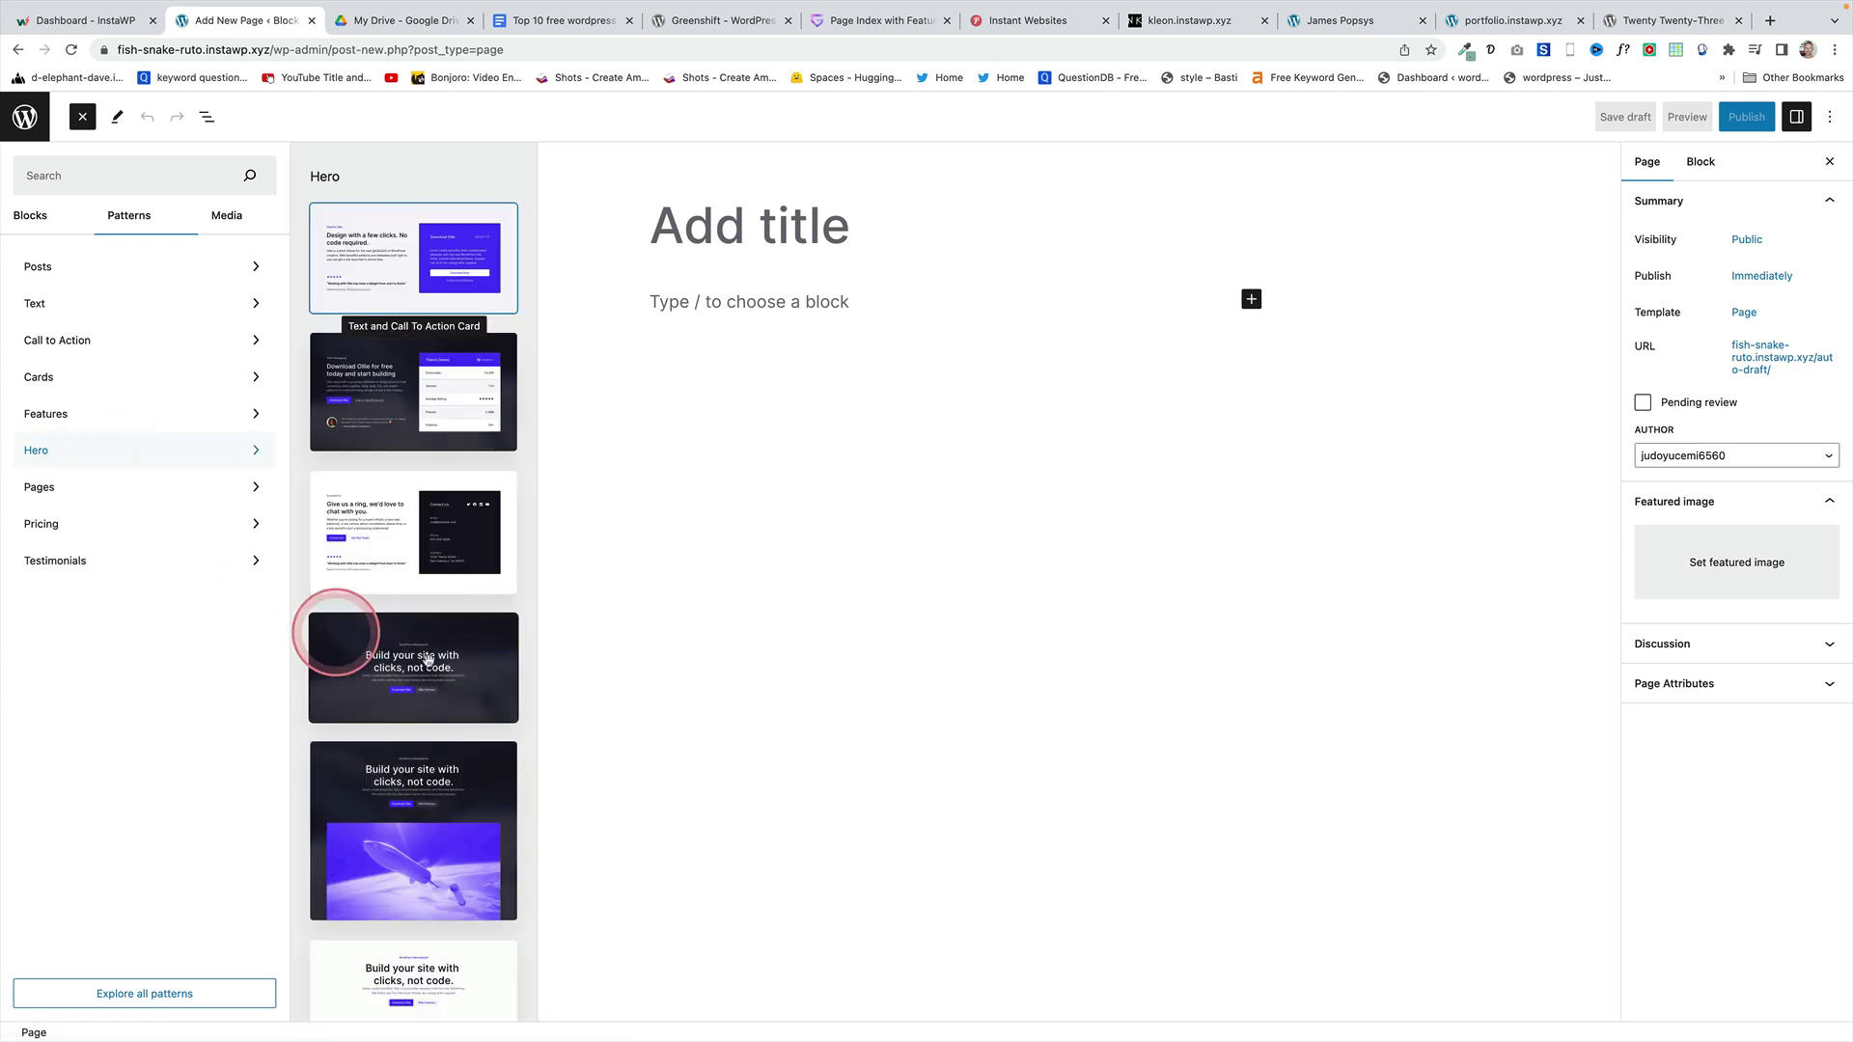
scroll(451, 676, down, 2)
scroll(451, 675, down, 1)
click(396, 487)
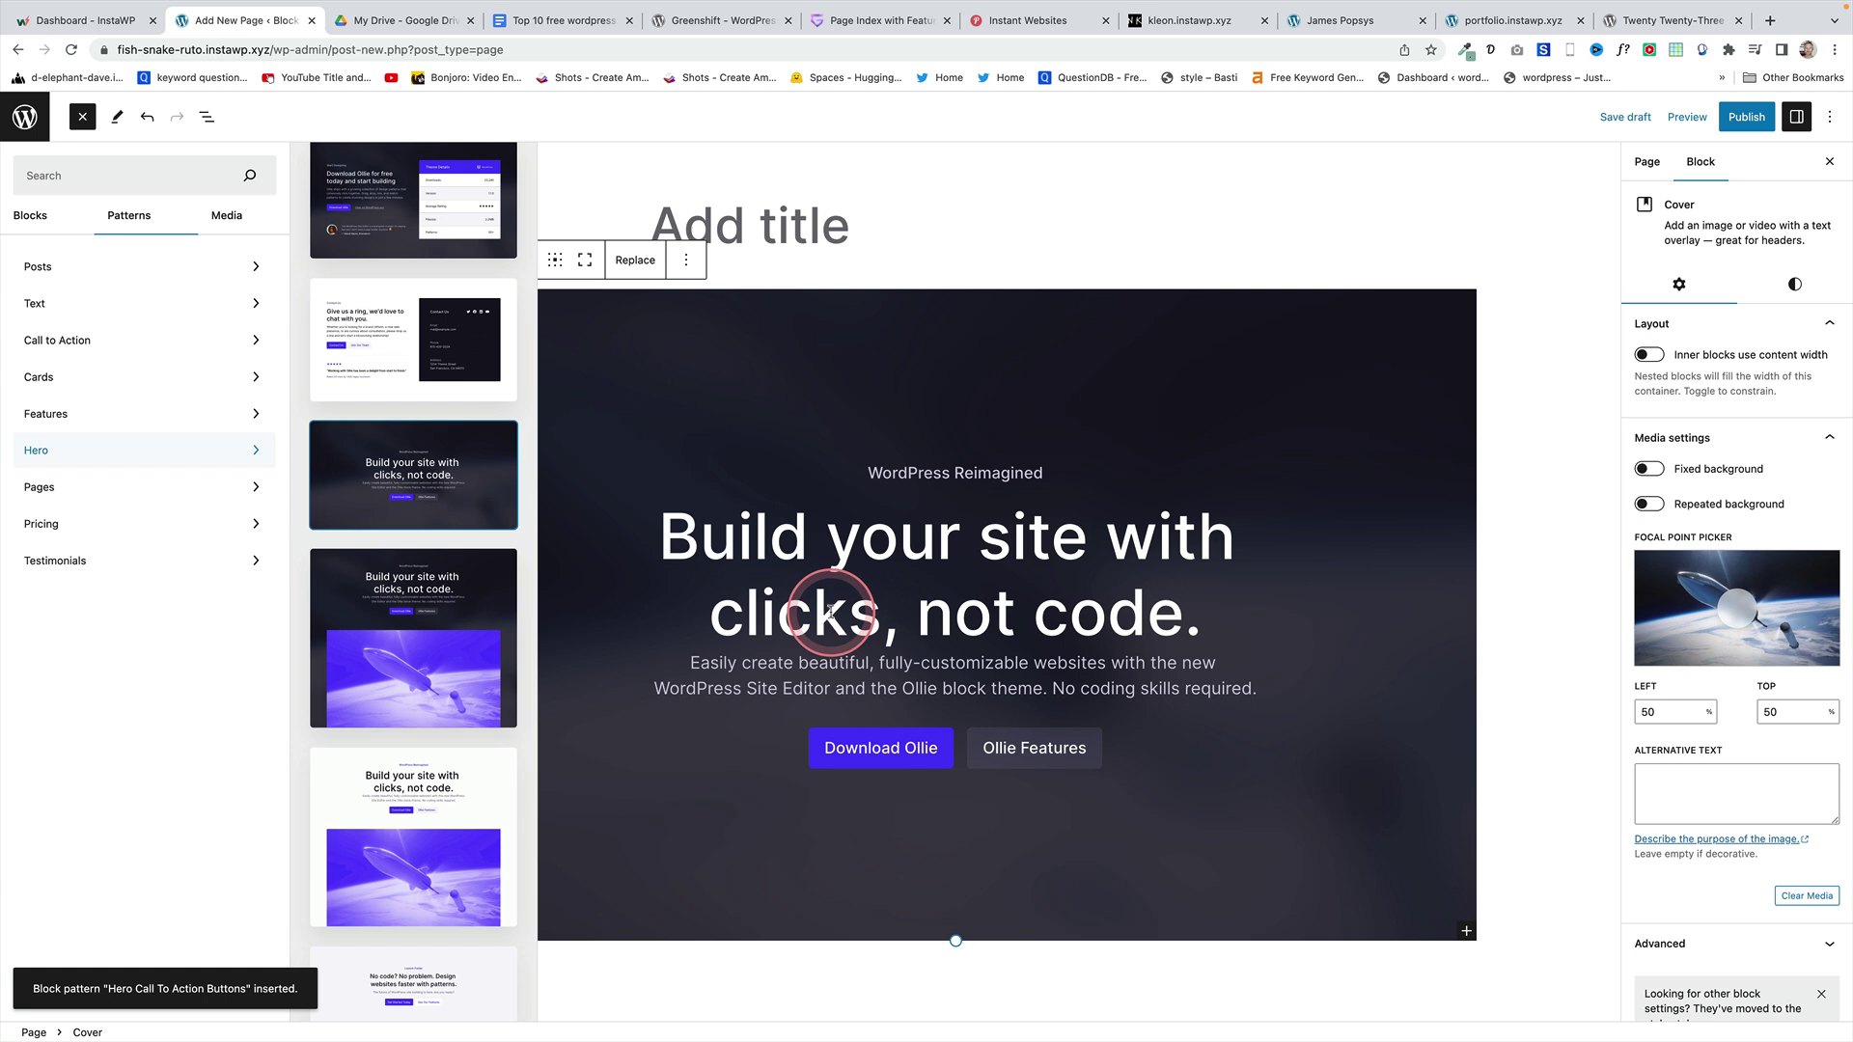
- Remove the hero pattern by undoing it and deleting the leftover cover block
click(691, 309)
key(ctrl+z)
click(201, 205)
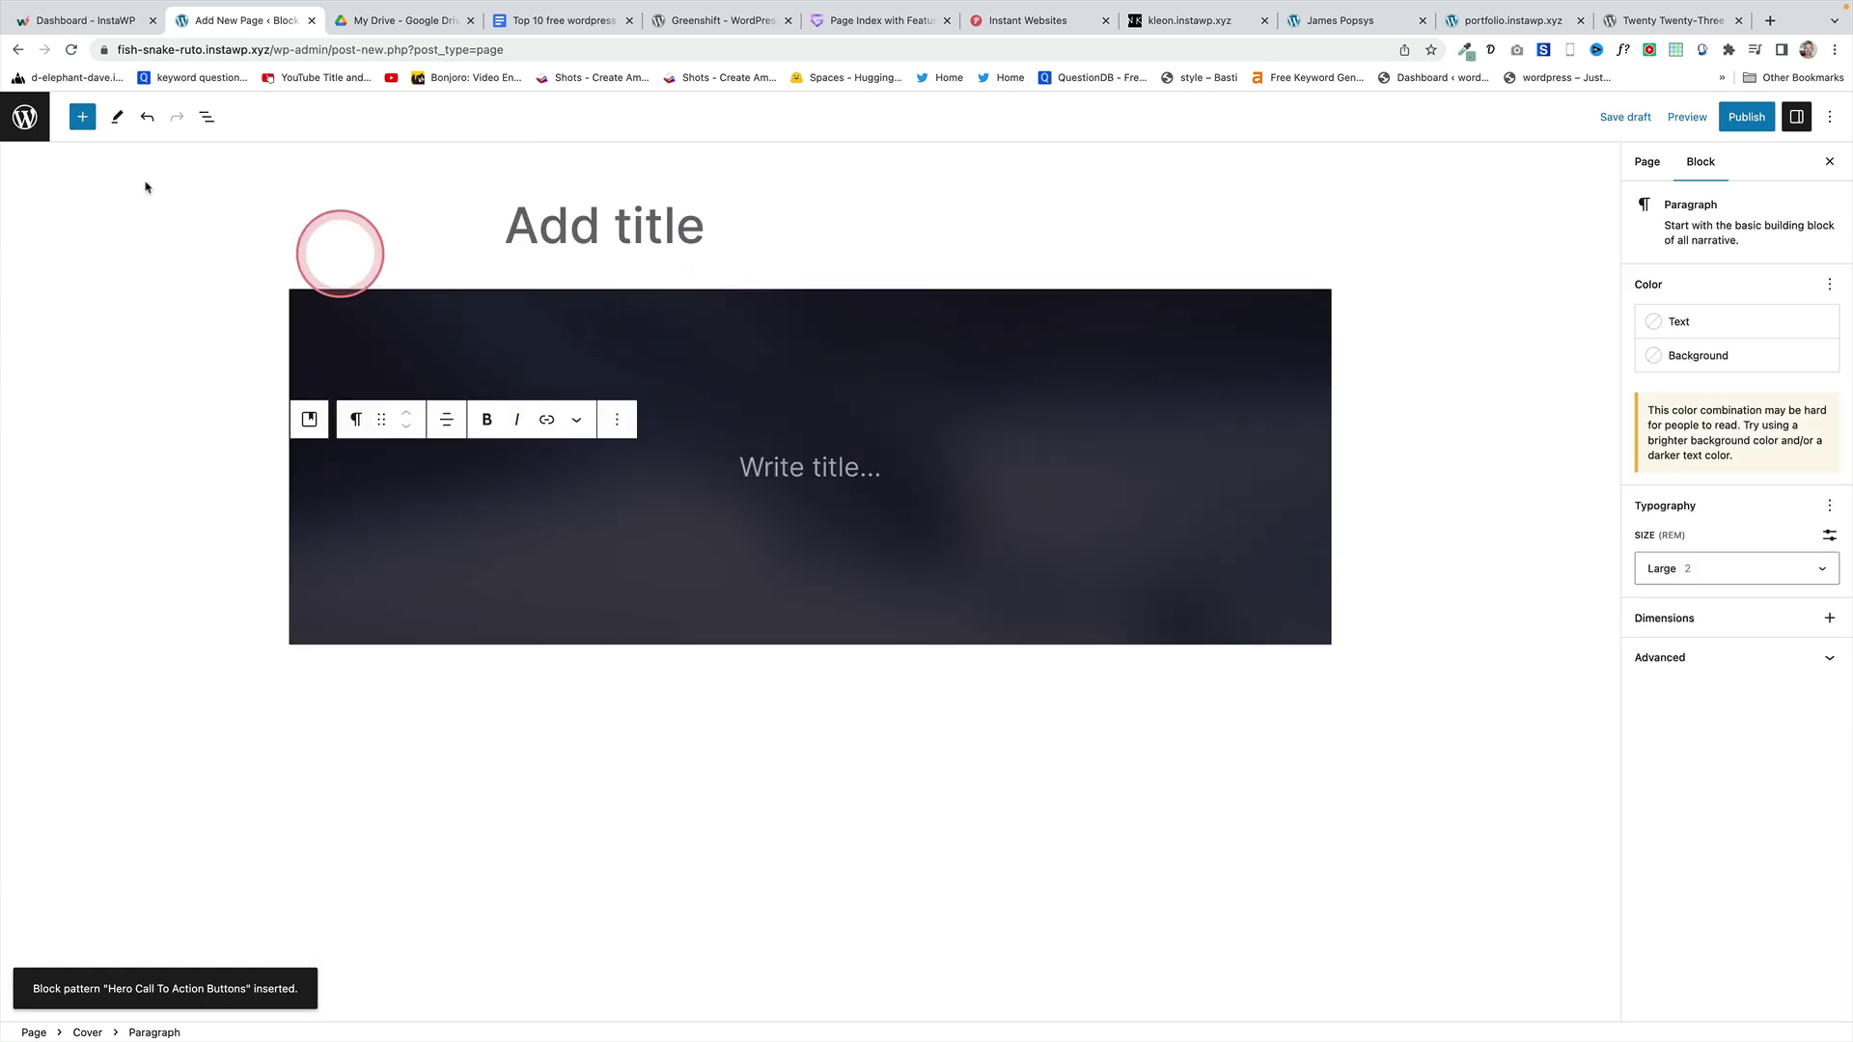
click(82, 117)
click(128, 216)
click(114, 444)
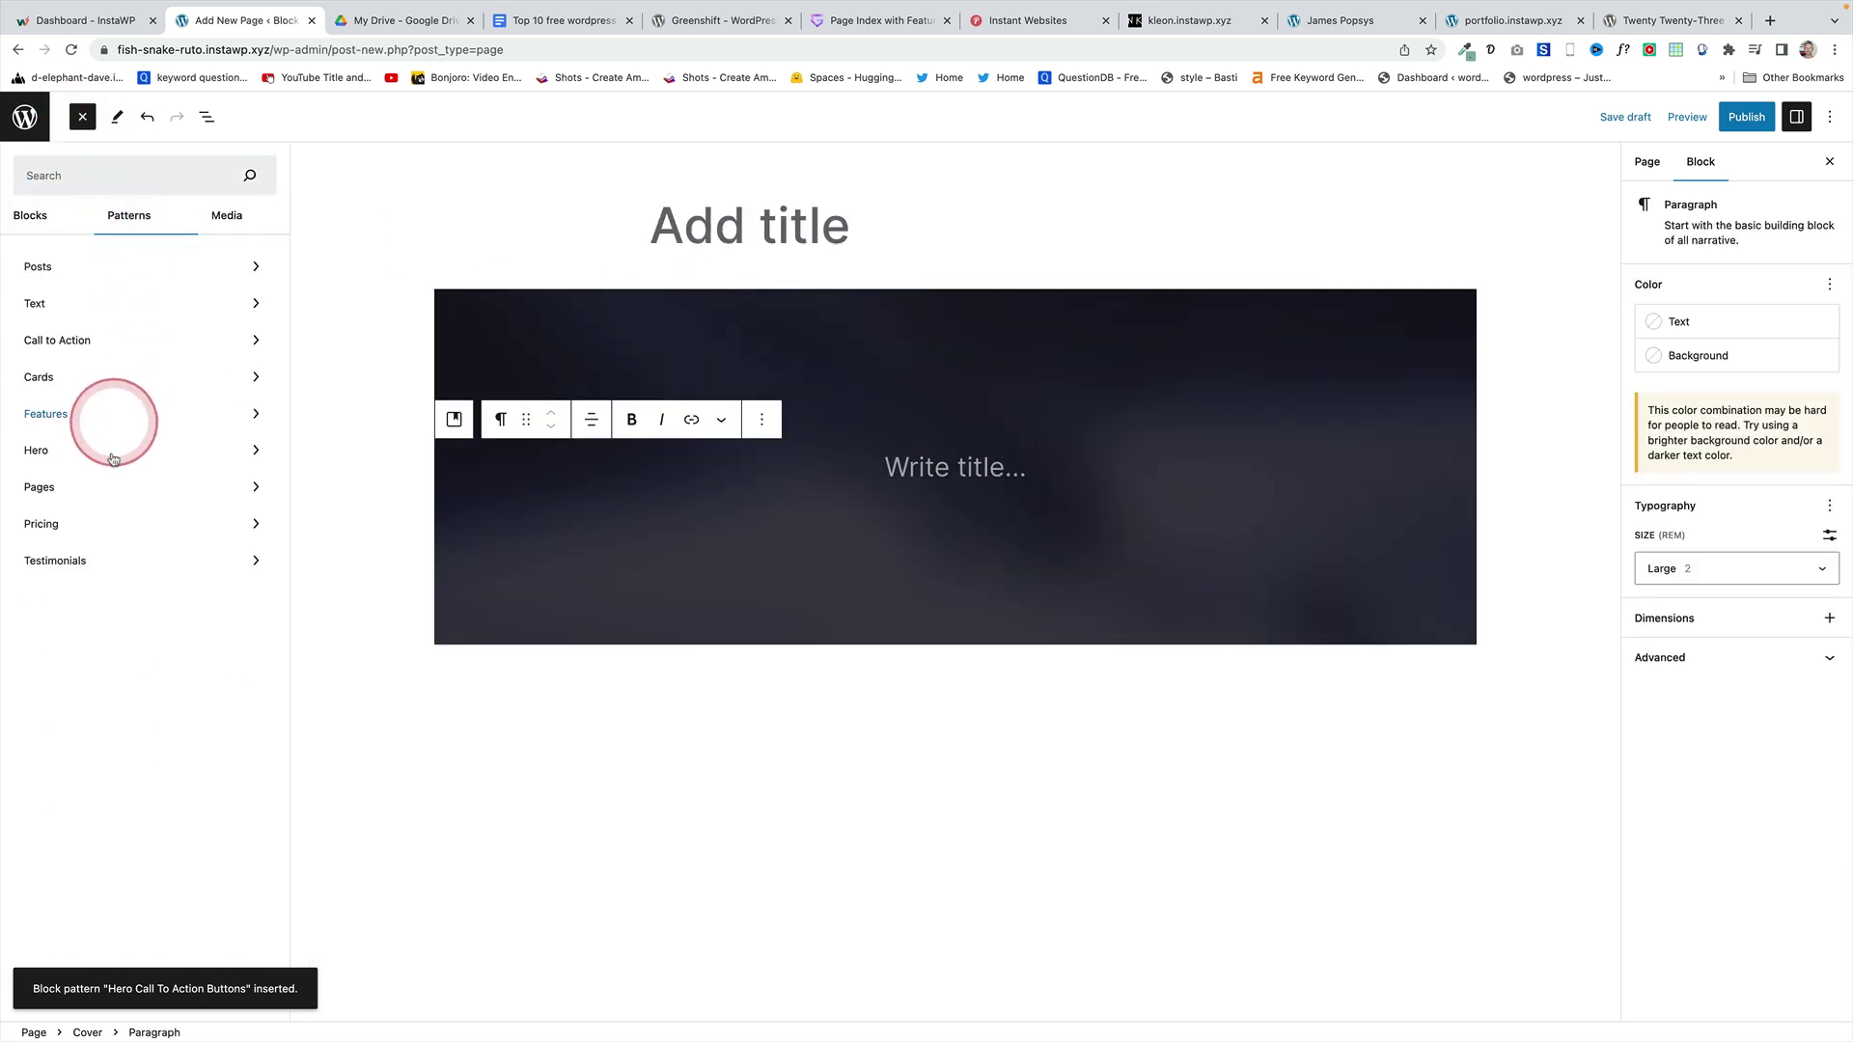
click(70, 488)
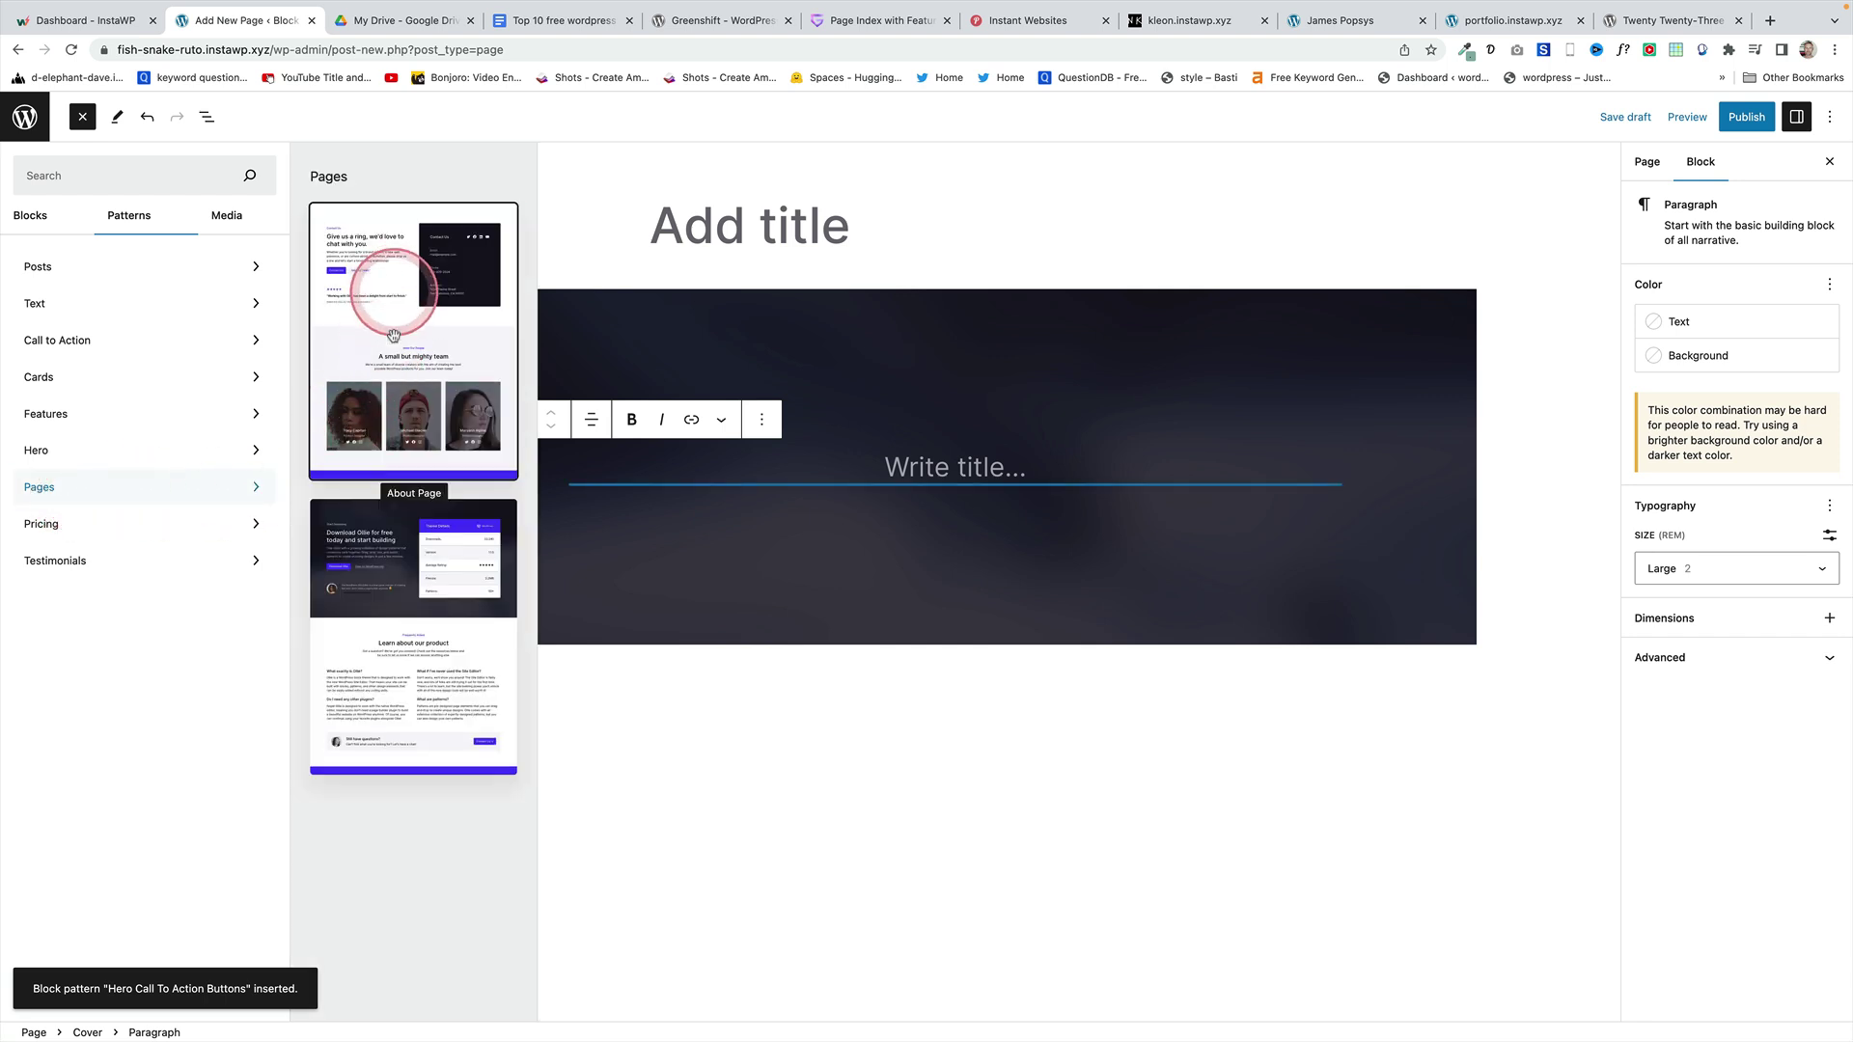
click(703, 310)
key(Delete)
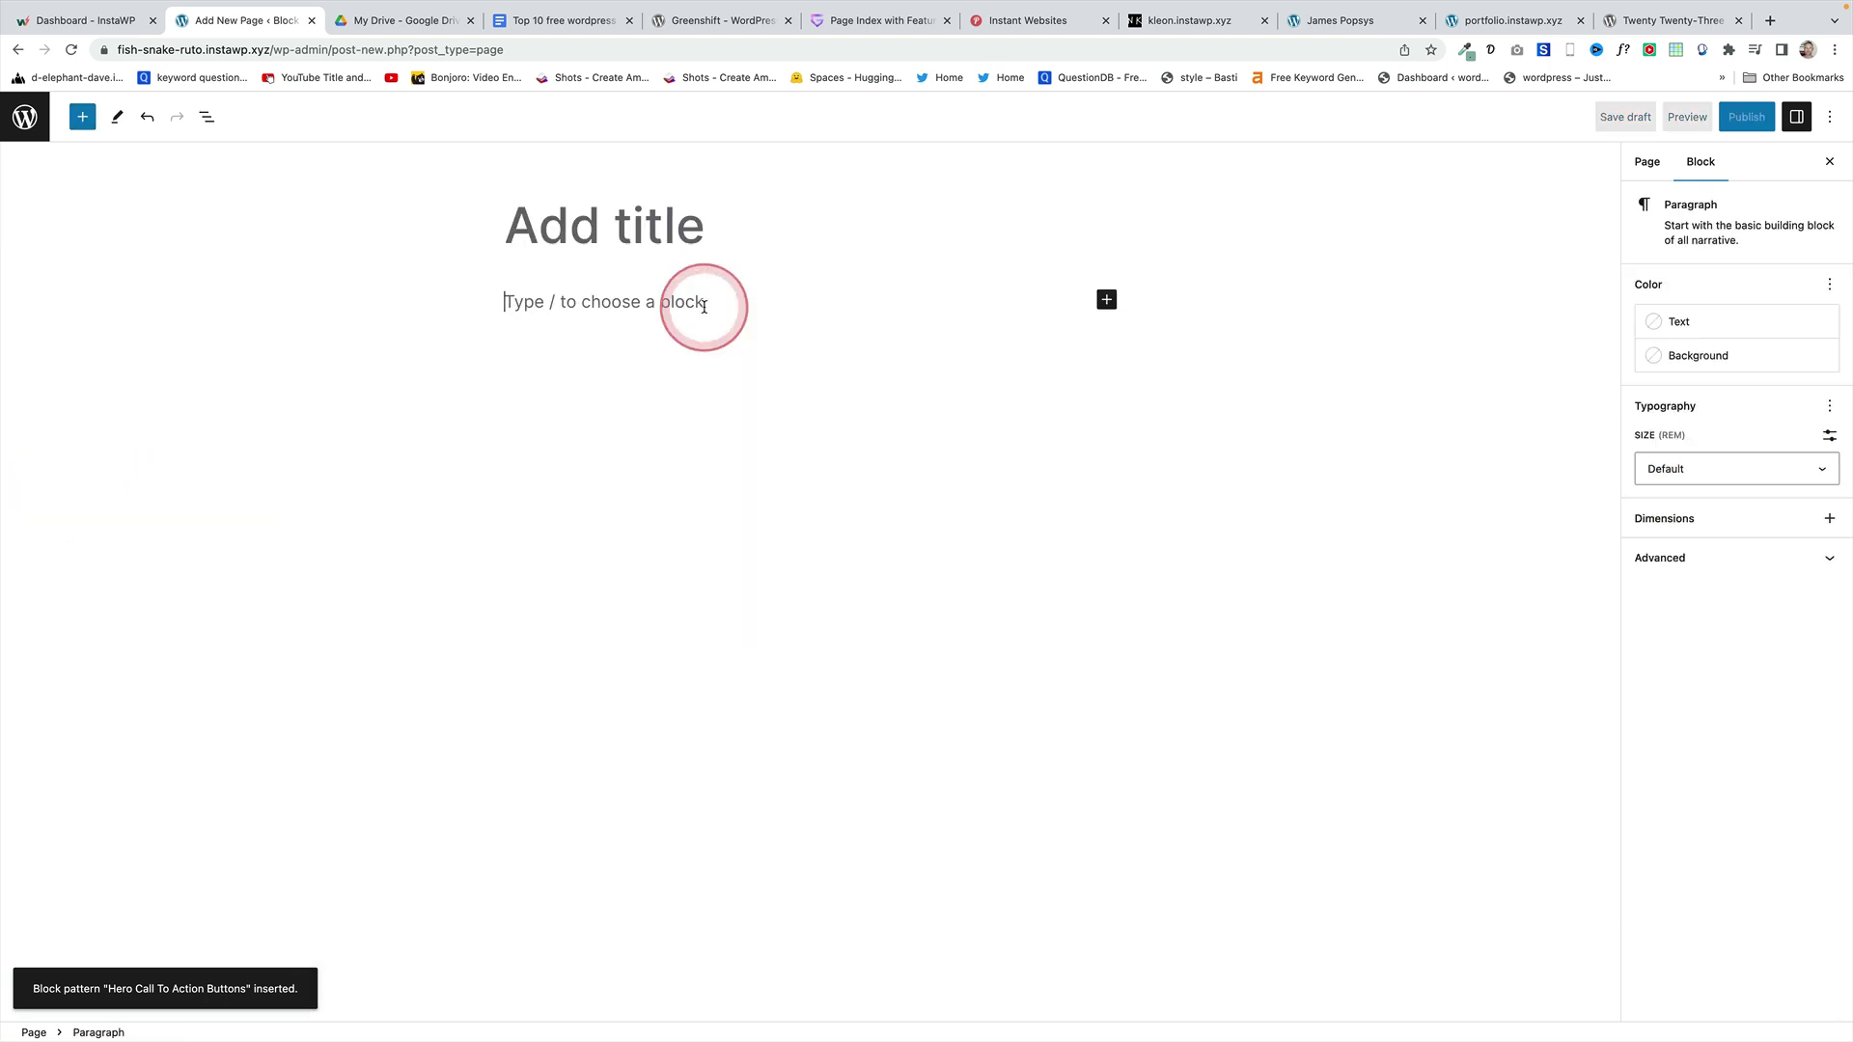
- Insert the About Page pattern from the Pages pattern category
click(85, 124)
click(140, 215)
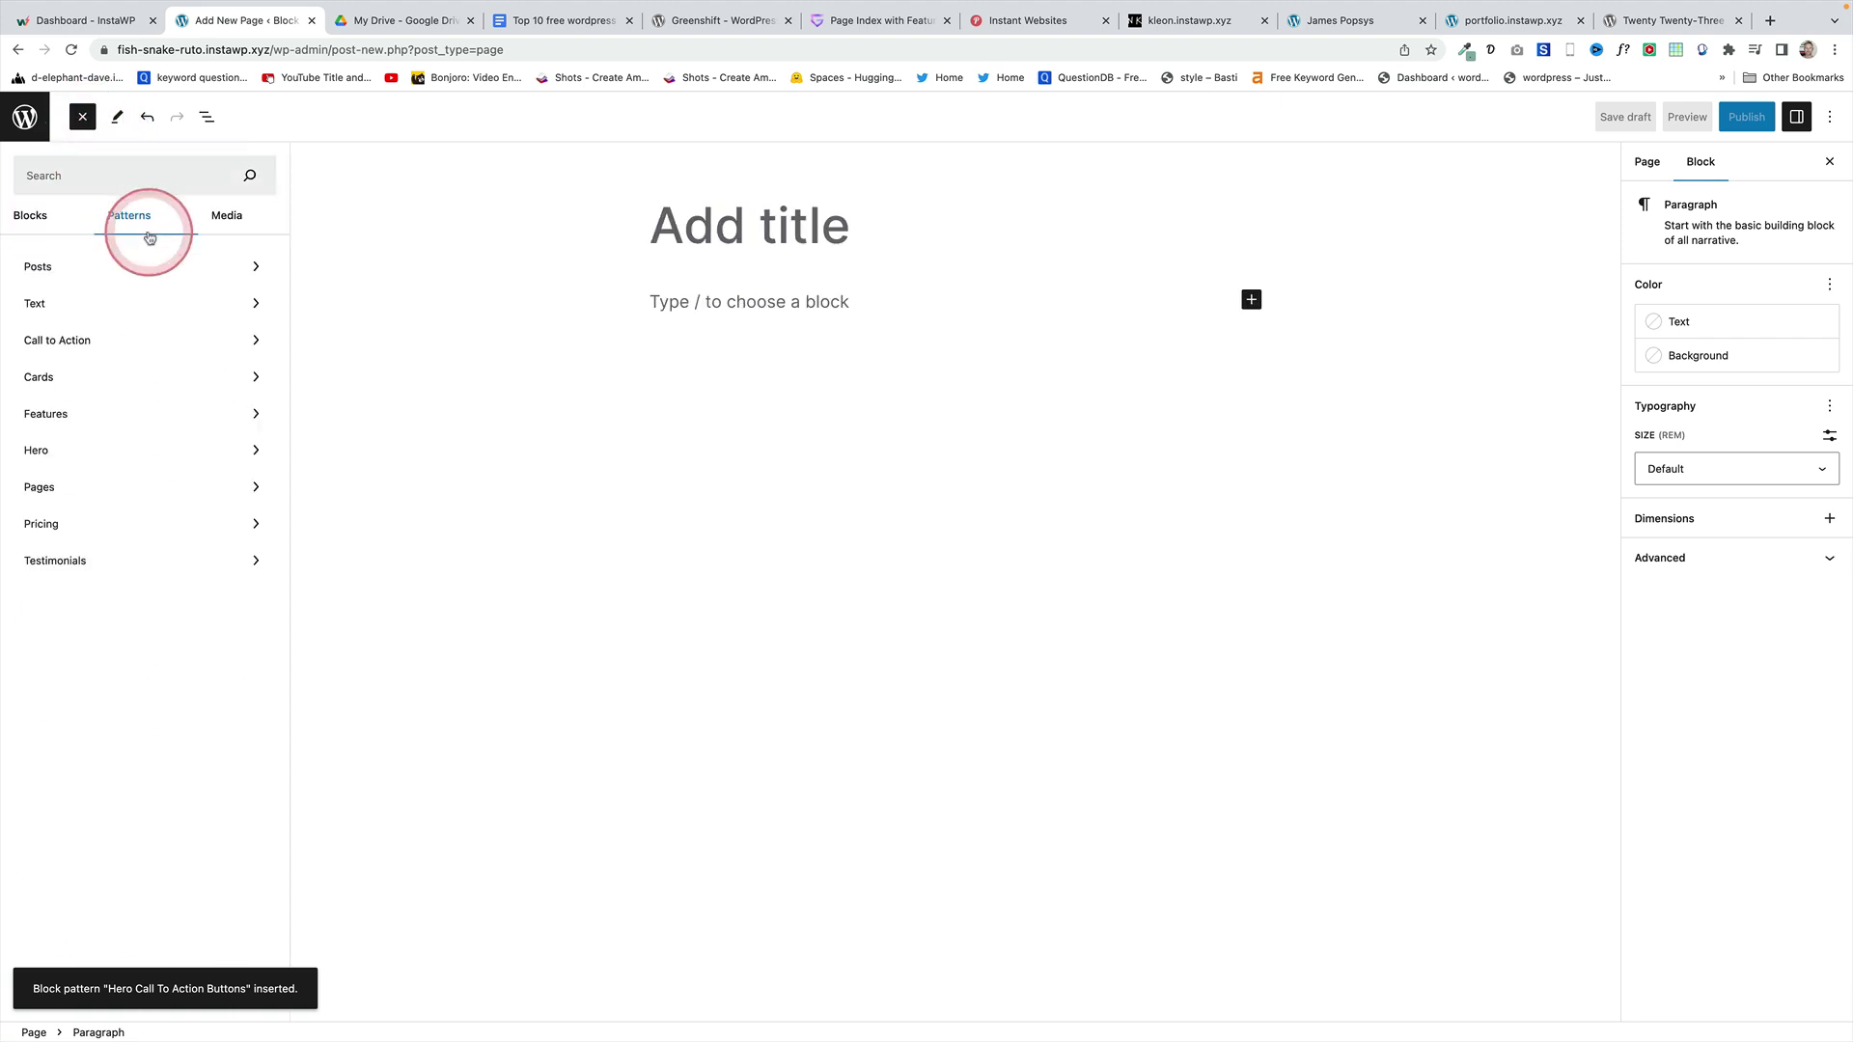
click(118, 494)
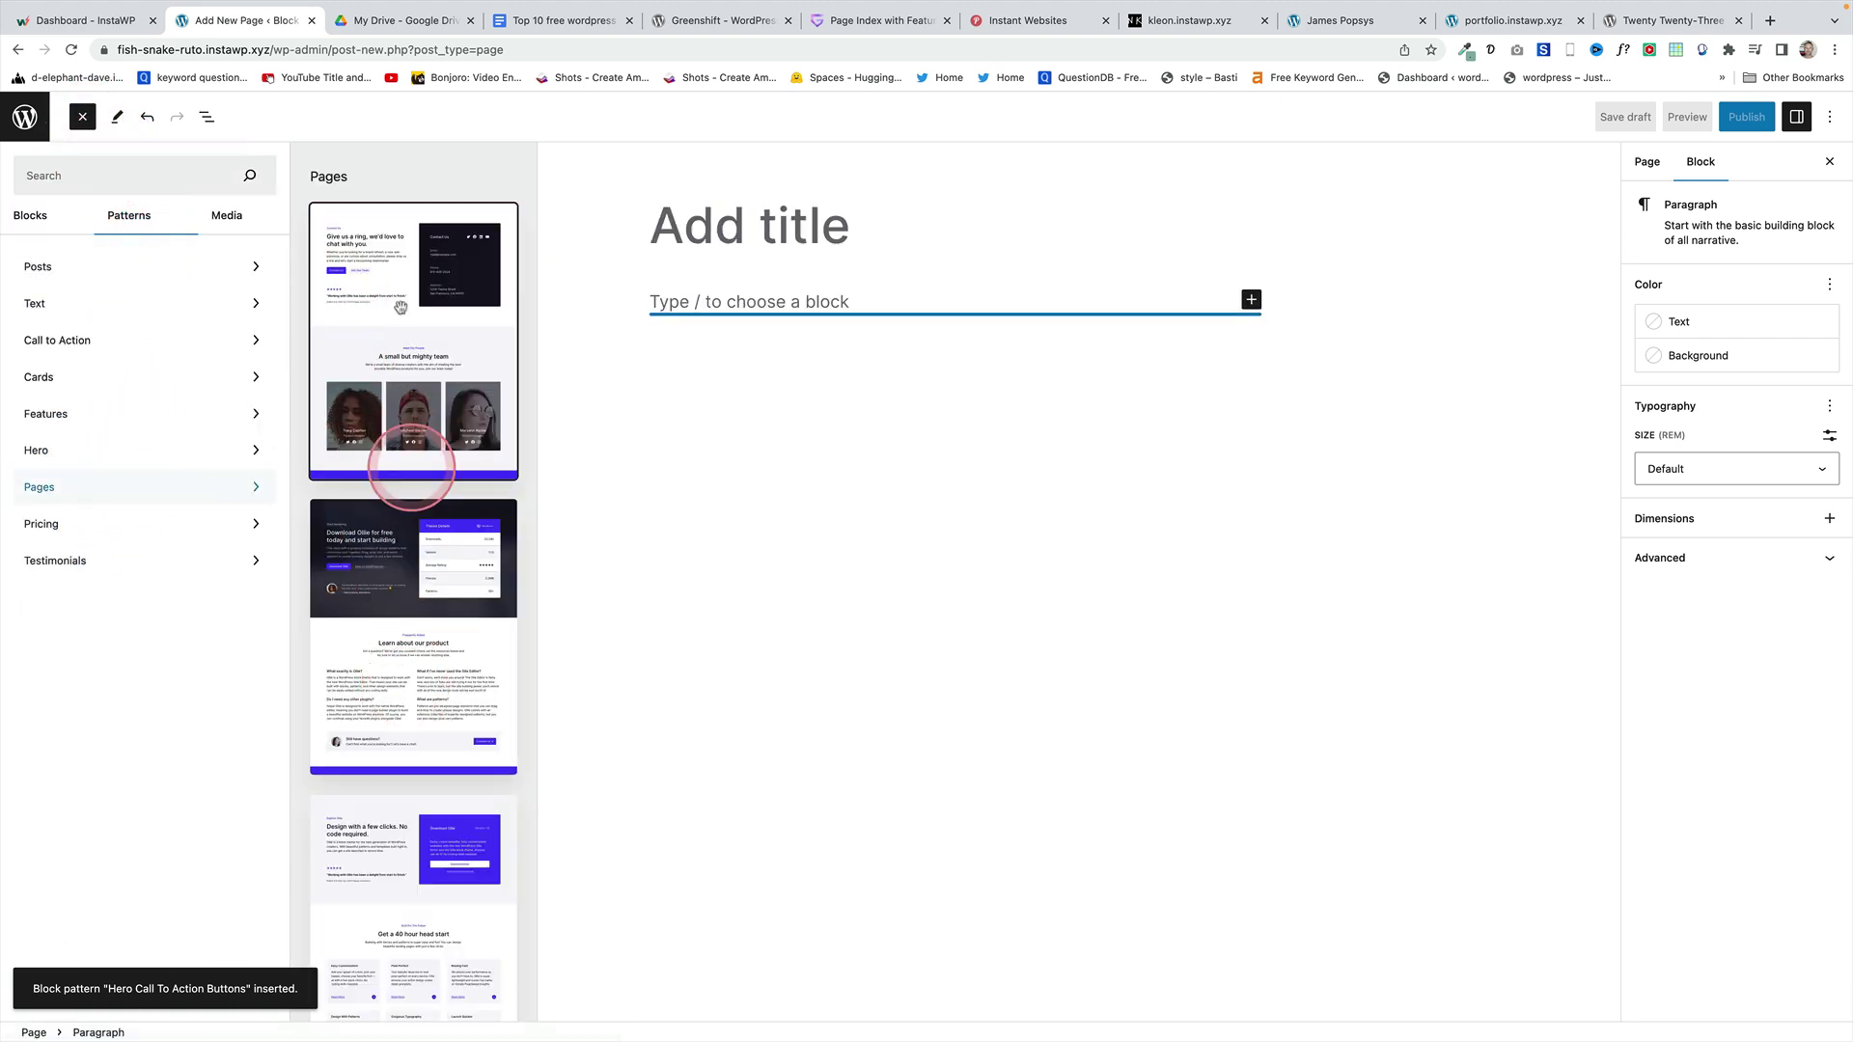
click(404, 365)
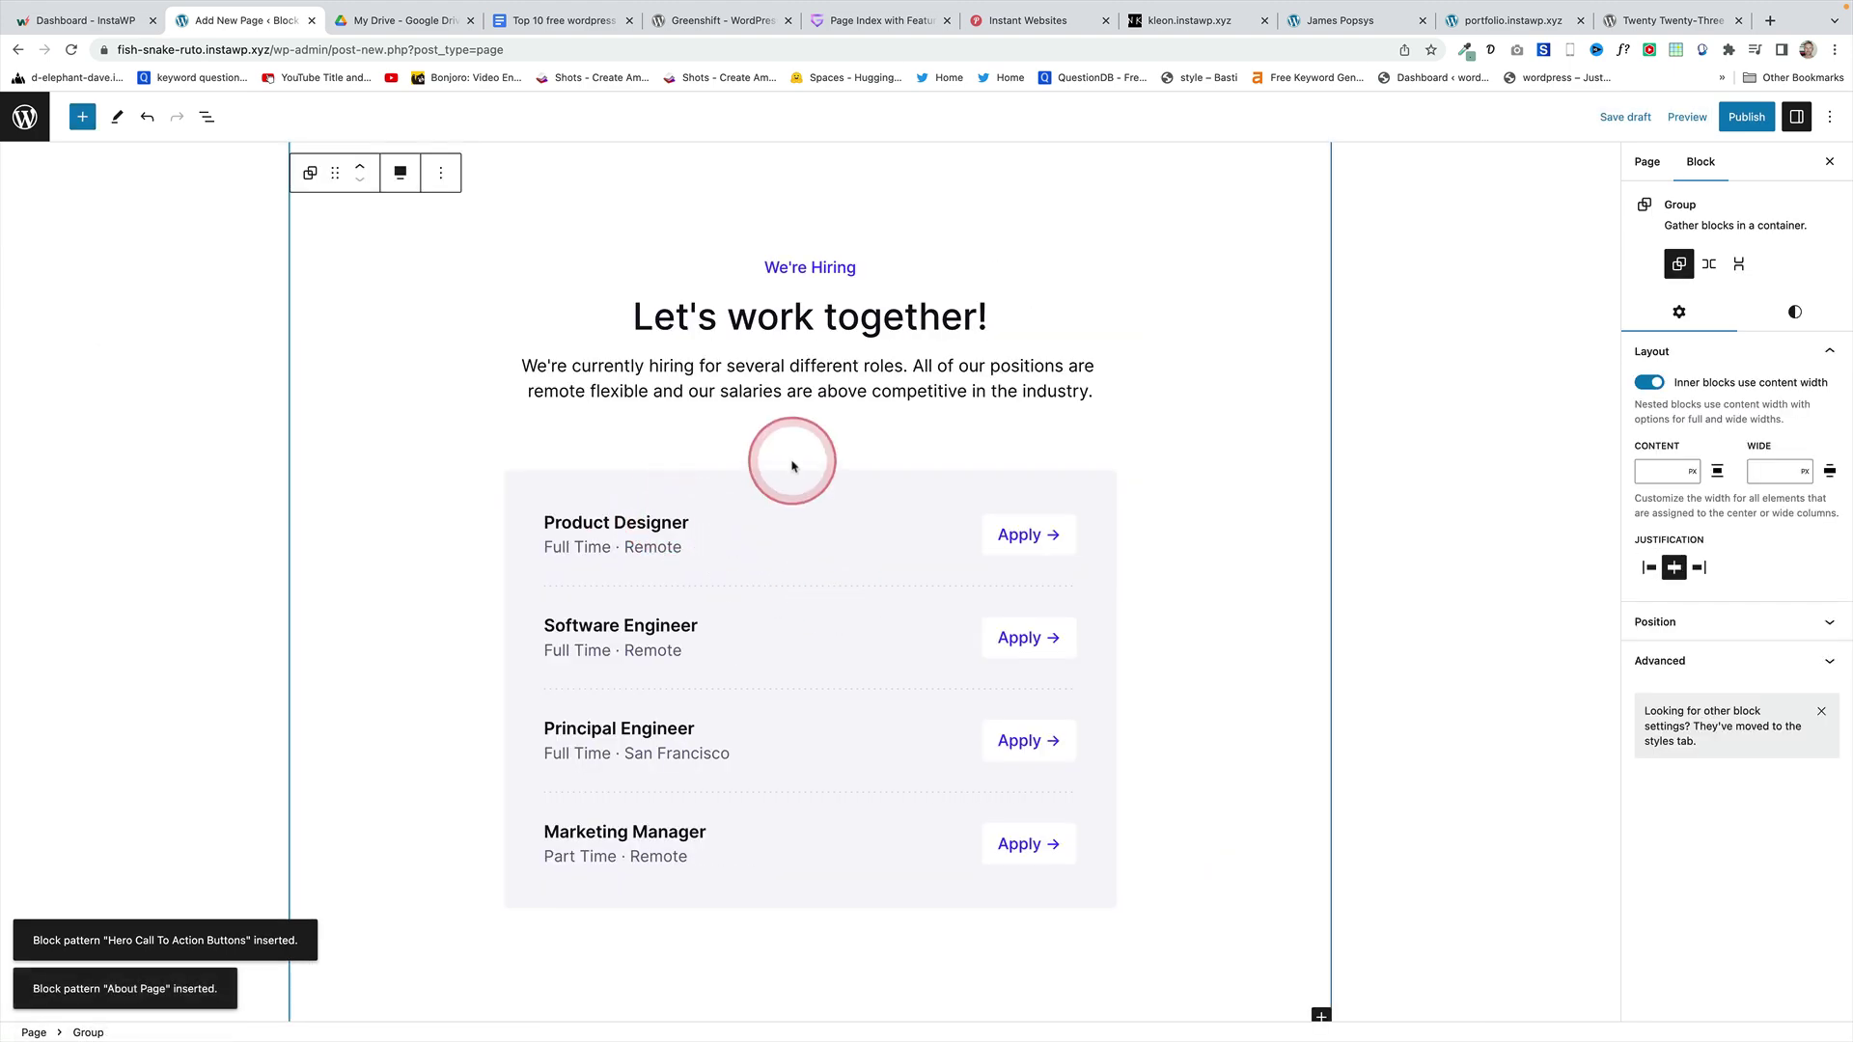
scroll(792, 465, up, 15)
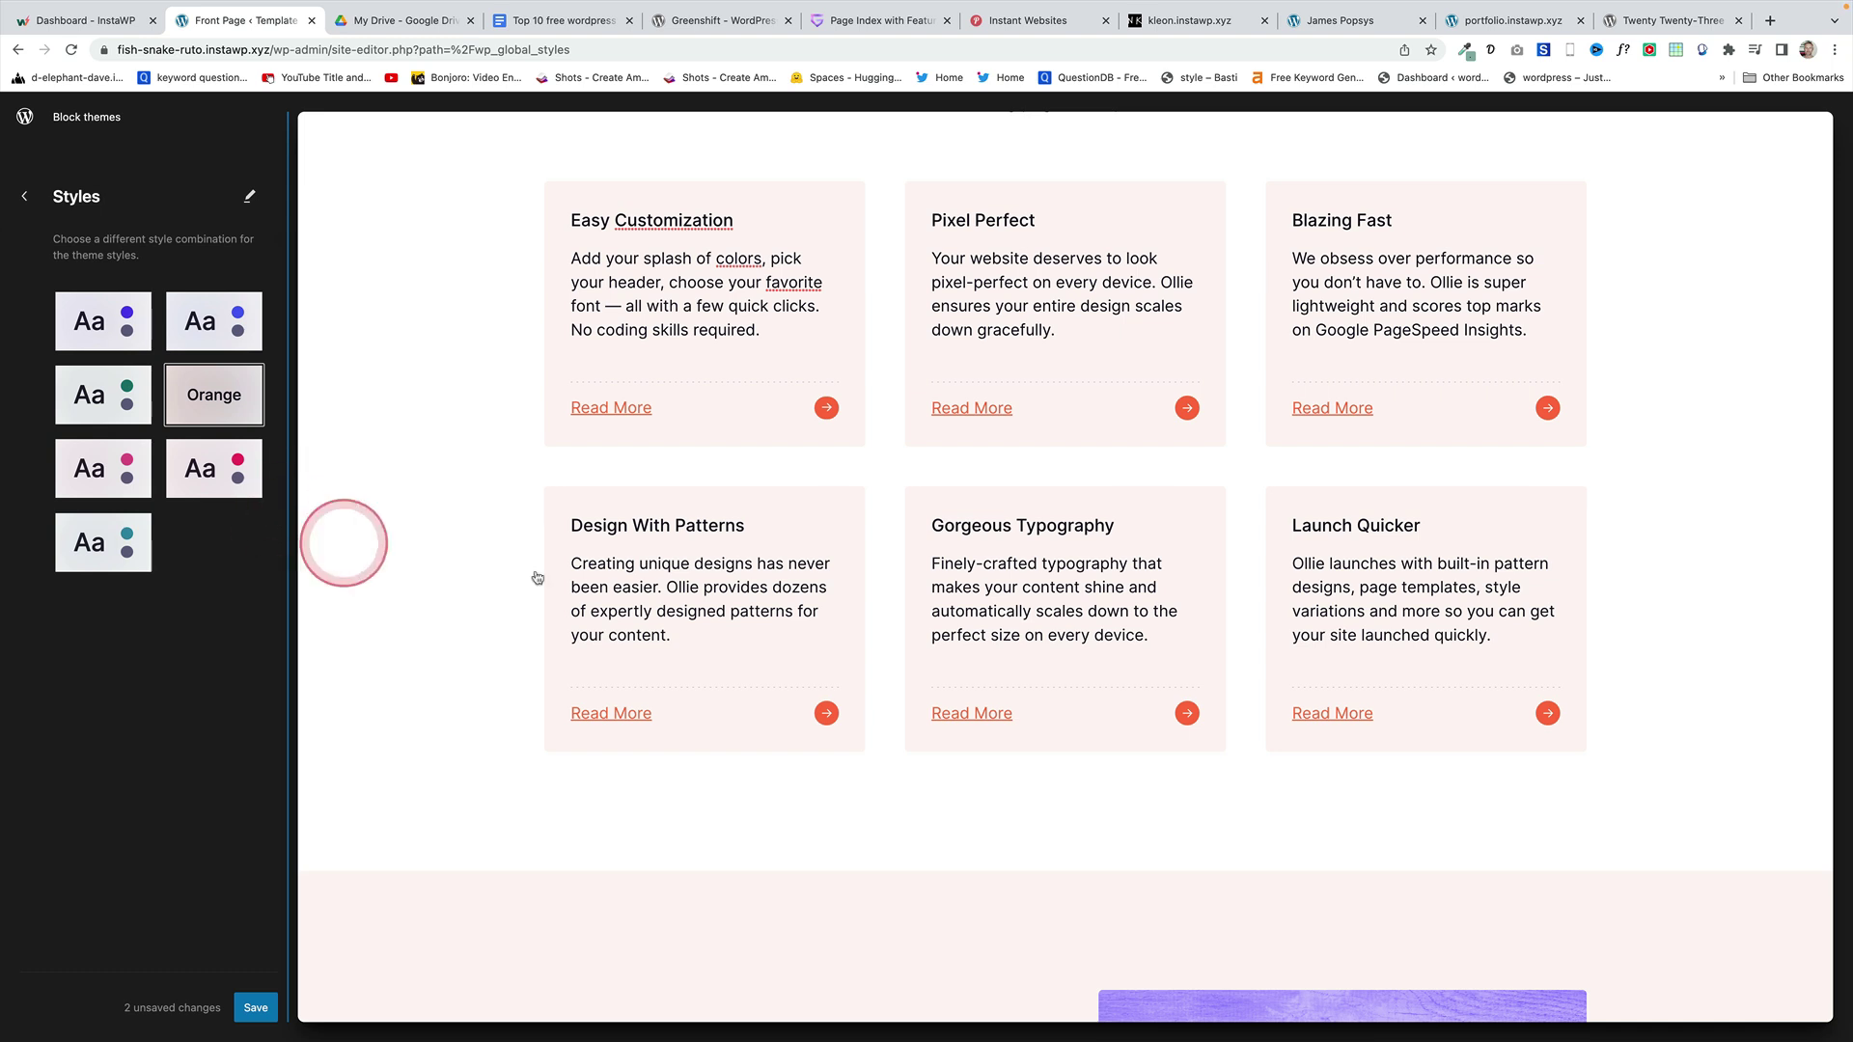
- Try the Default and Teal style variations, then settle on Green
click(87, 329)
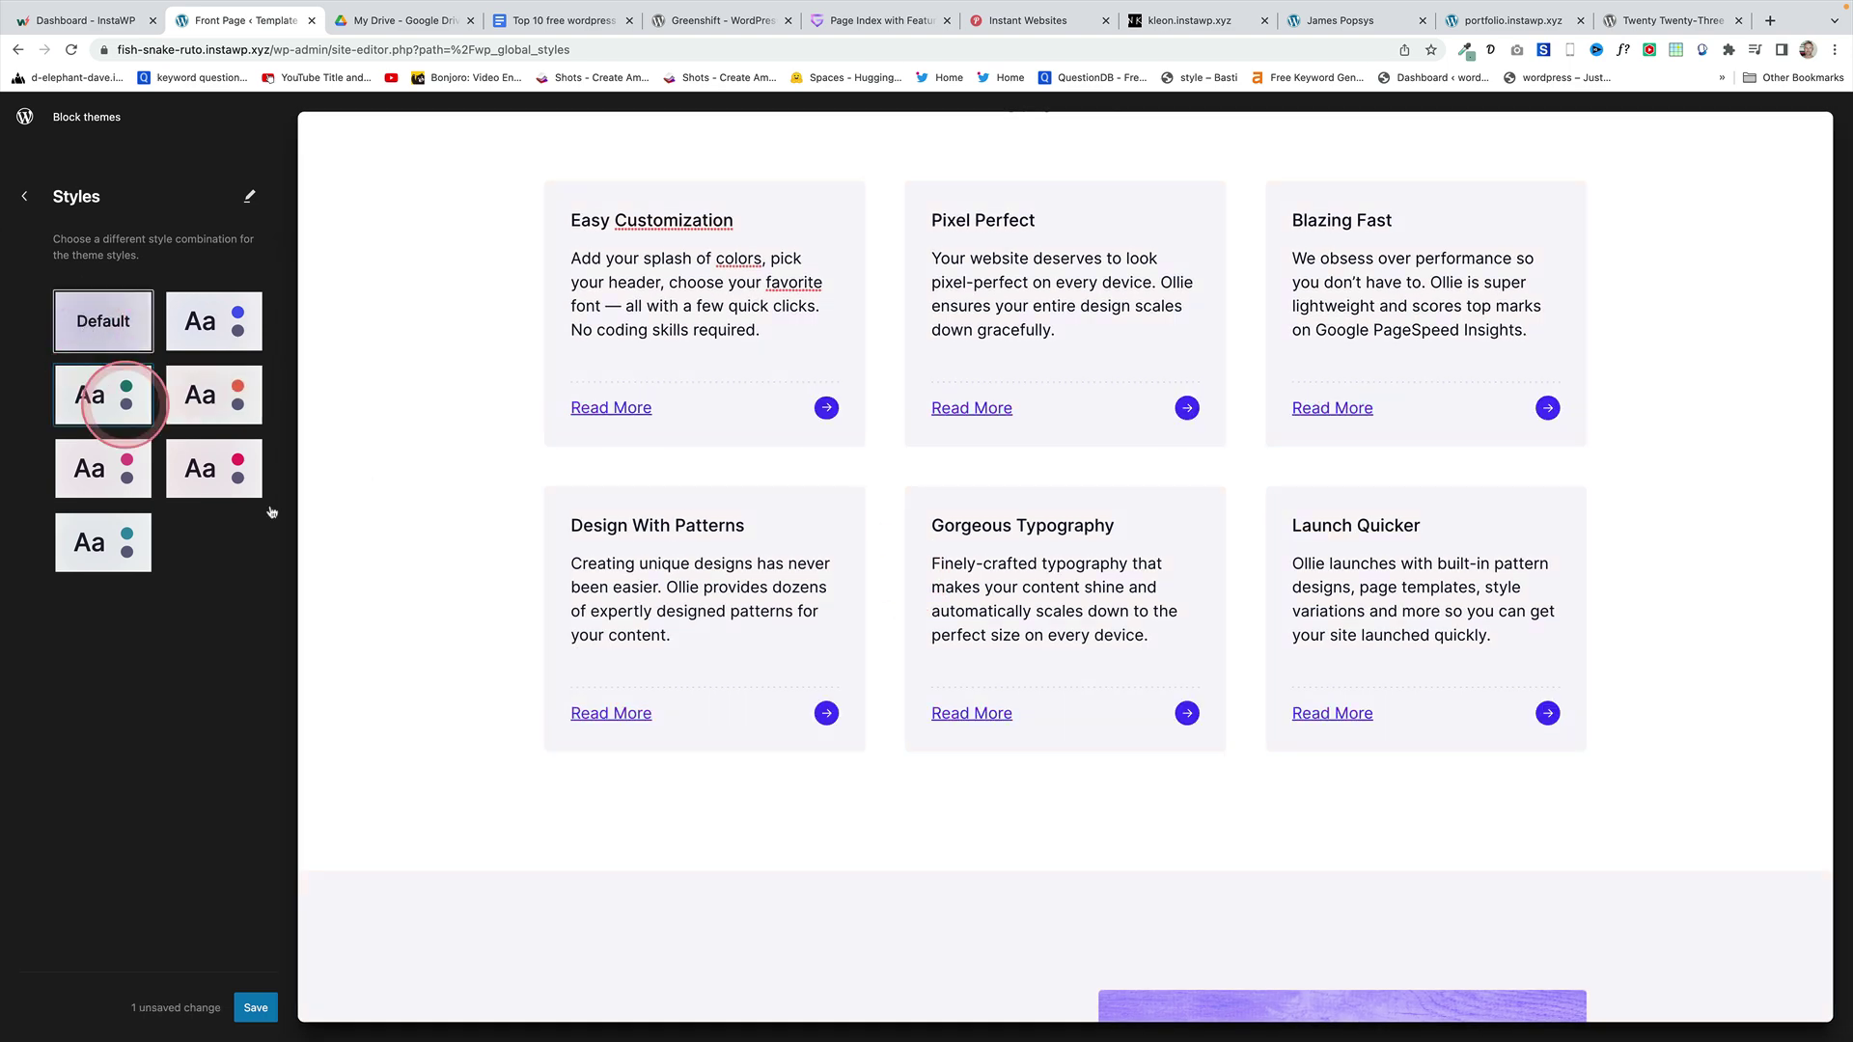
click(101, 536)
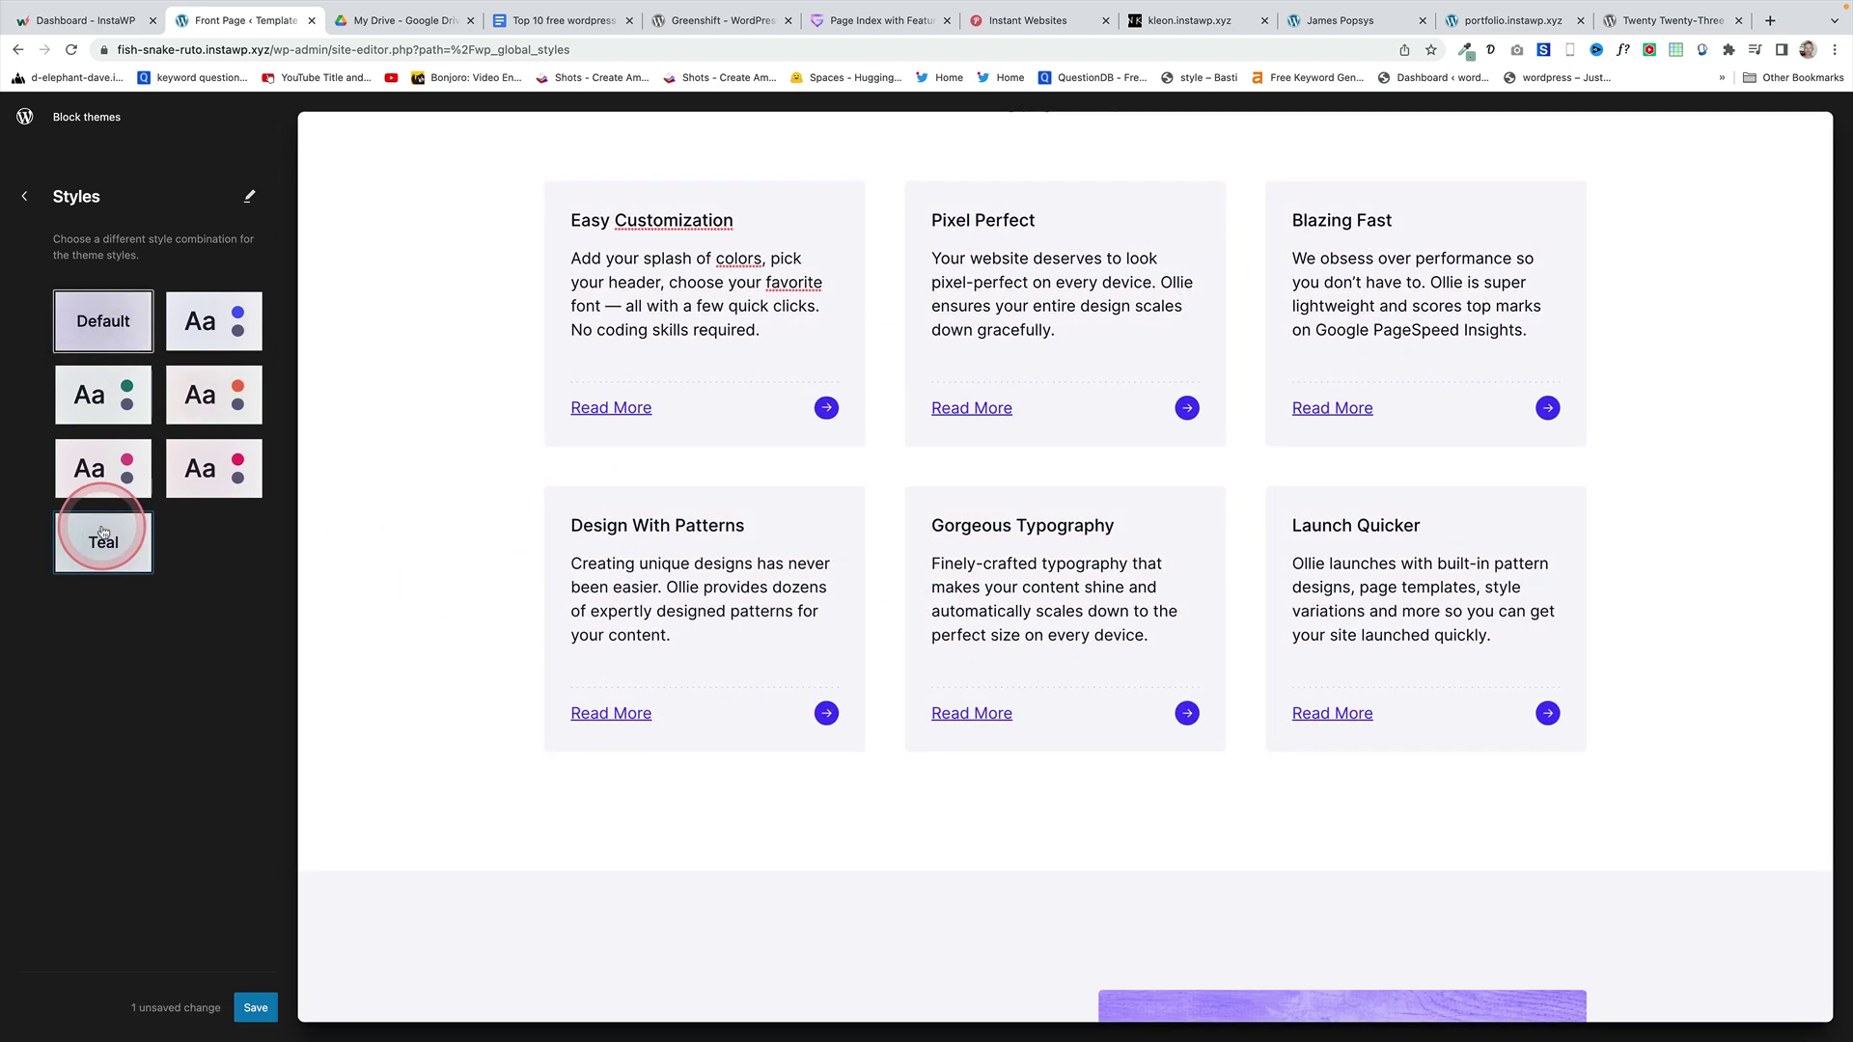
click(114, 403)
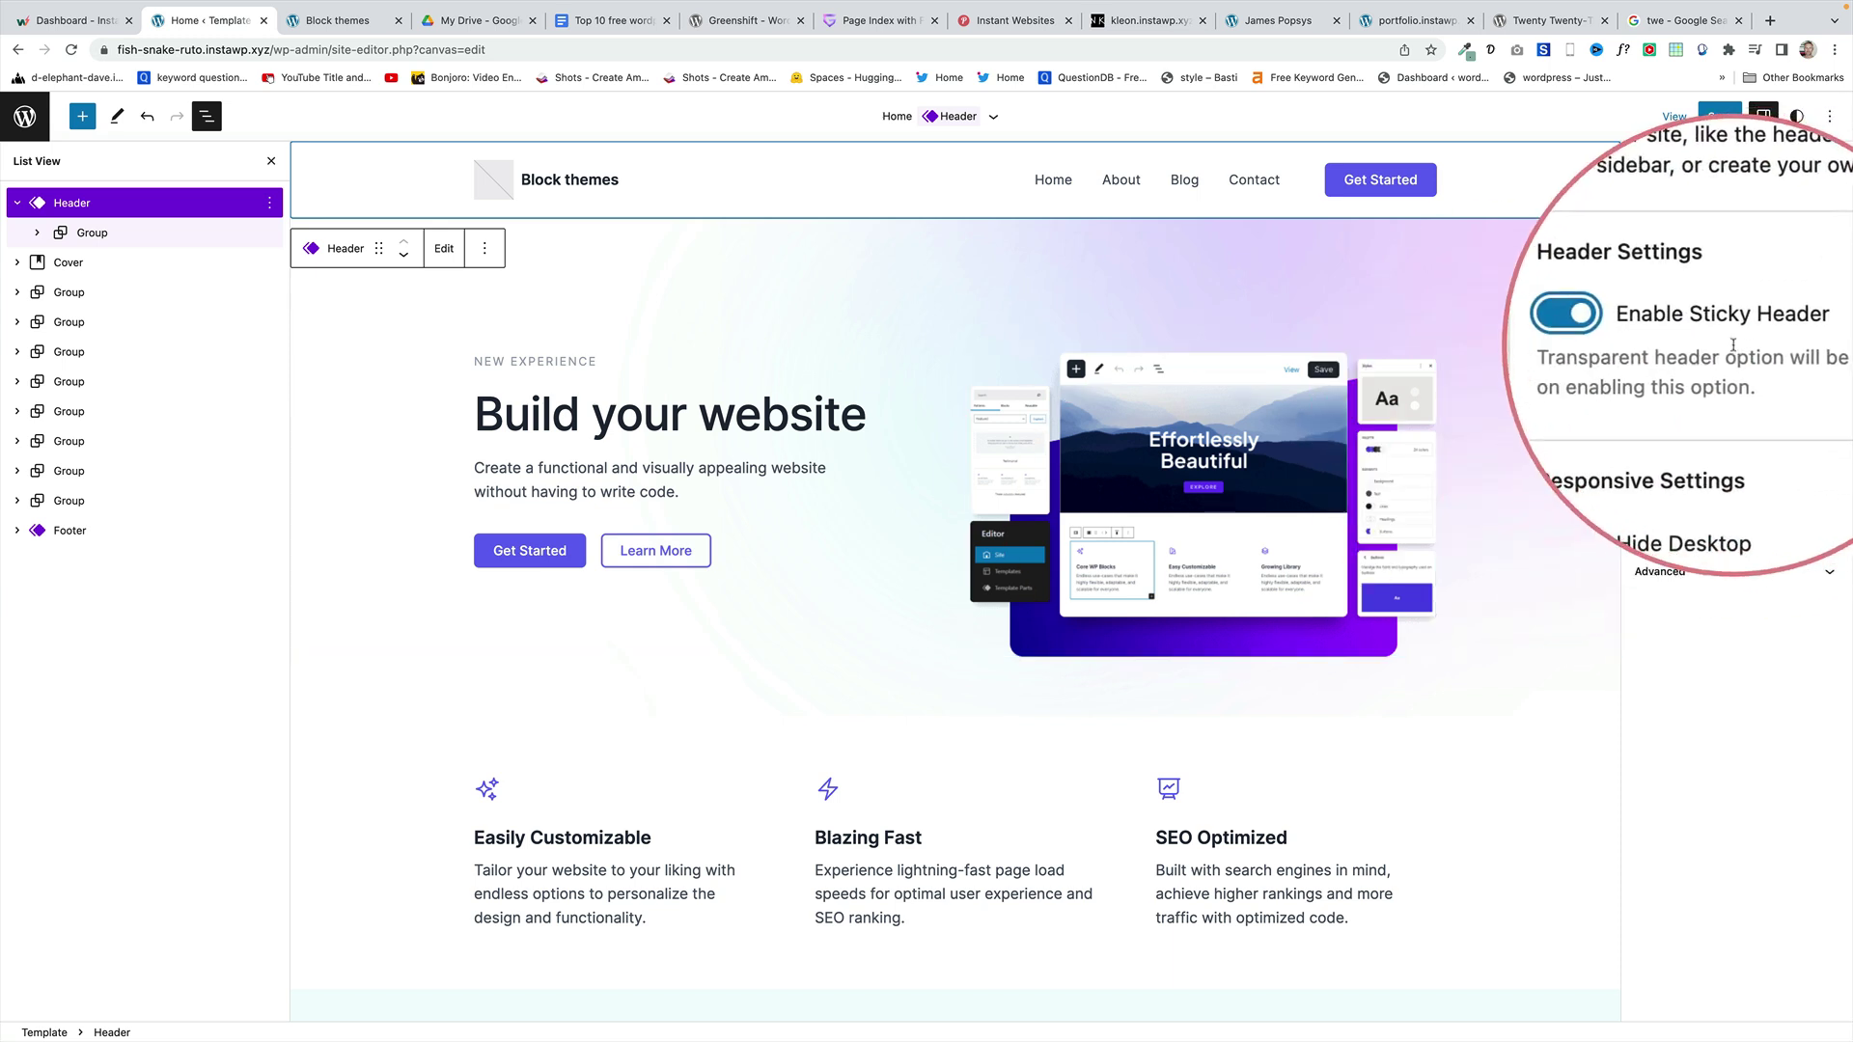
- Preview the front end, then switch off Enable Sticky Header on the Header template part
click(339, 21)
scroll(478, 350, down, 5)
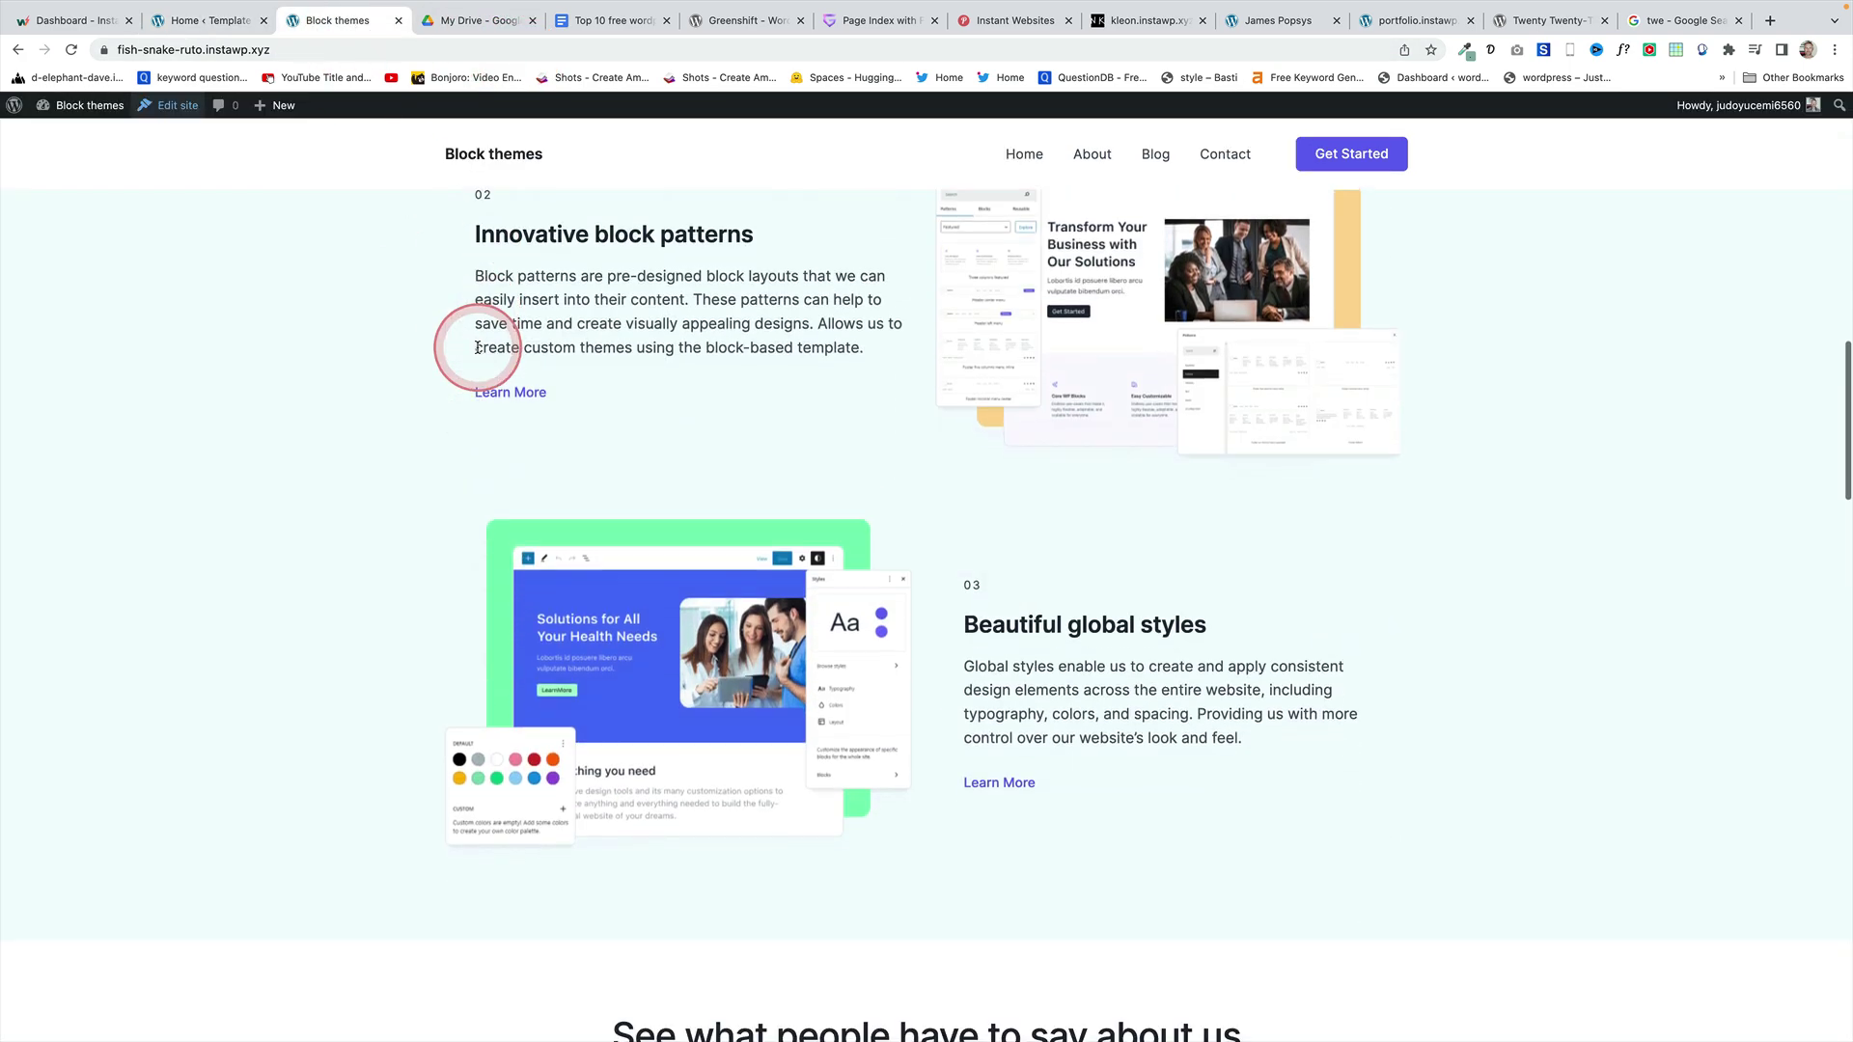
scroll(1100, 218, down, 3)
scroll(339, 215, up, 5)
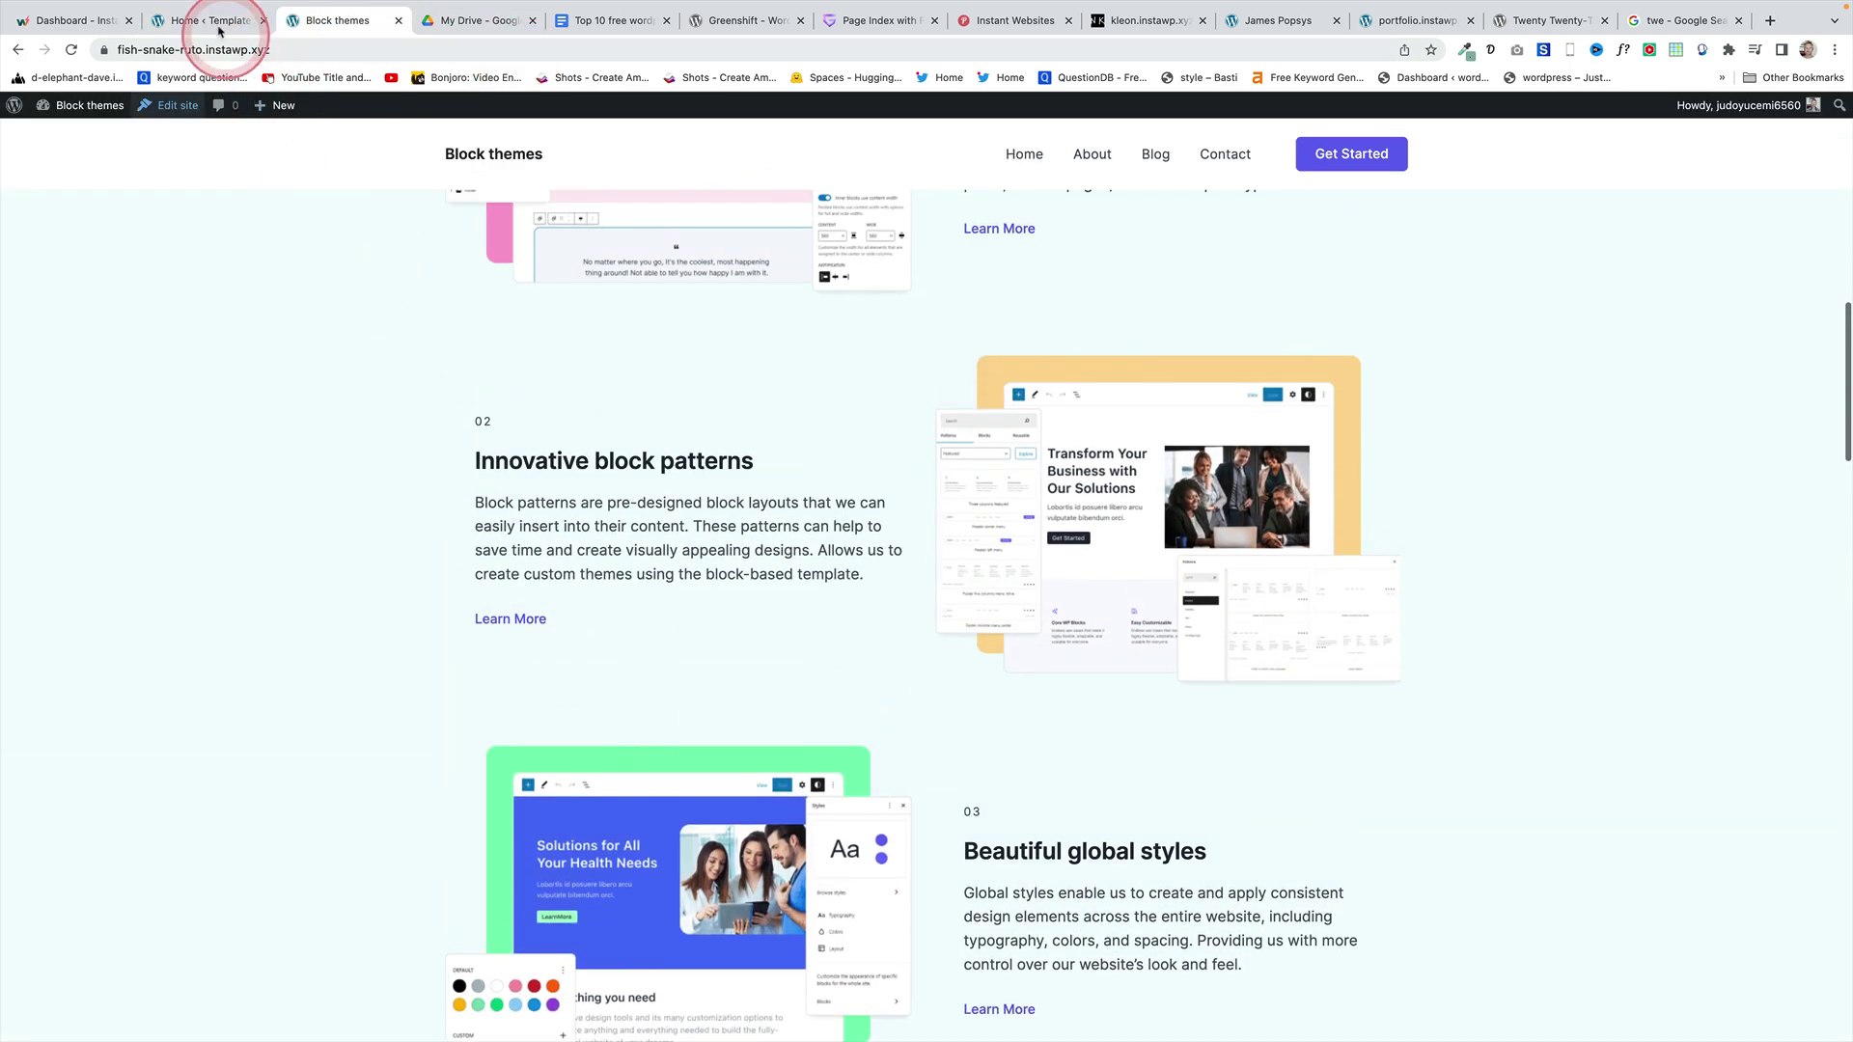
click(207, 20)
click(1649, 329)
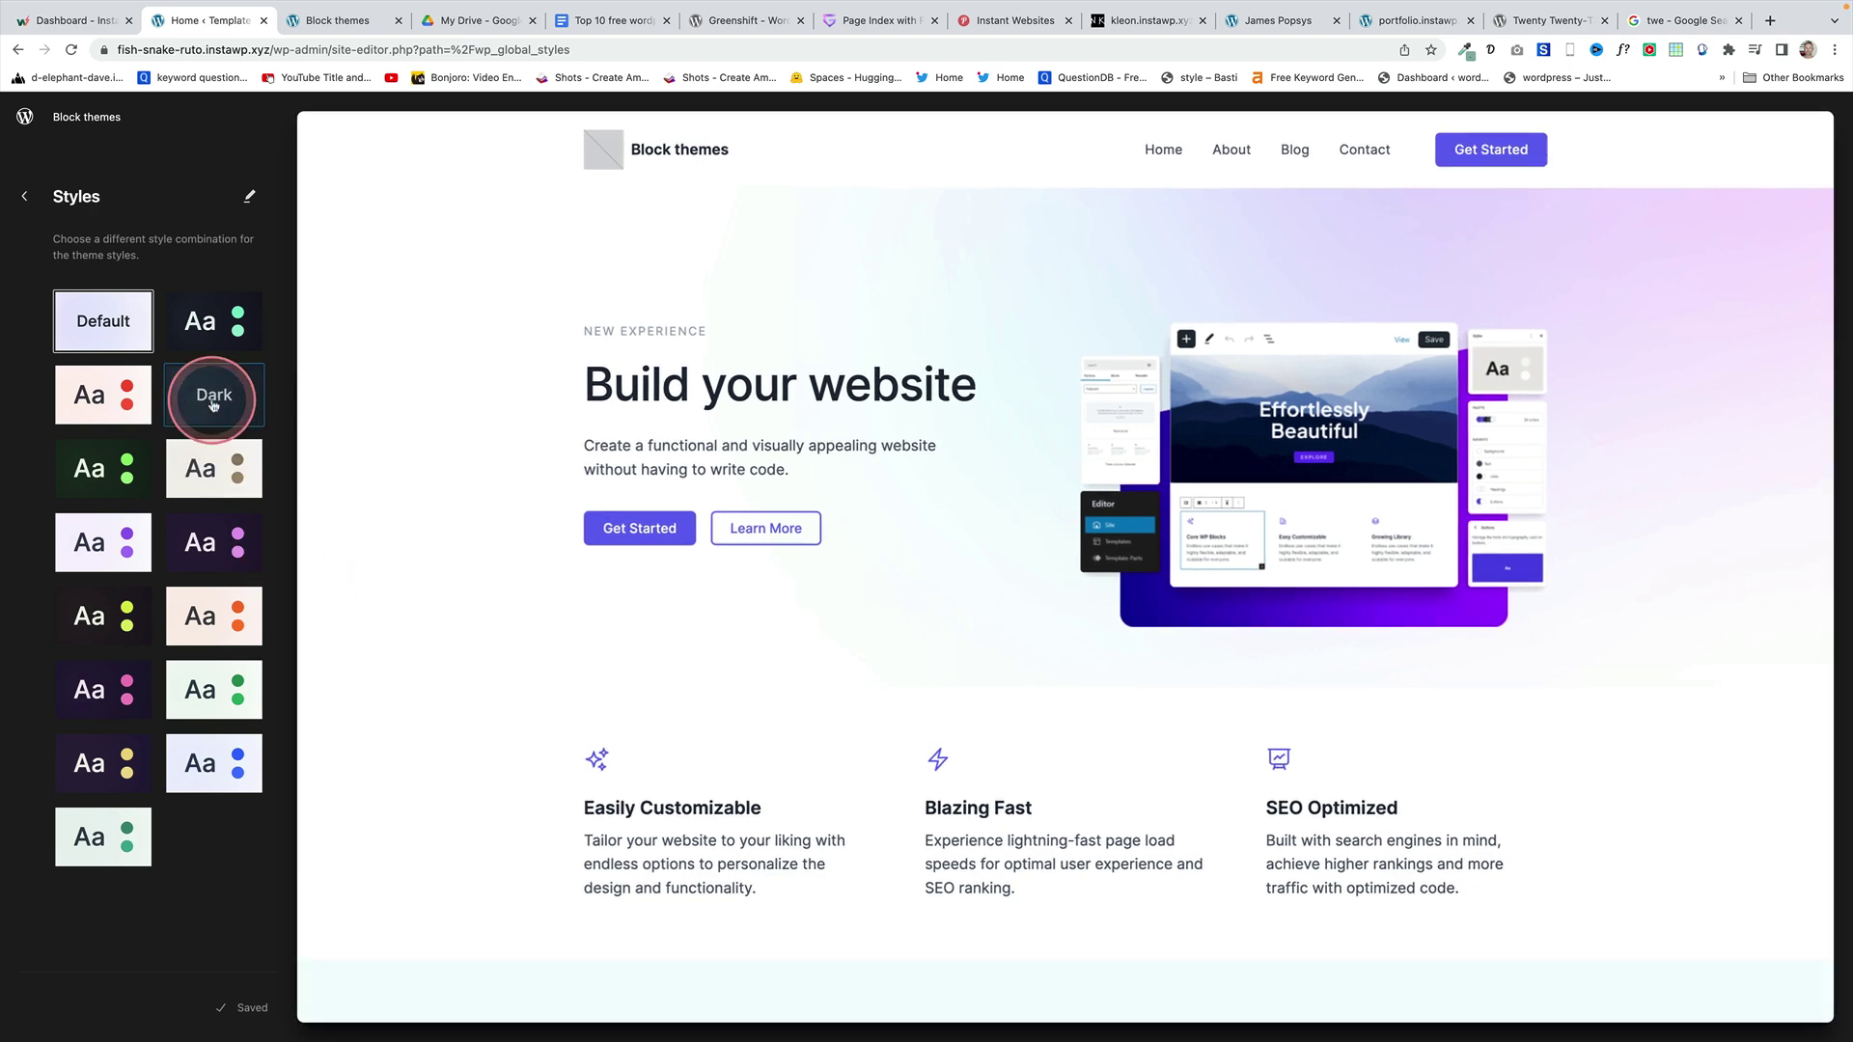
- Apply the dark Aquamarine style variation, then try another colour variation
click(207, 342)
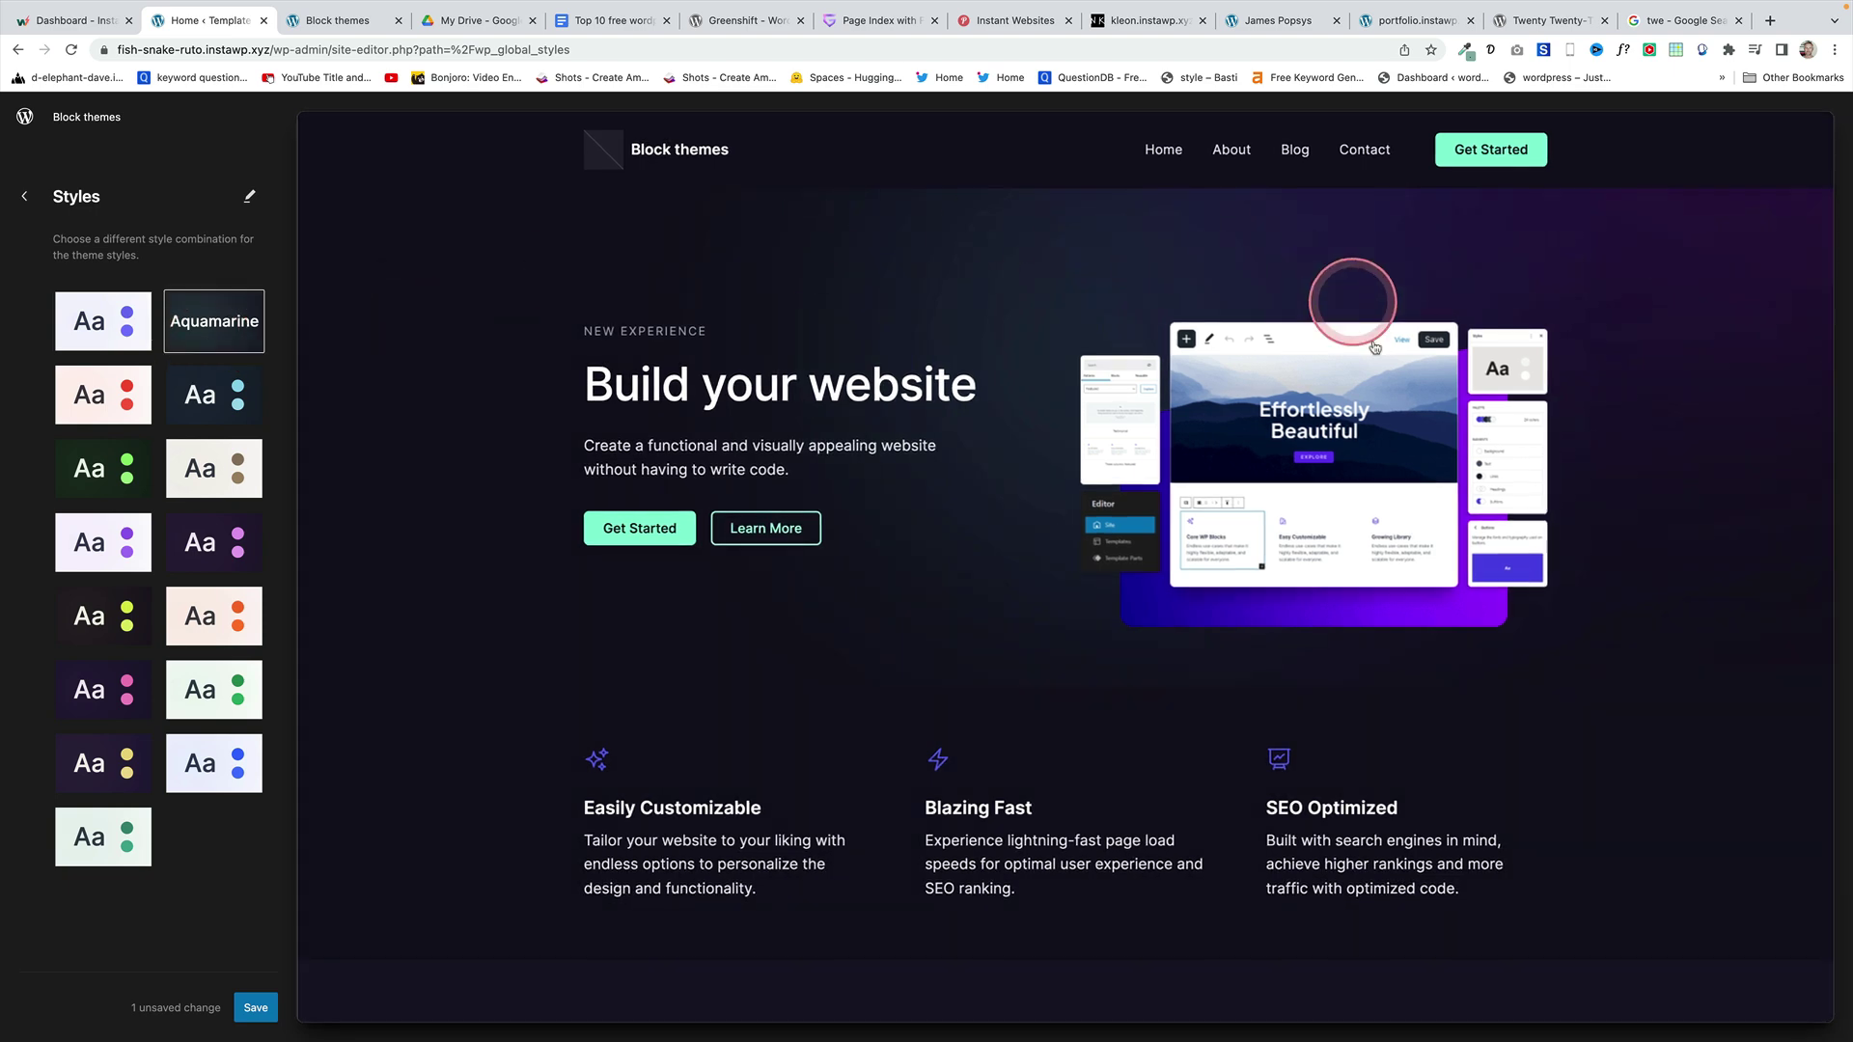
click(89, 635)
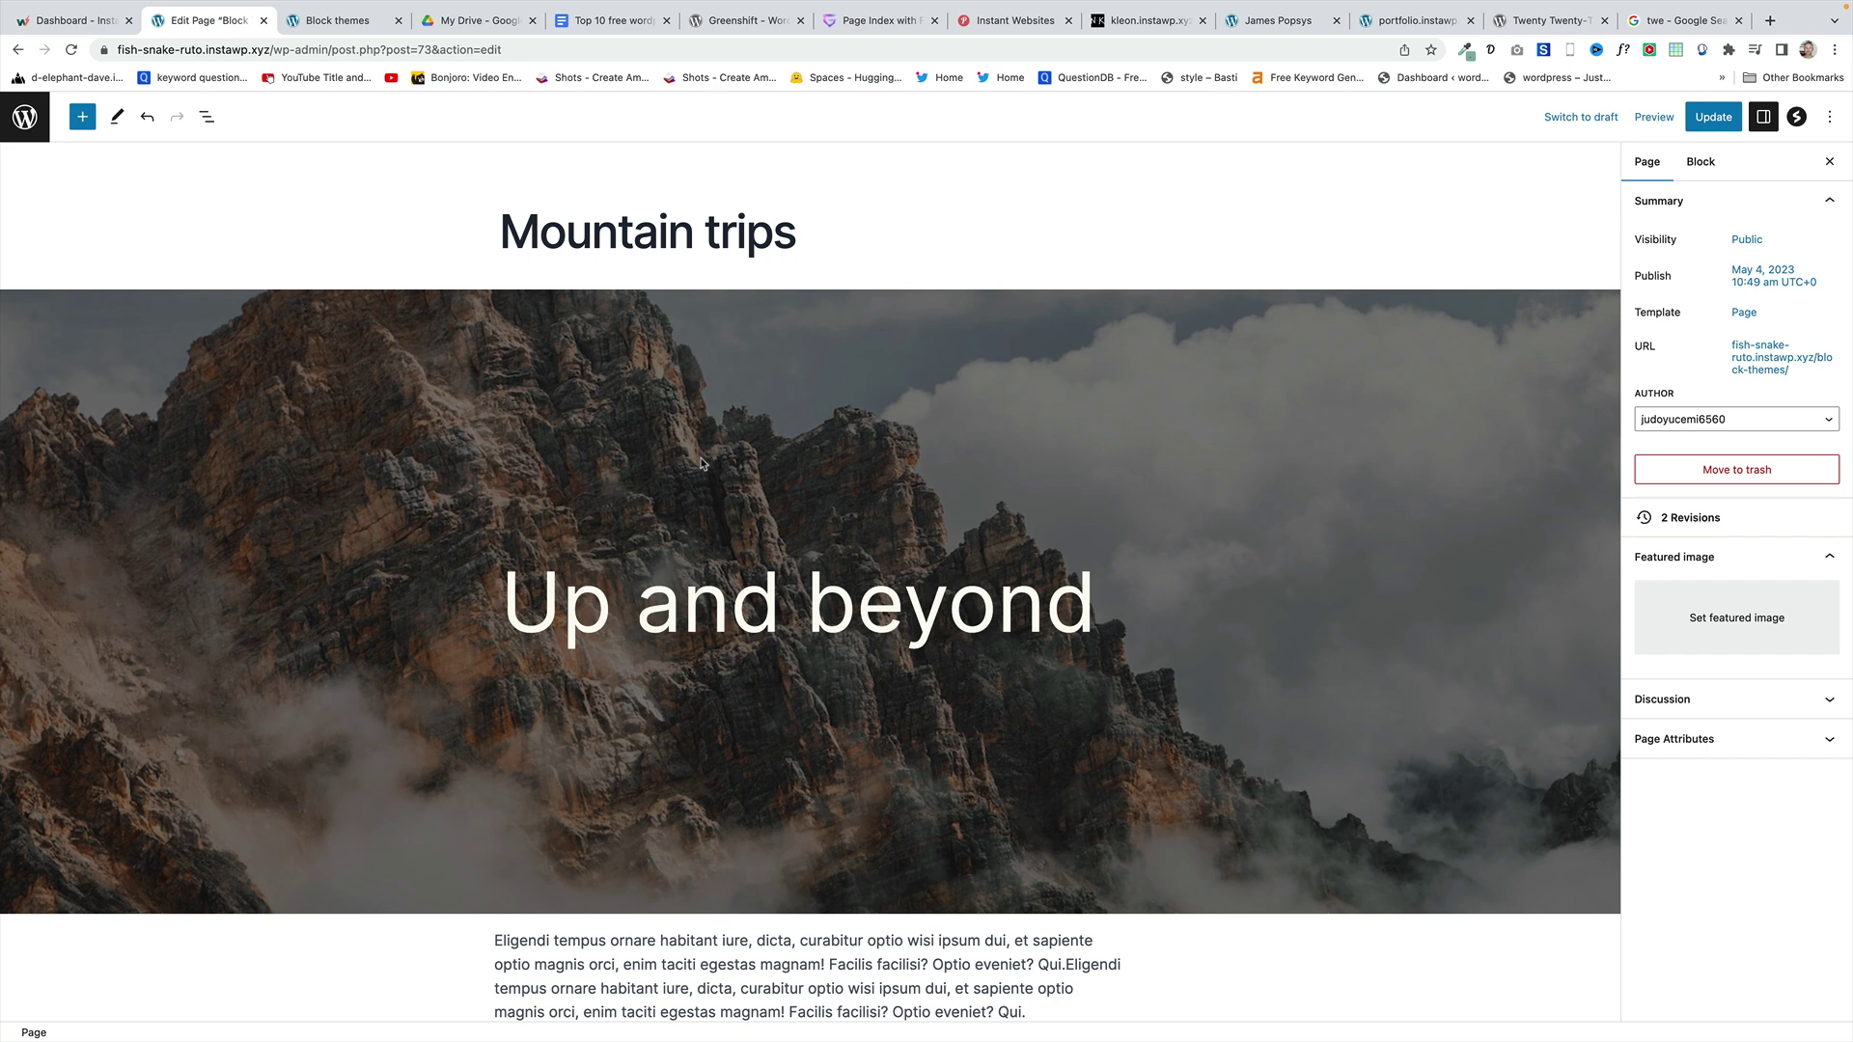
- Hide the Mountain trips page title and save the page with Update
click(586, 236)
click(487, 243)
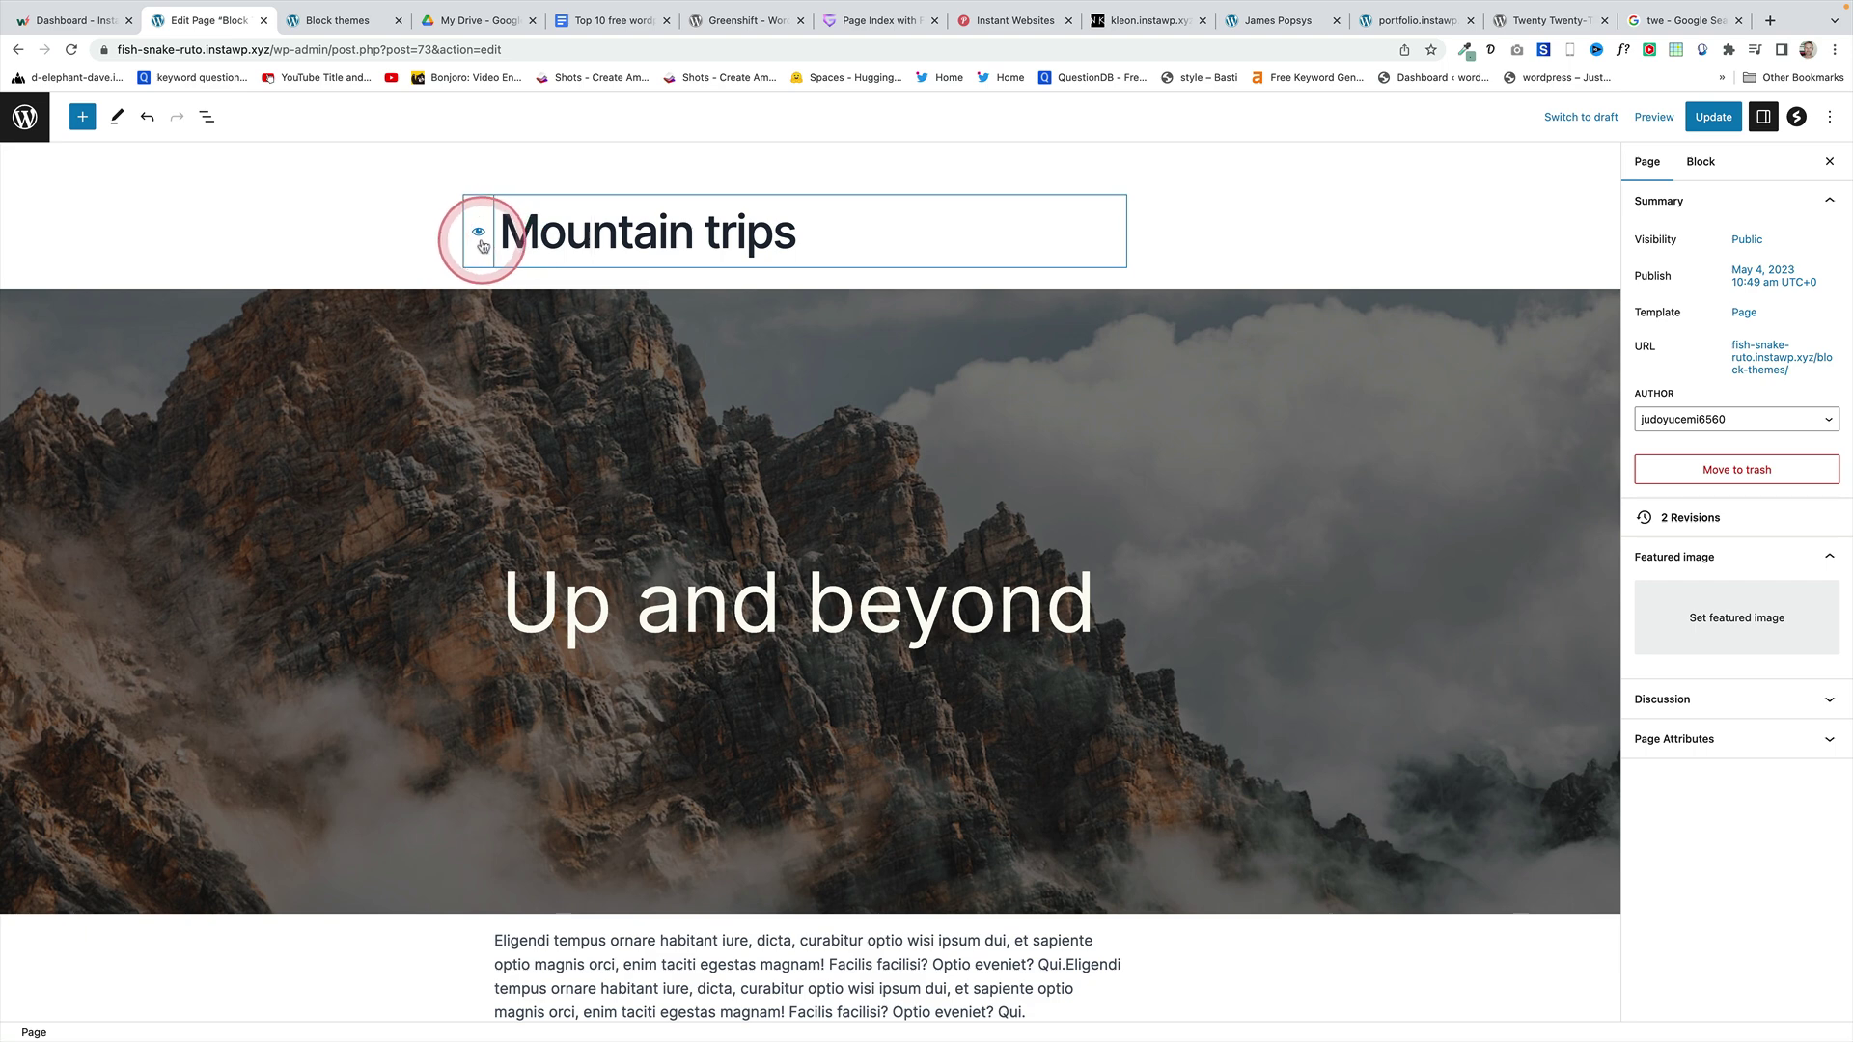
click(482, 246)
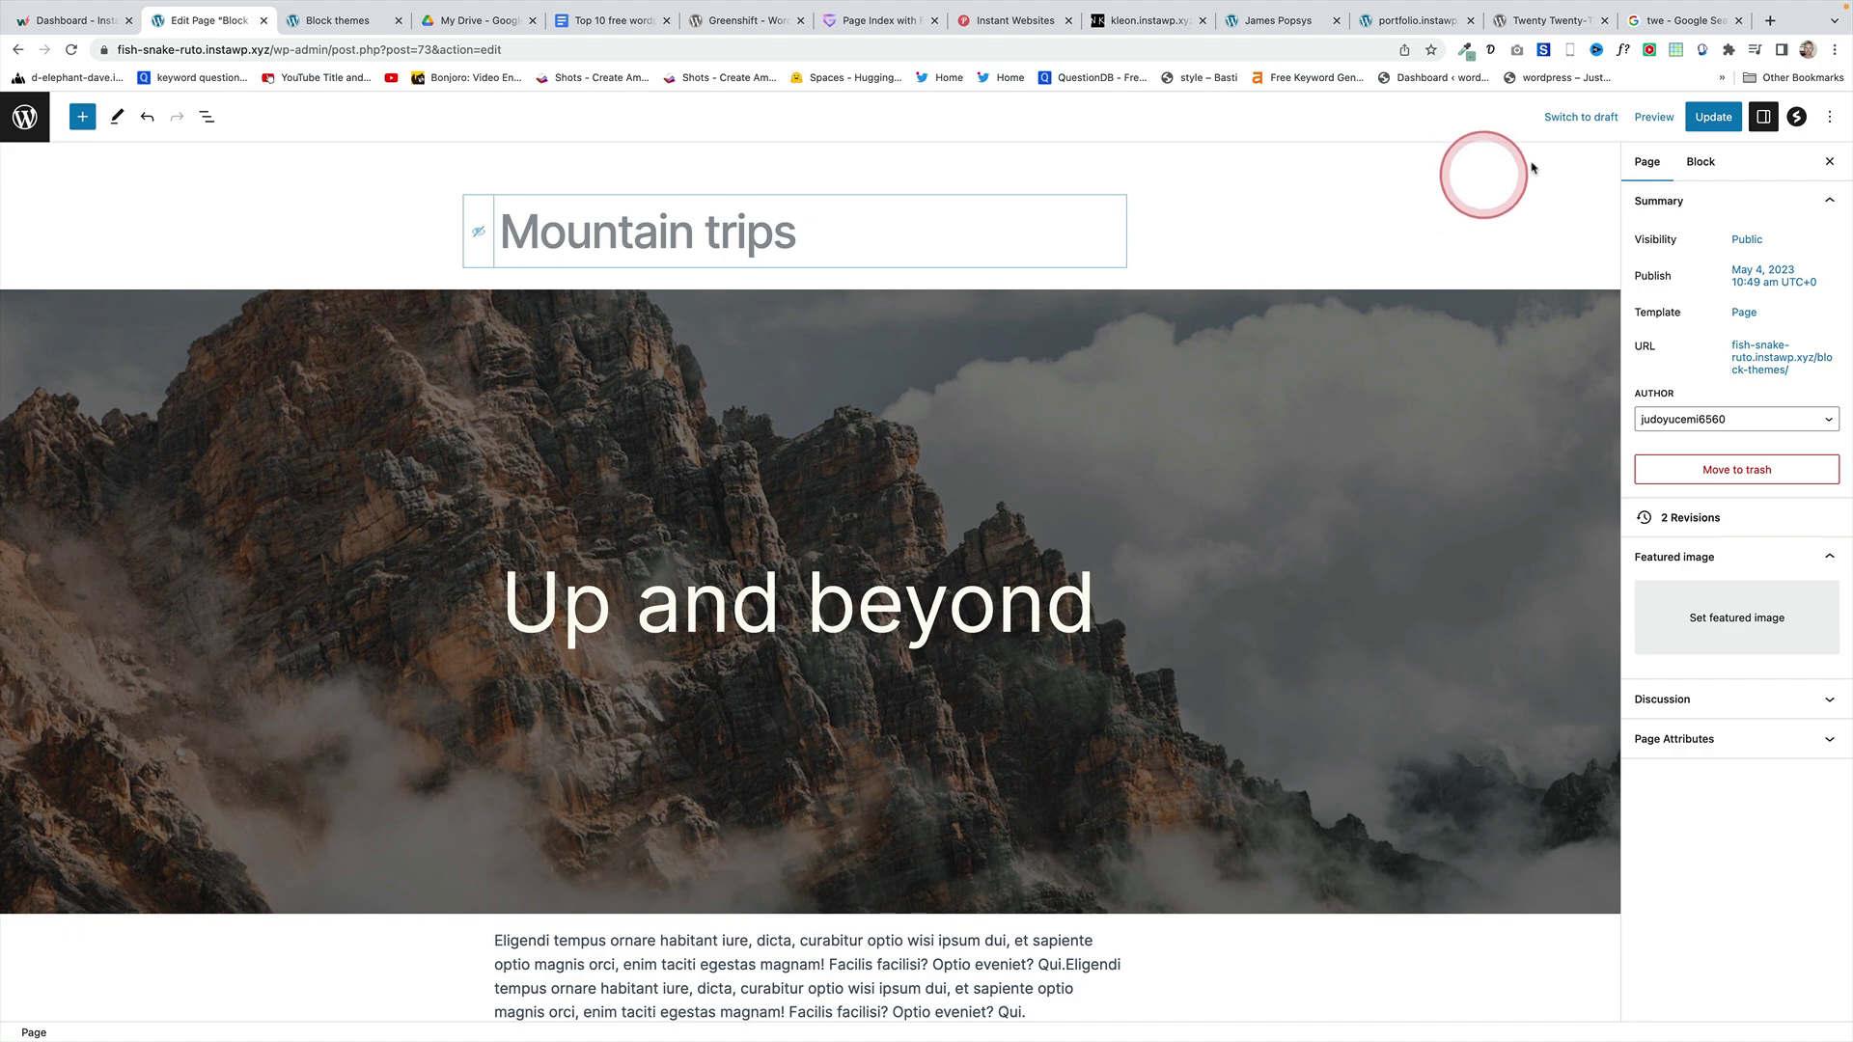
click(1764, 117)
click(1725, 120)
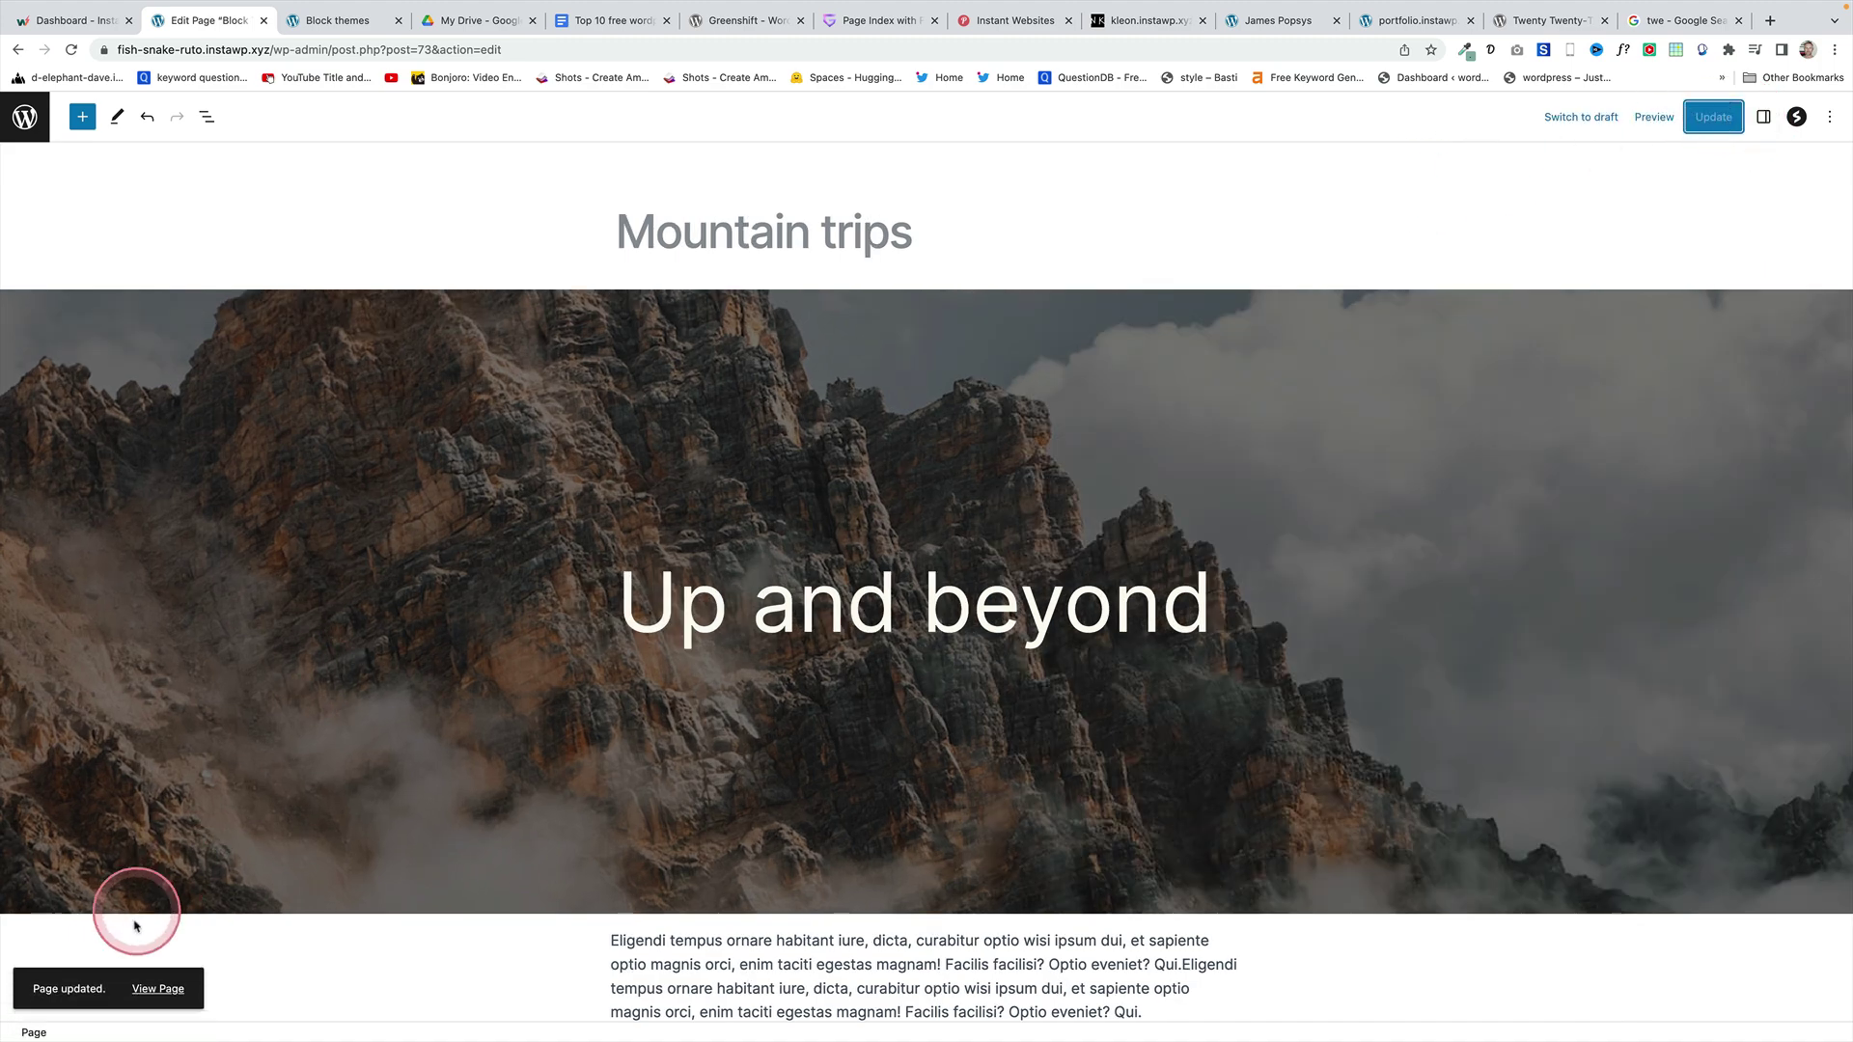
- Check the live page shows no title, then reopen it and show the cover block's settings
click(160, 877)
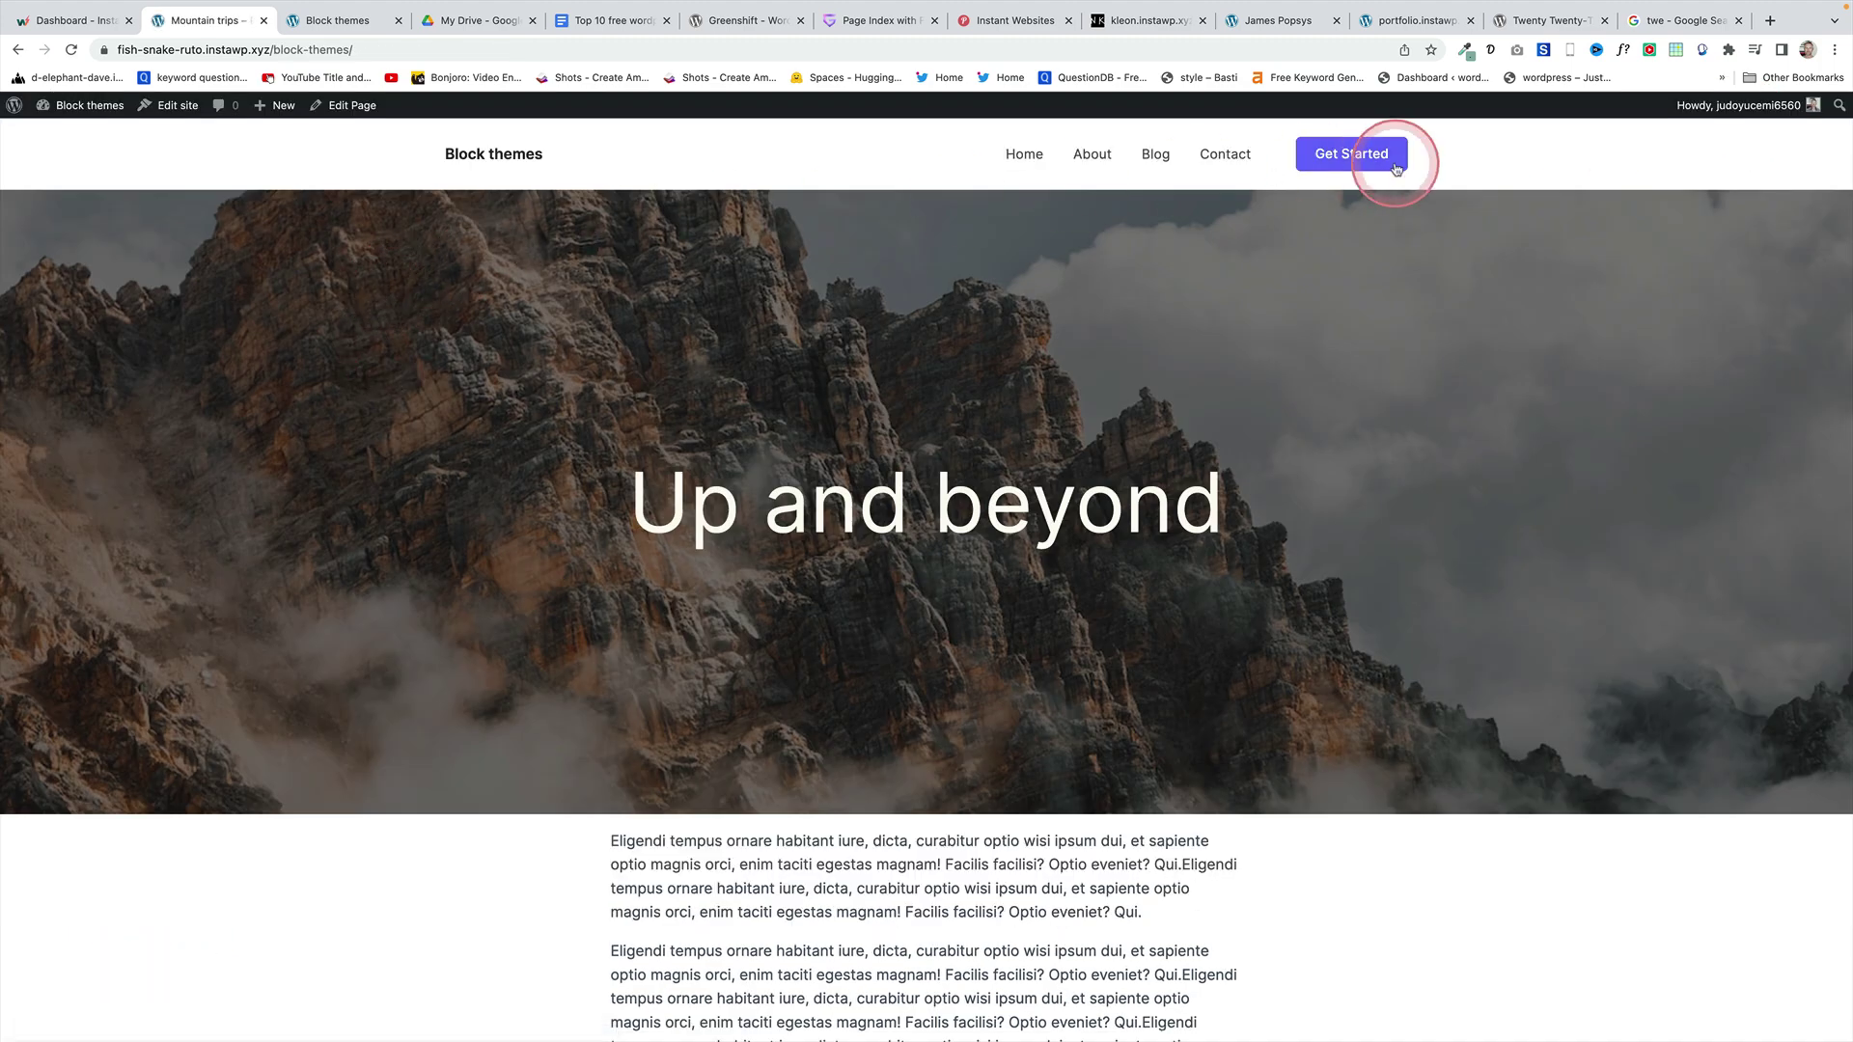
click(352, 105)
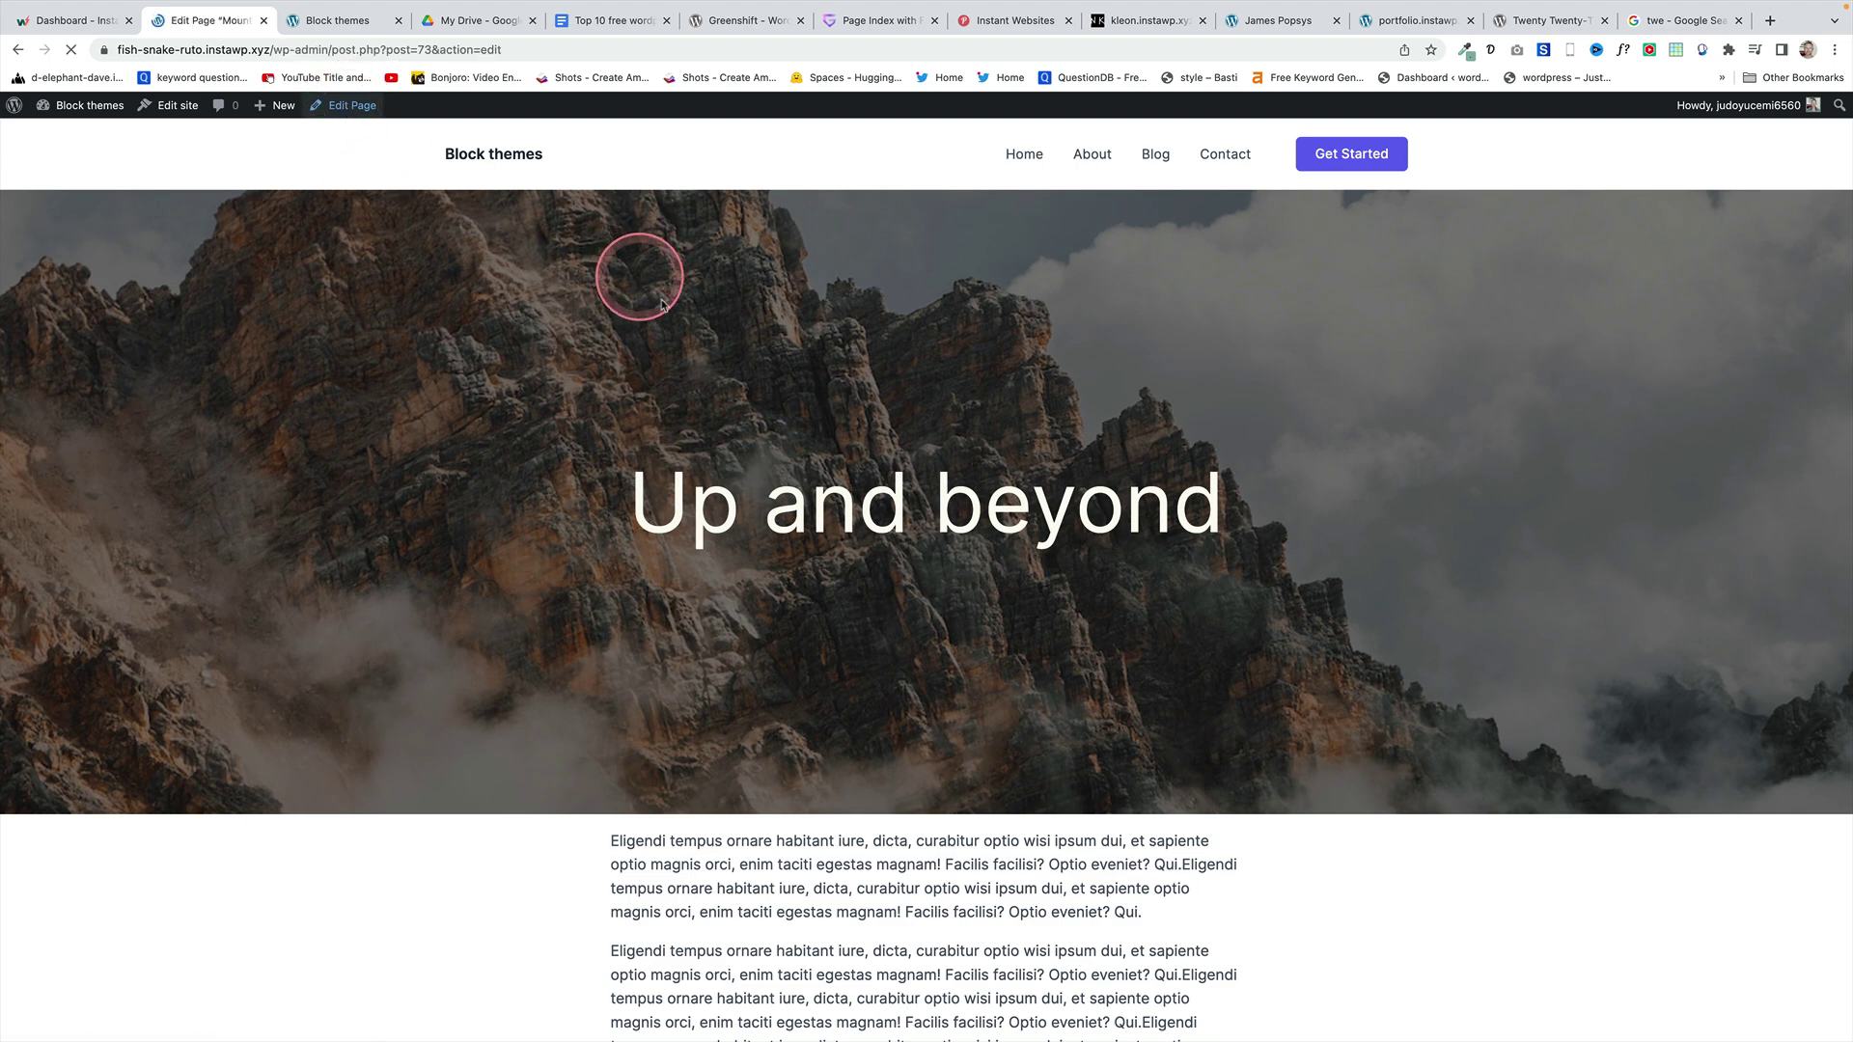
click(799, 394)
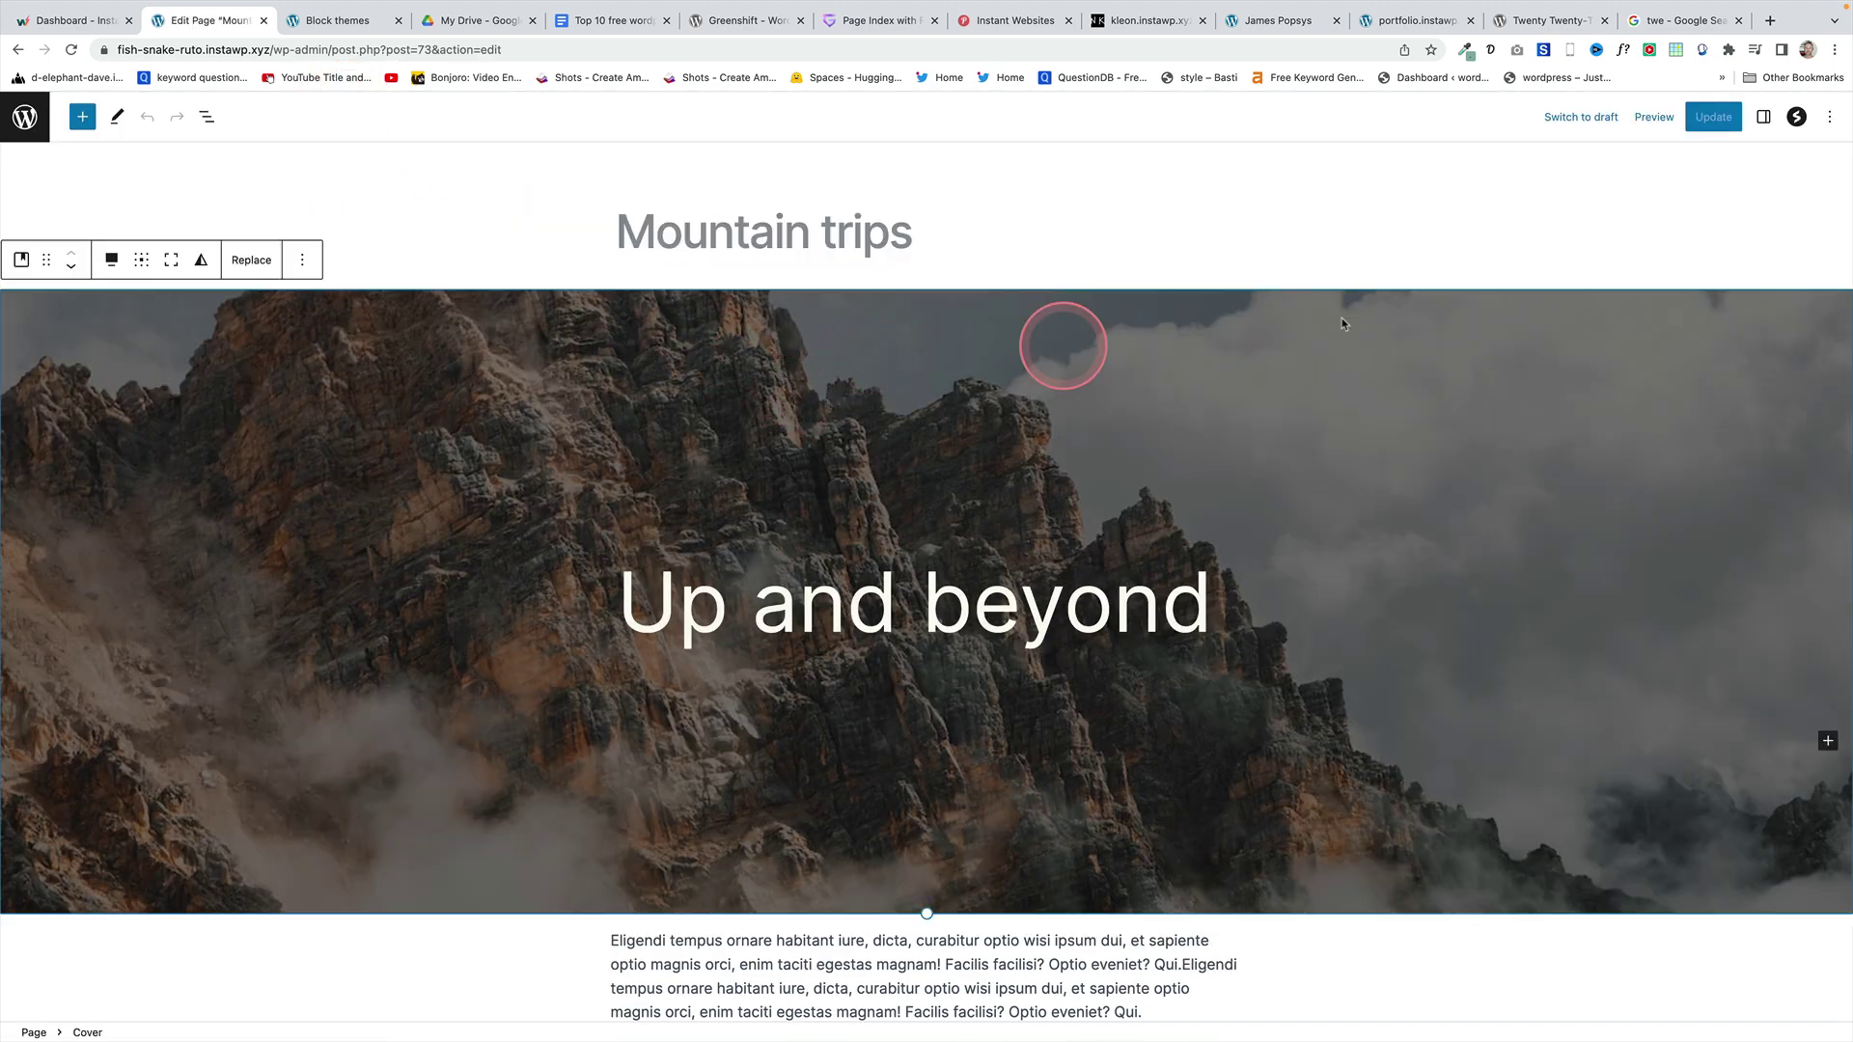
click(1766, 118)
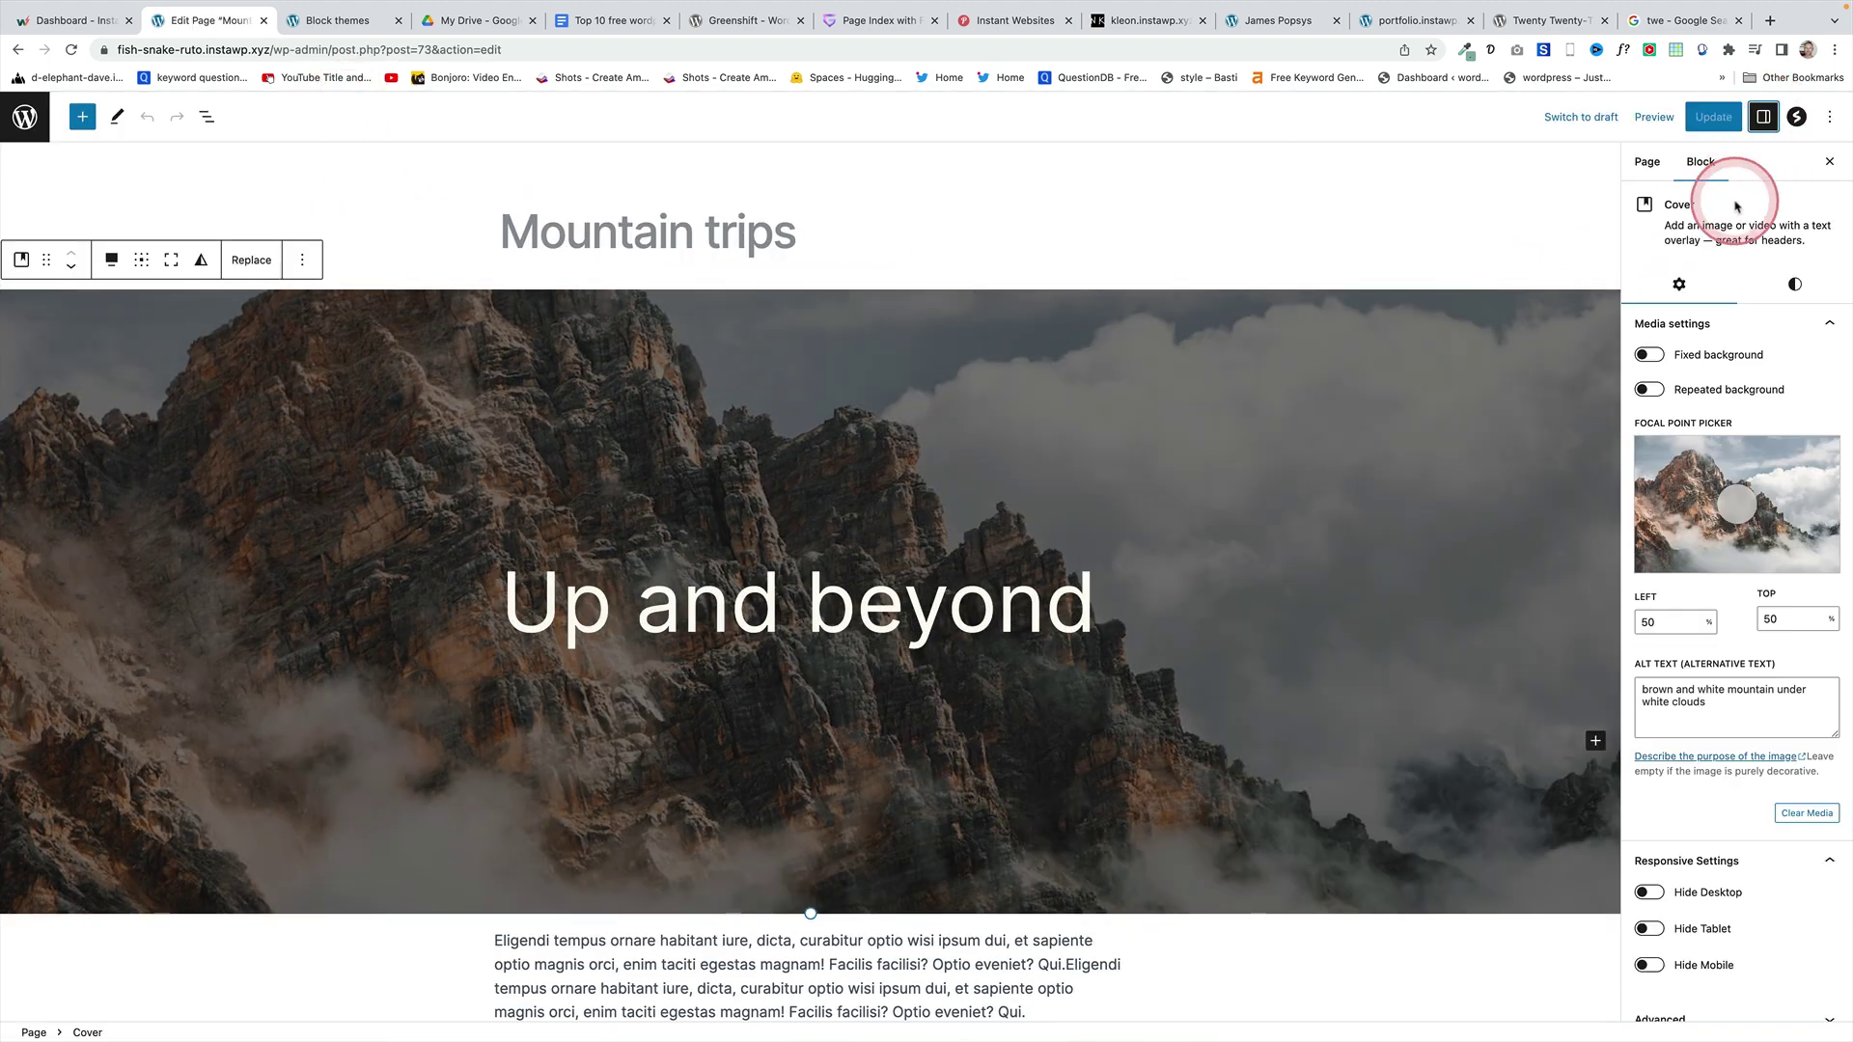
scroll(1728, 773, down, 2)
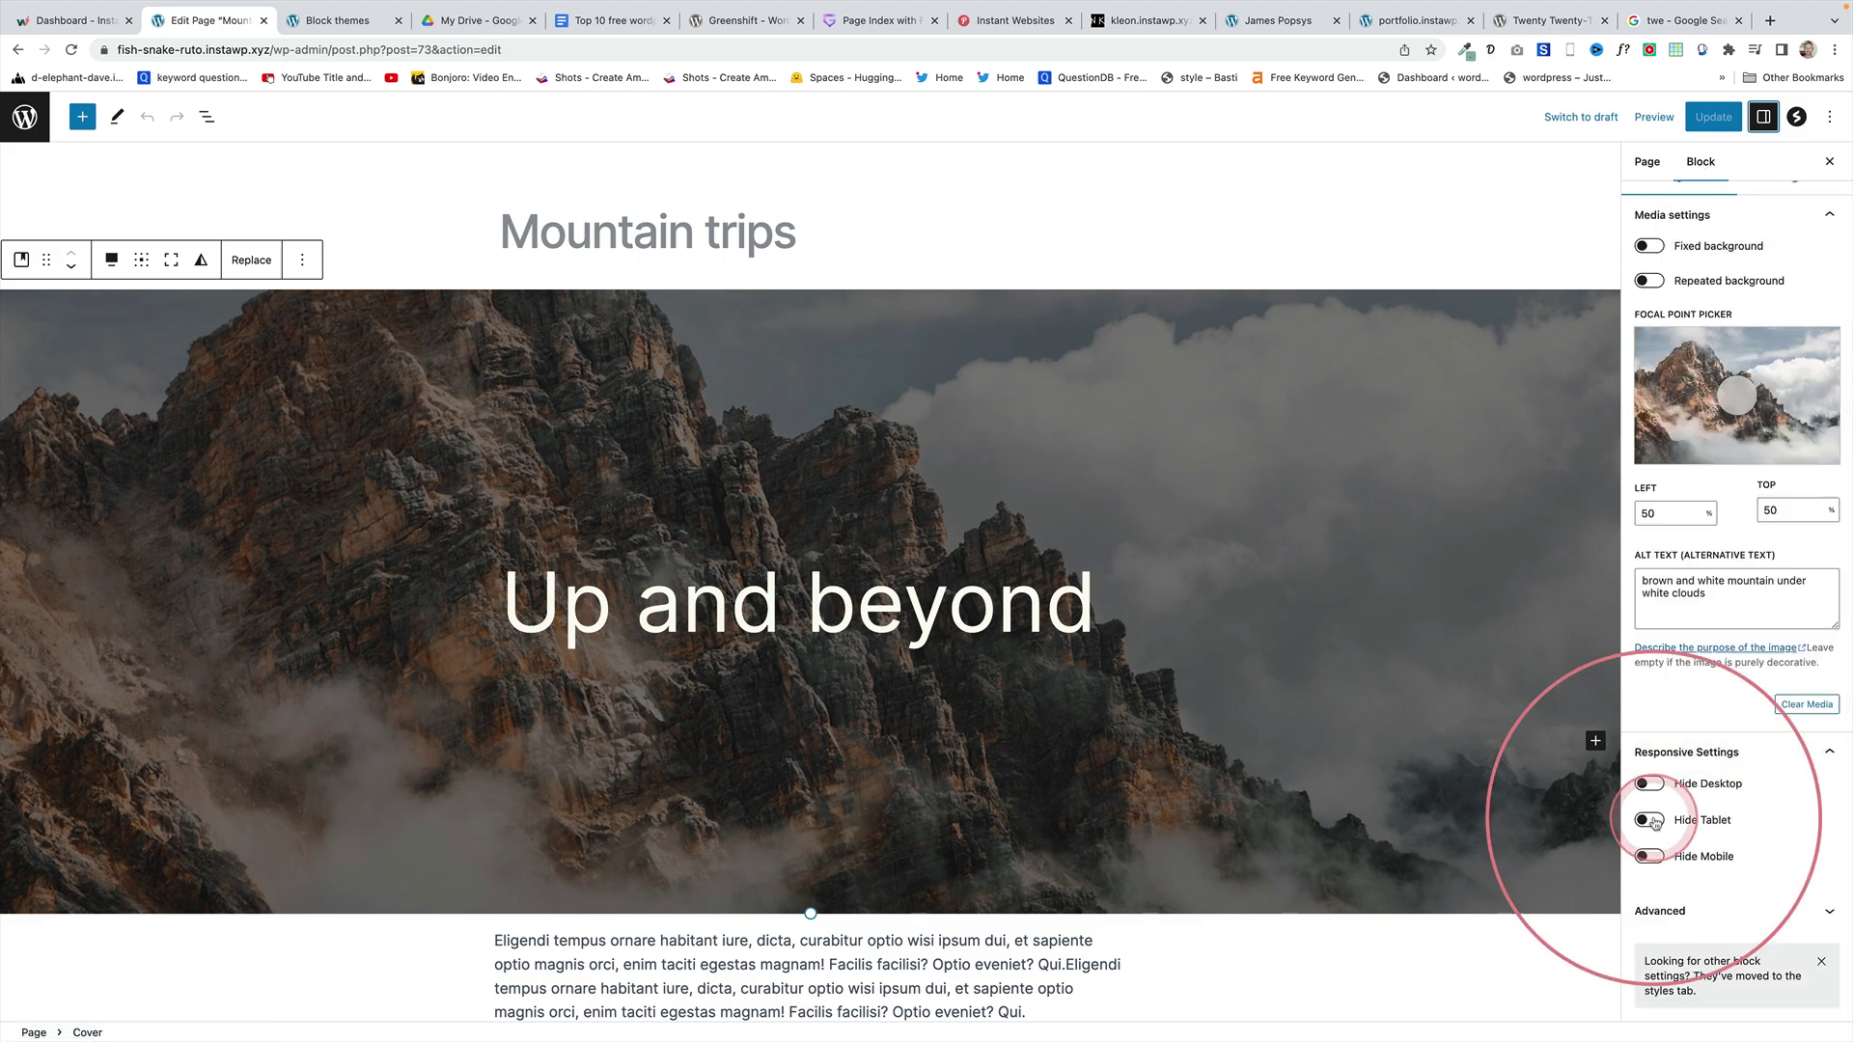